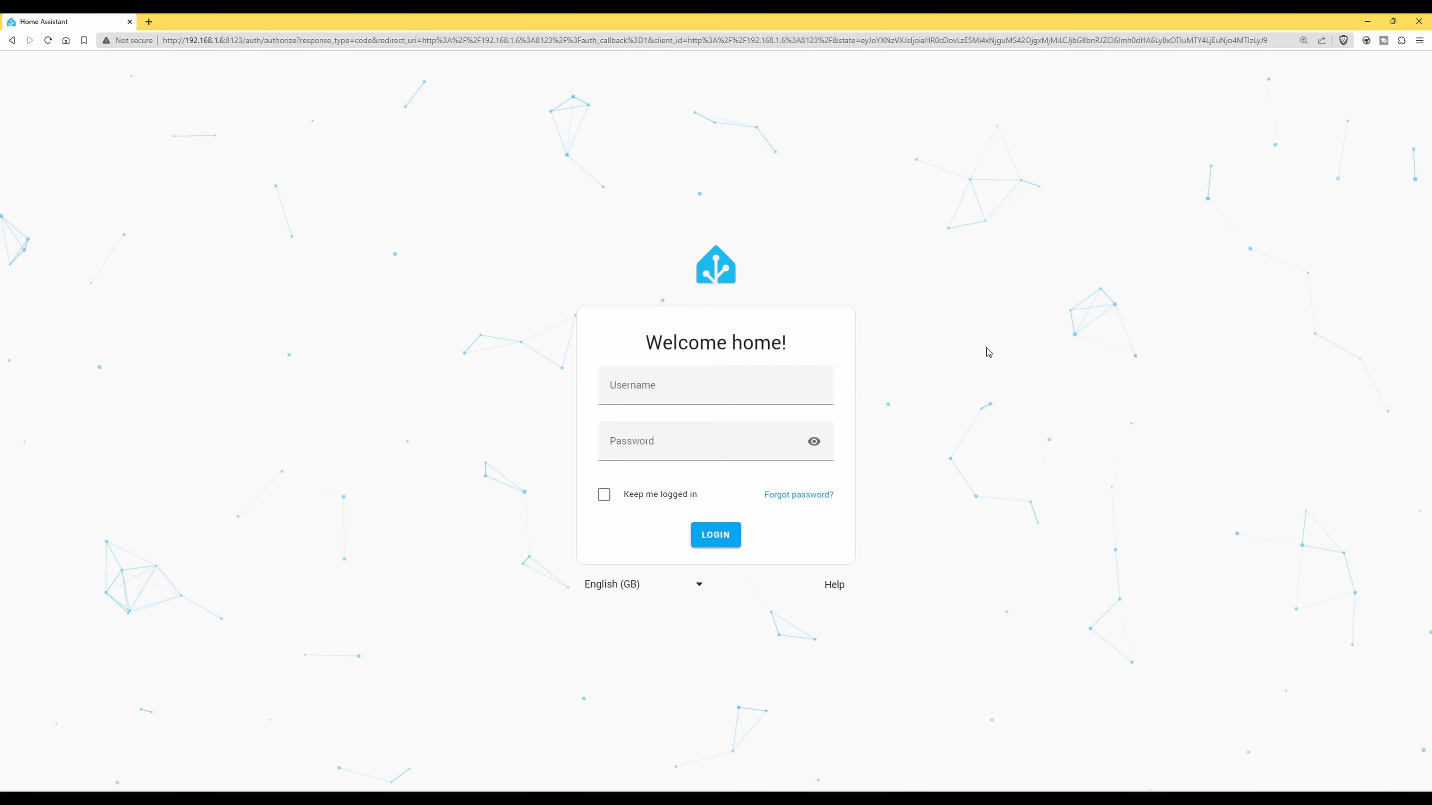
Log in with the account's username and password, ticking 'Keep me logged in'
left_click(749, 389)
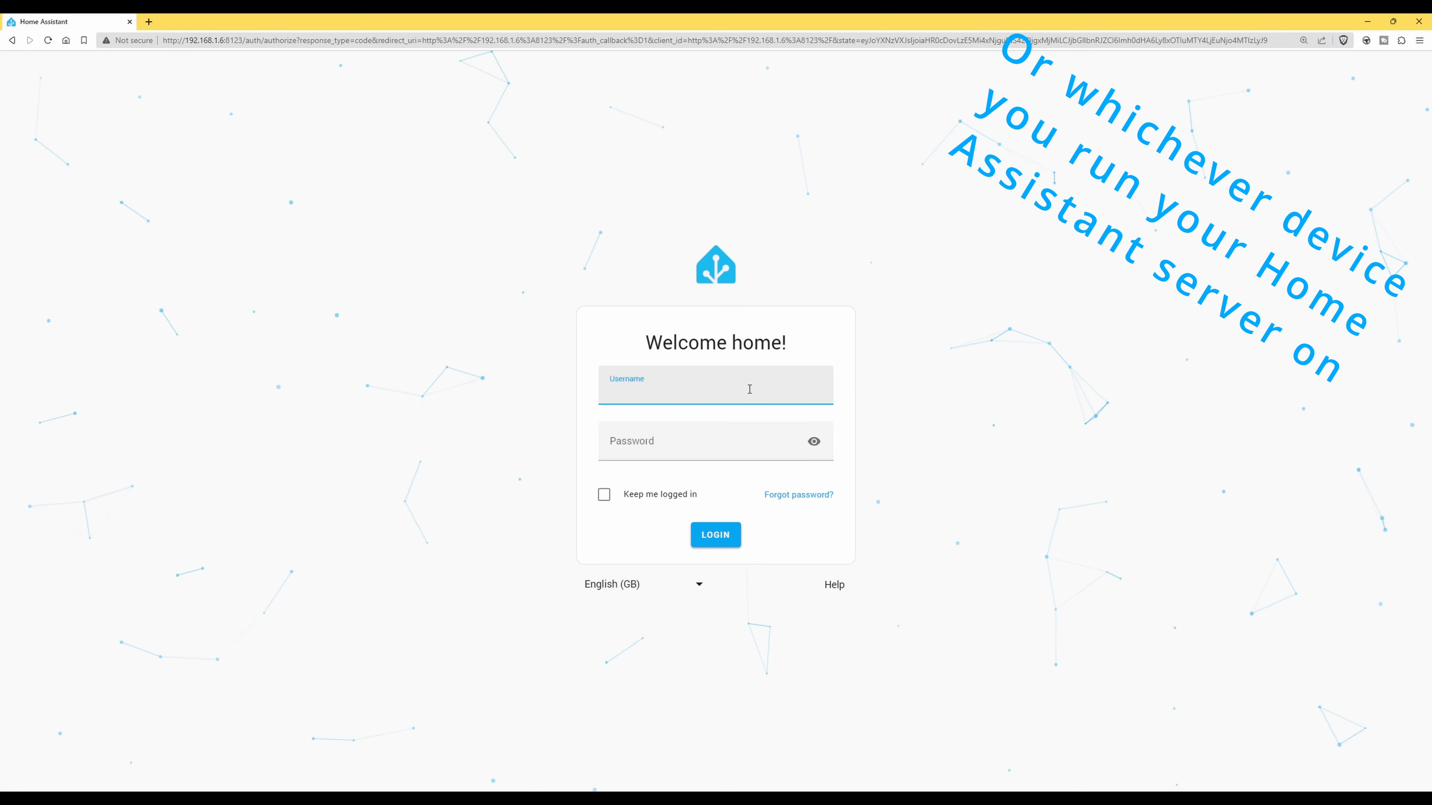
type("tim")
key("Tab")
type("••••••••••••")
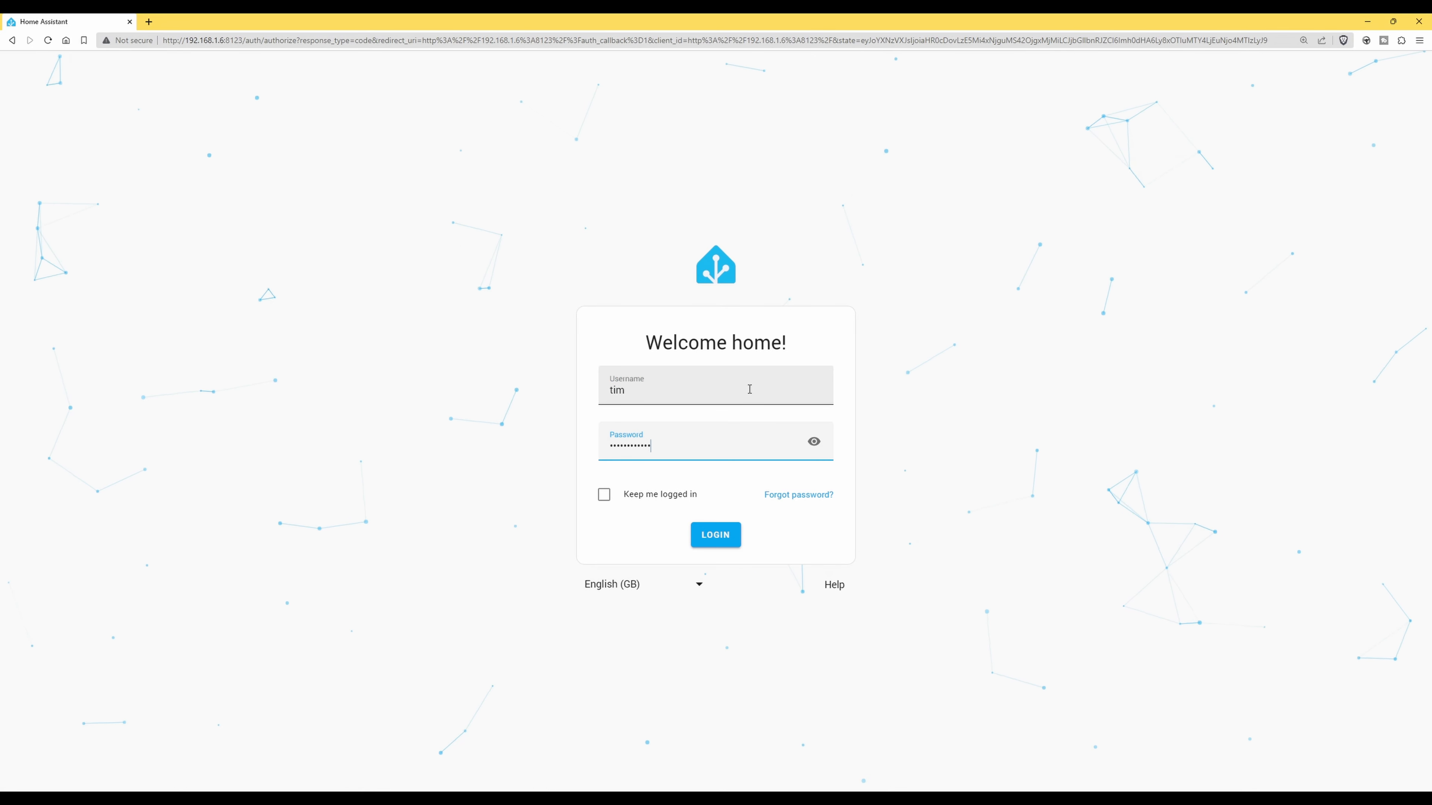
left_click(604, 495)
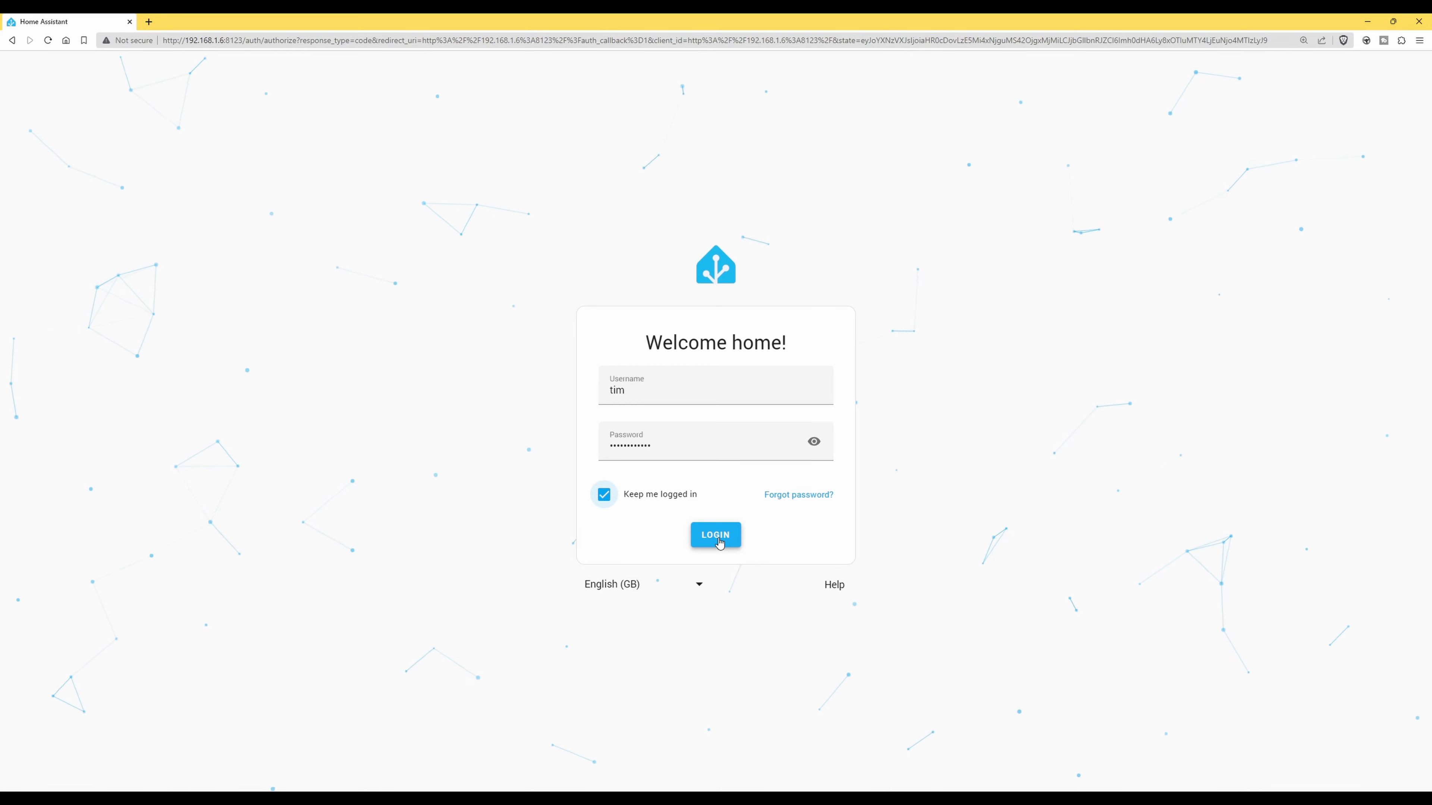
left_click(718, 541)
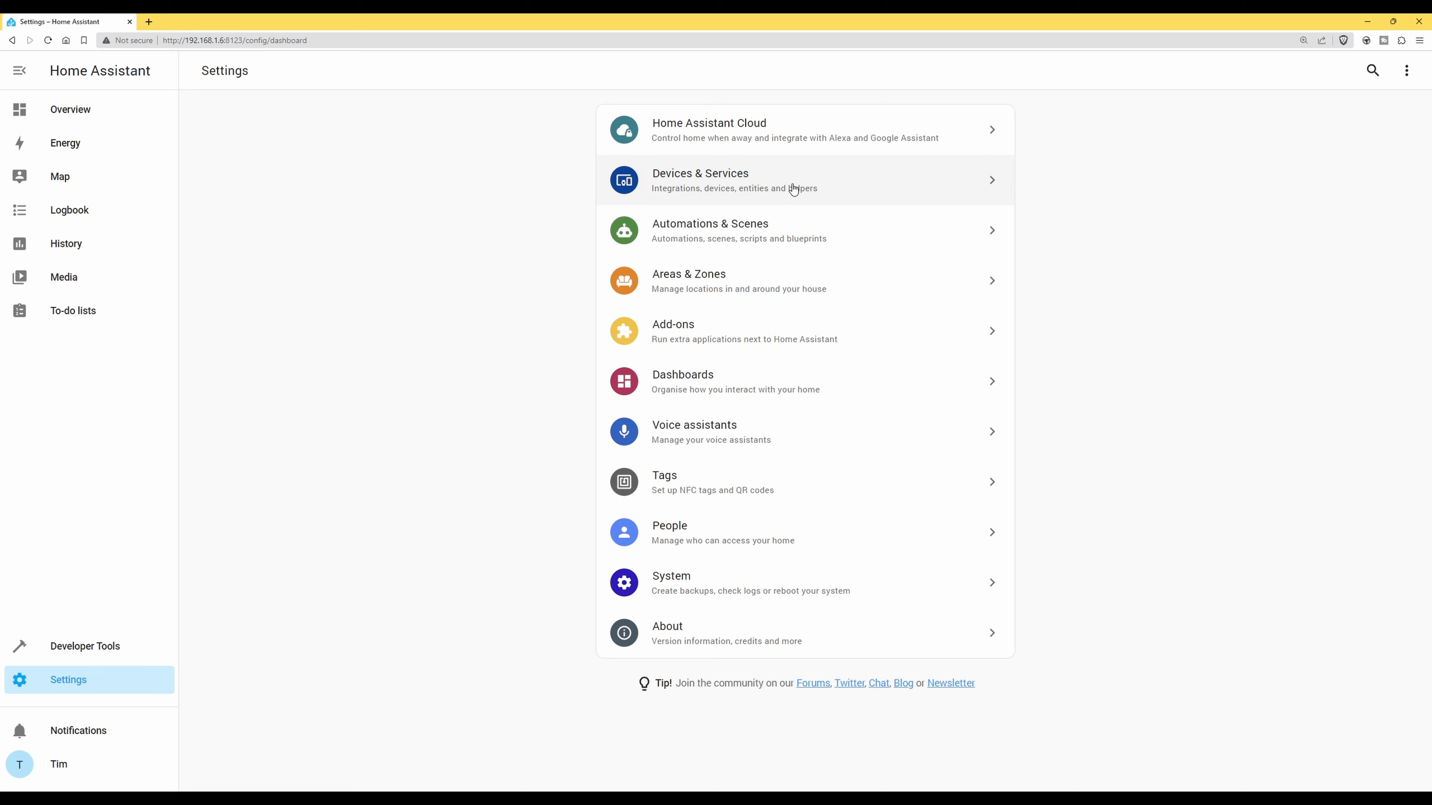
Open Devices & Services from Settings to view the installed integrations
left_click(730, 181)
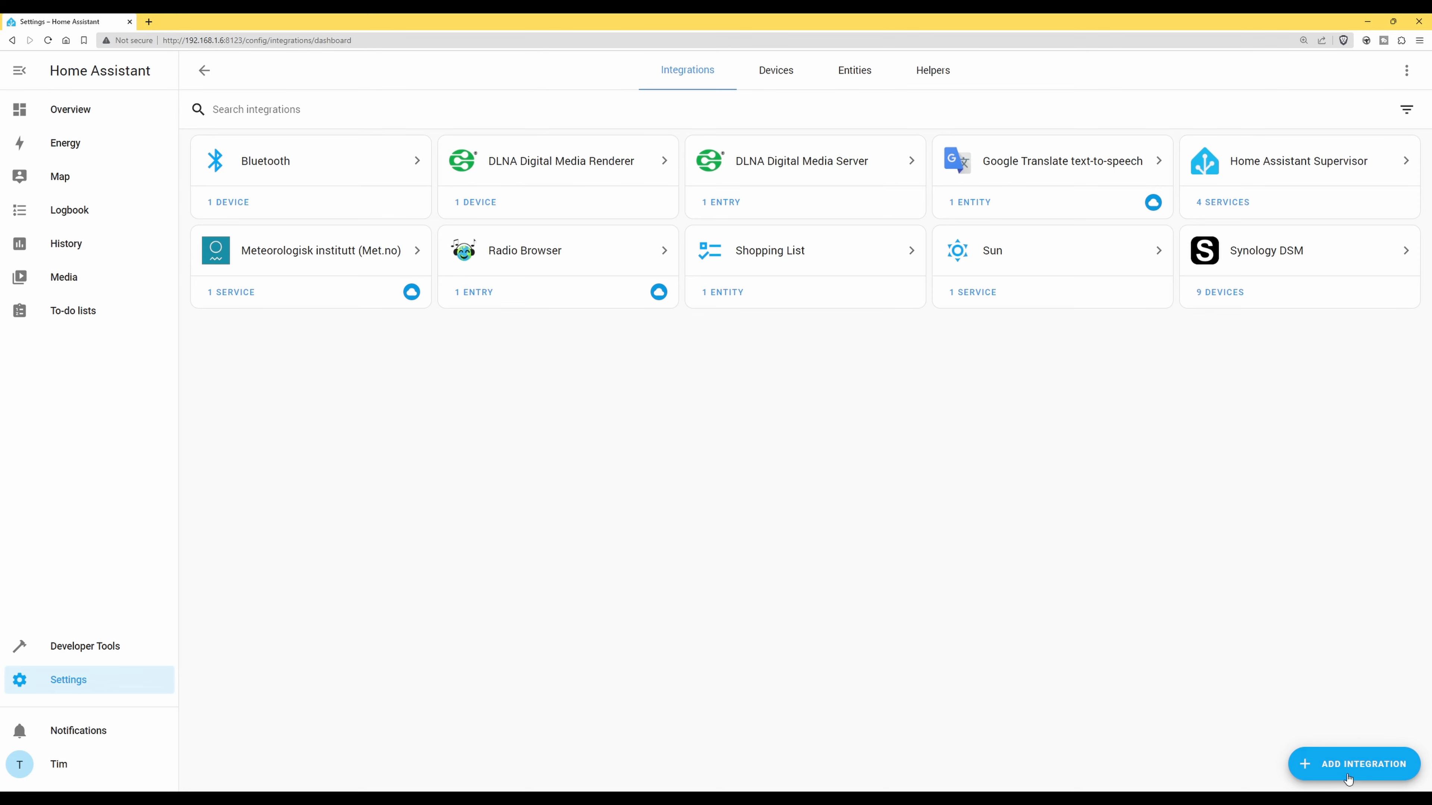
Add an integration by searching 'unifi' and choosing Ubiquiti's UniFi Protect
left_click(1364, 773)
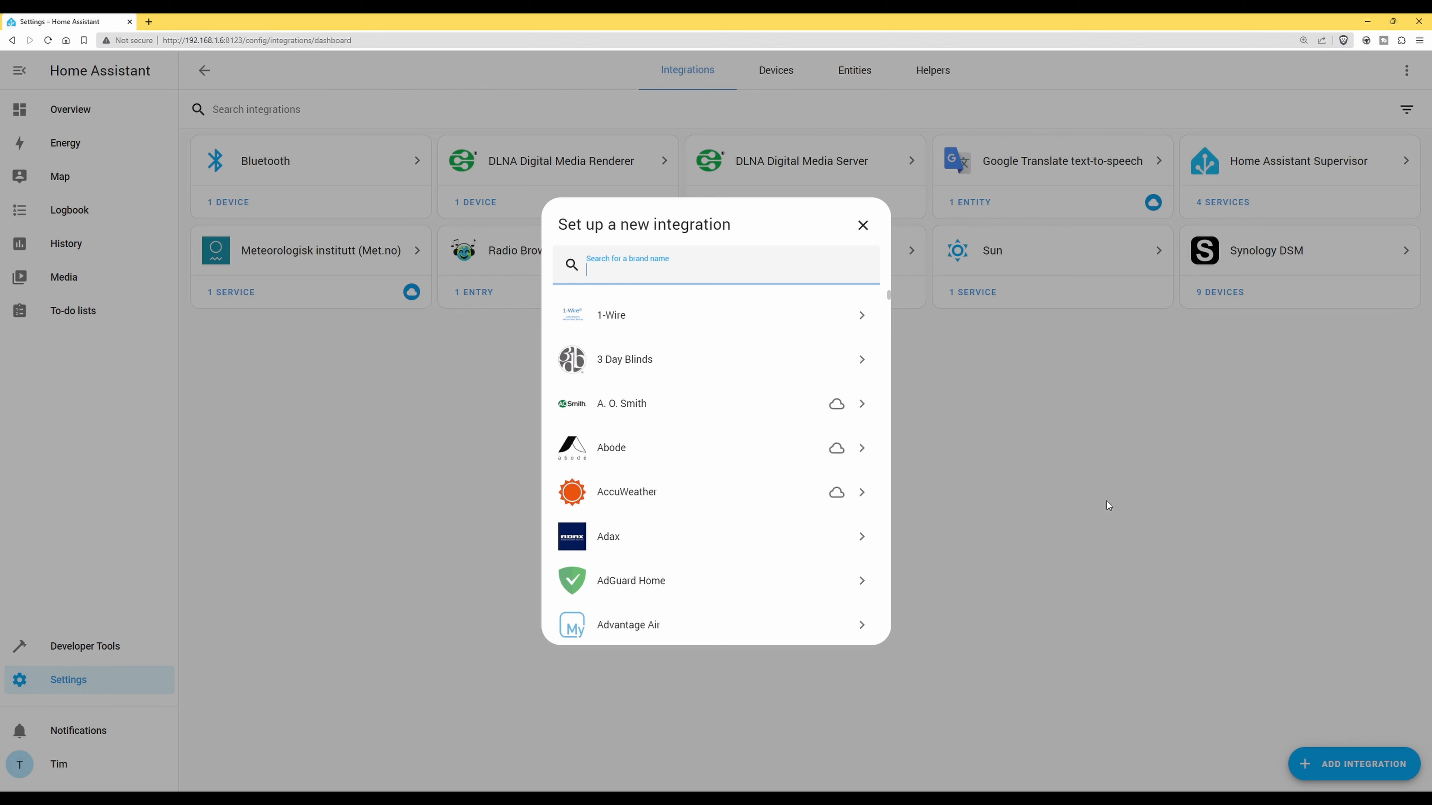
left_click(956, 799)
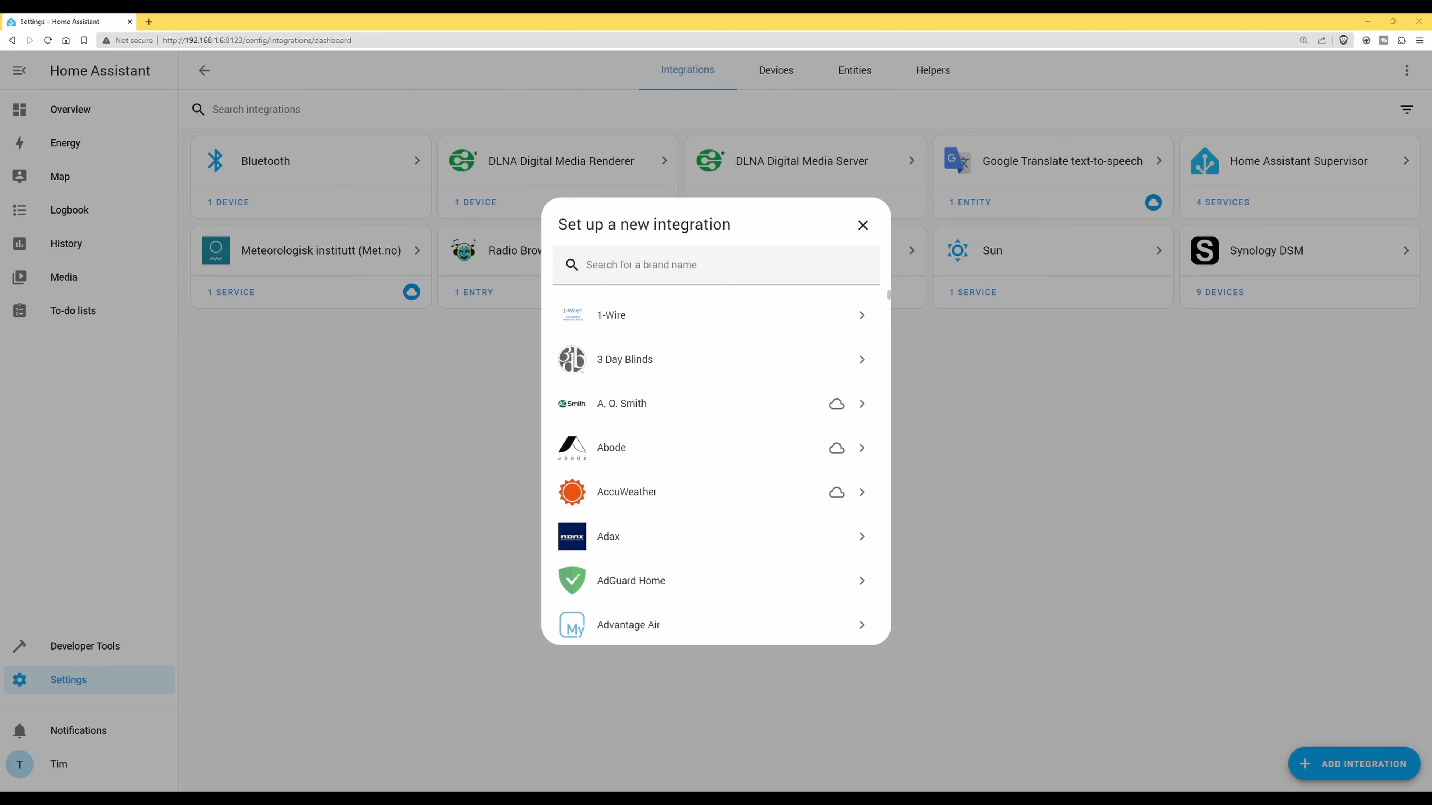
left_click(627, 264)
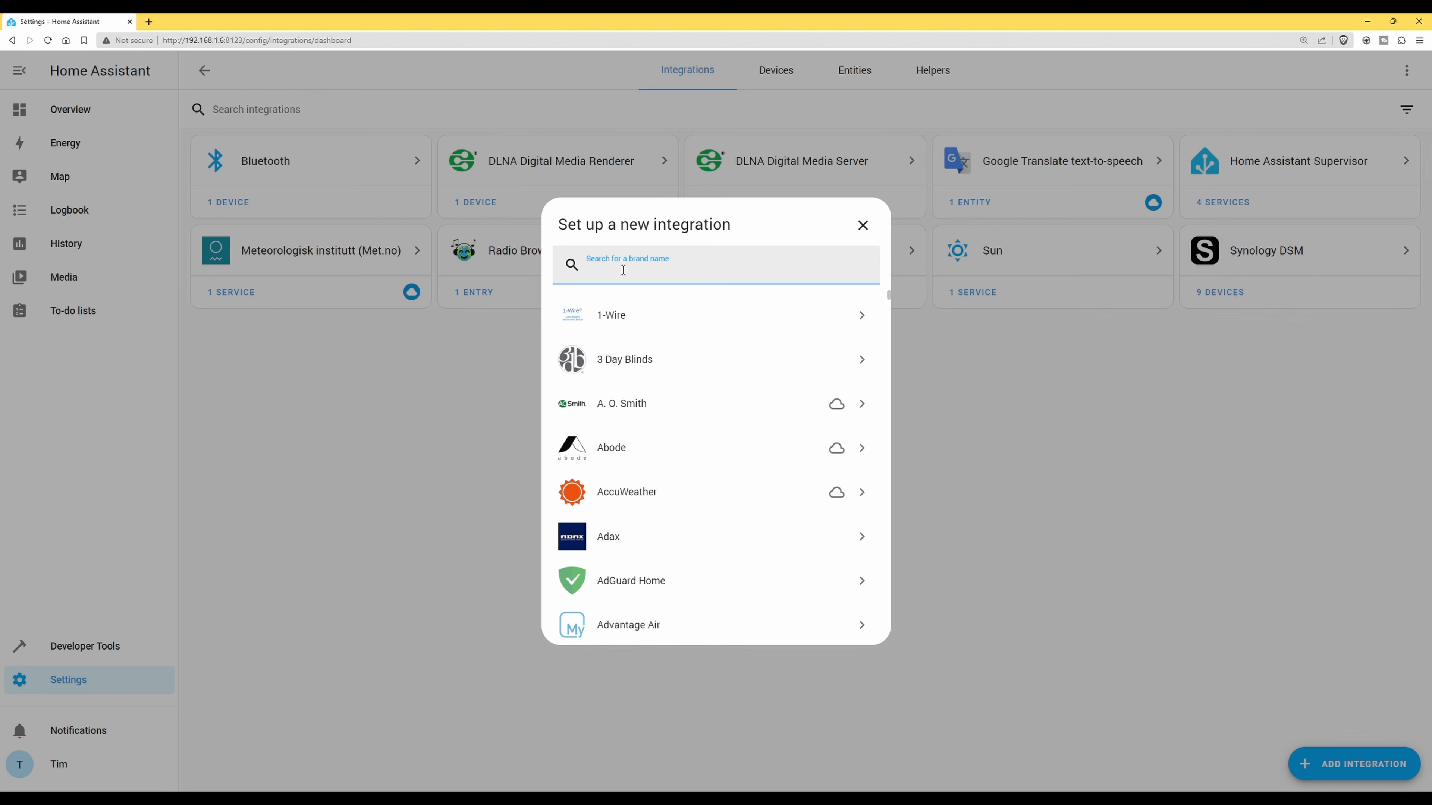
type("unifi")
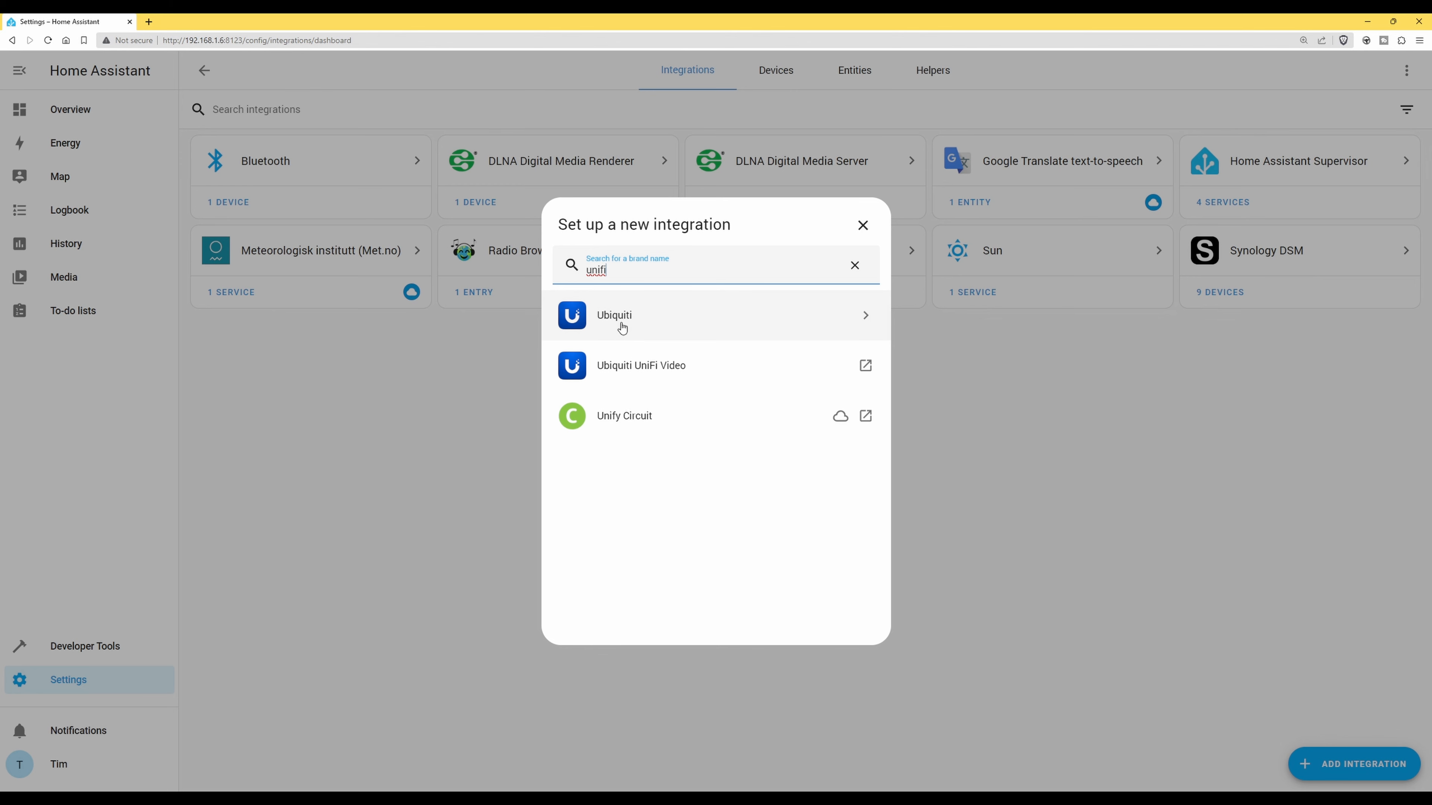
left_click(621, 322)
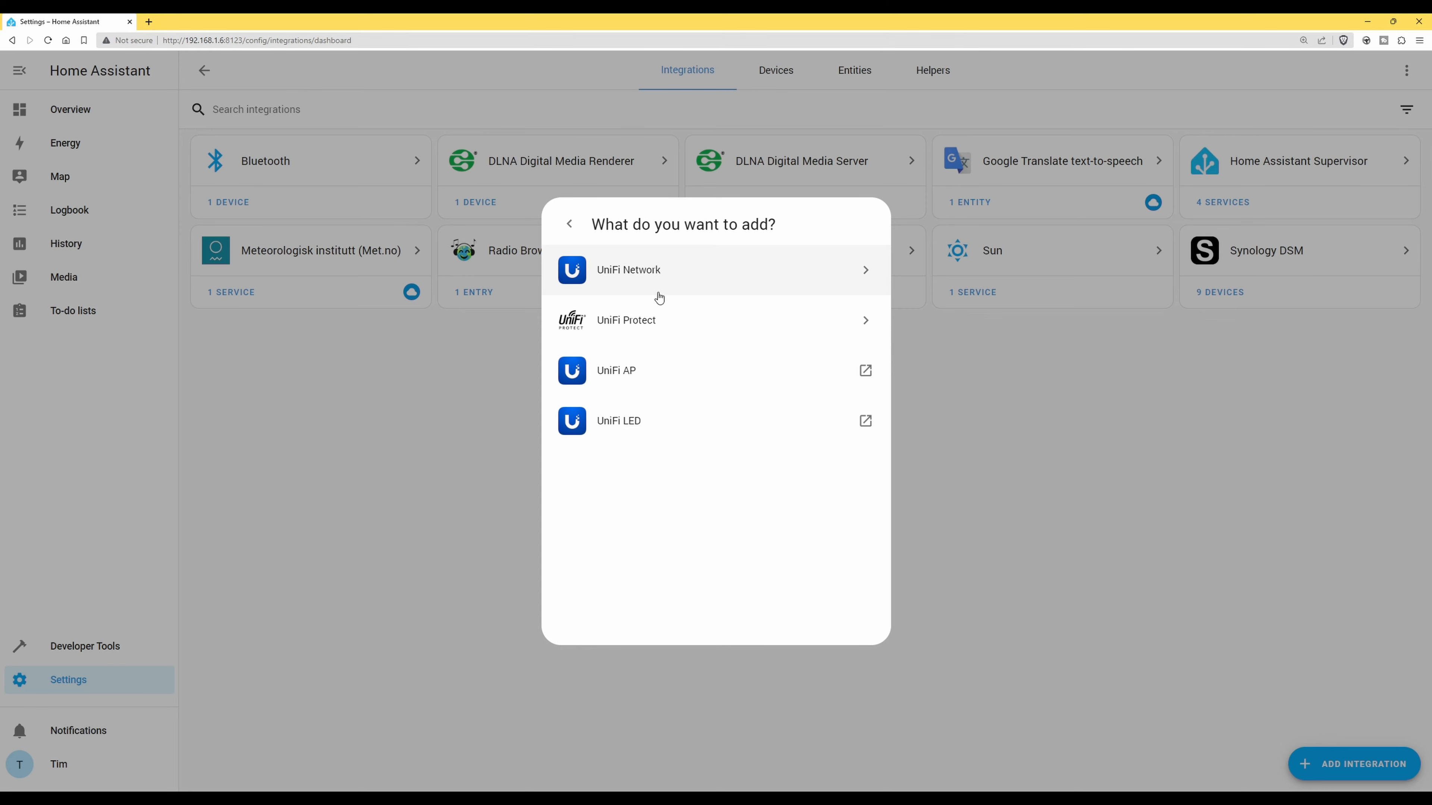
left_click(636, 323)
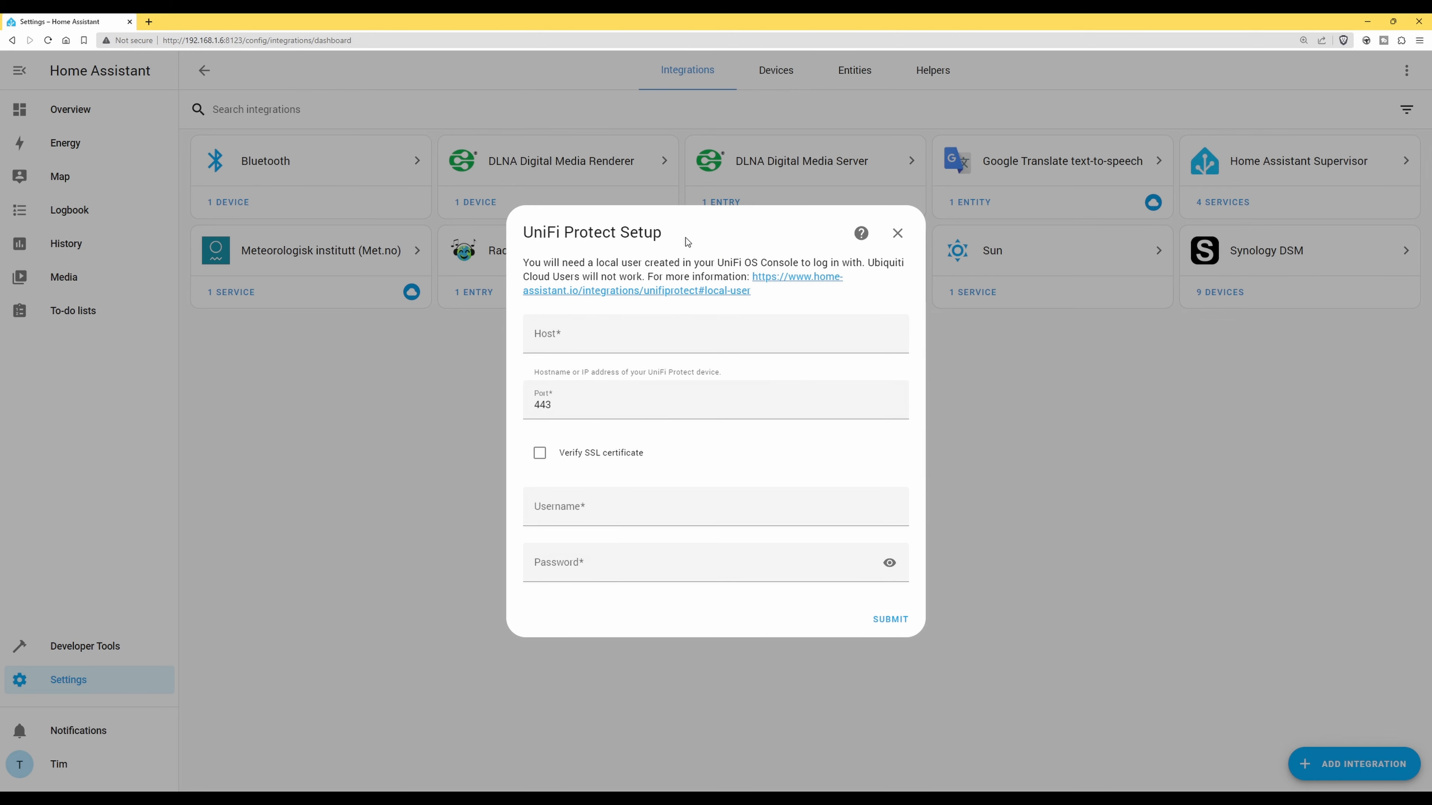
Enter host 192.168.1.1 with the local username and pasted password, then submit
left_click(611, 341)
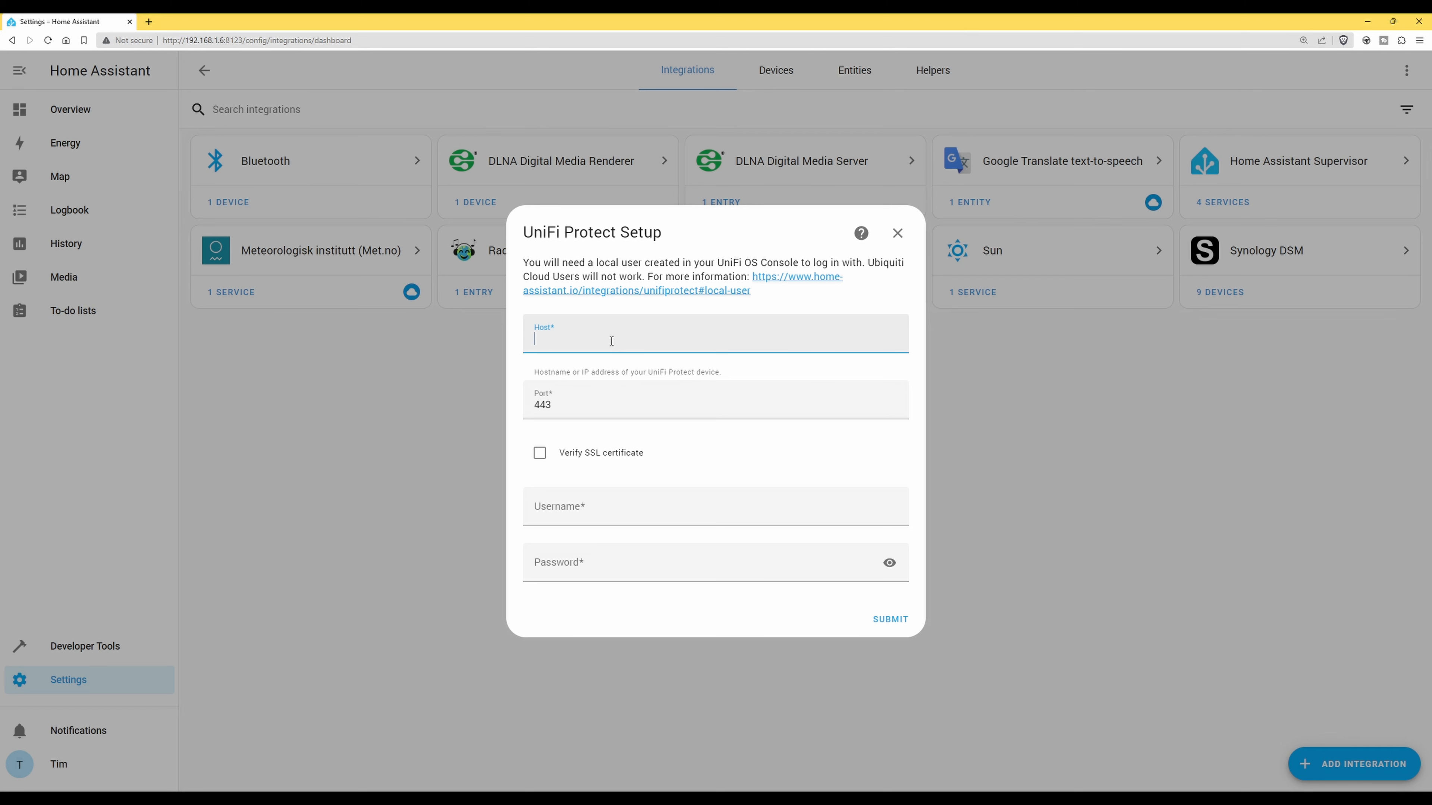
type("192.168.1.1")
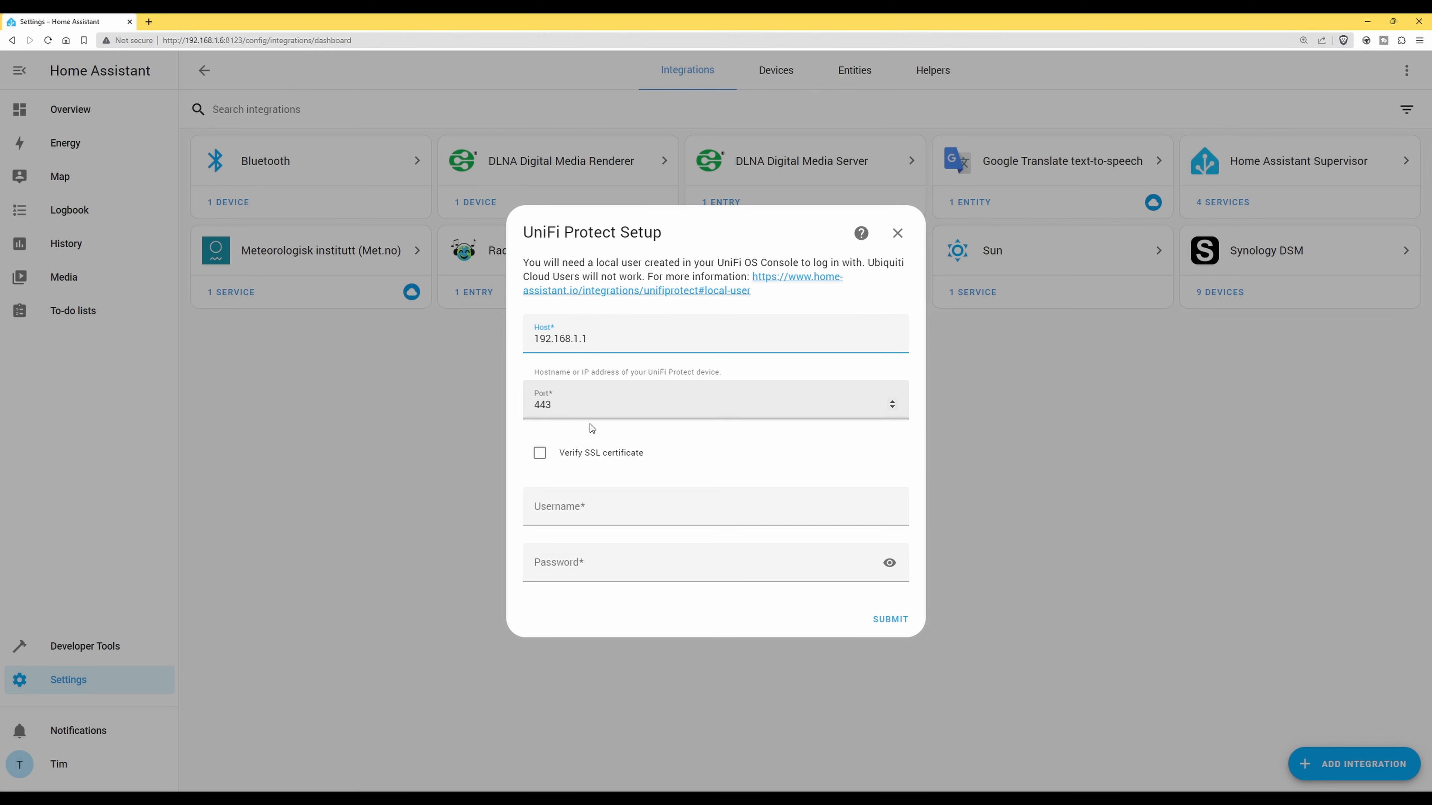
left_click(671, 516)
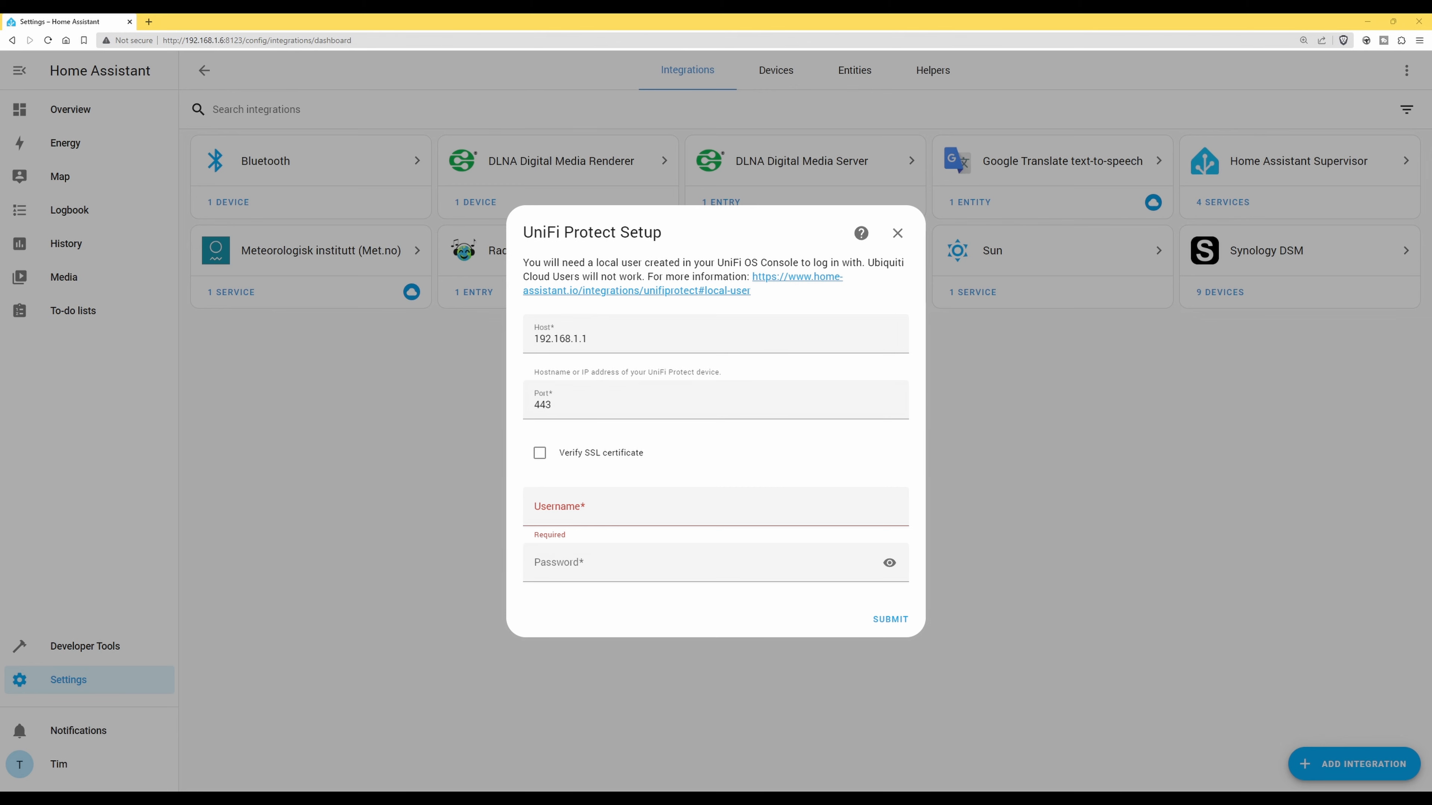
key("alt+Tab")
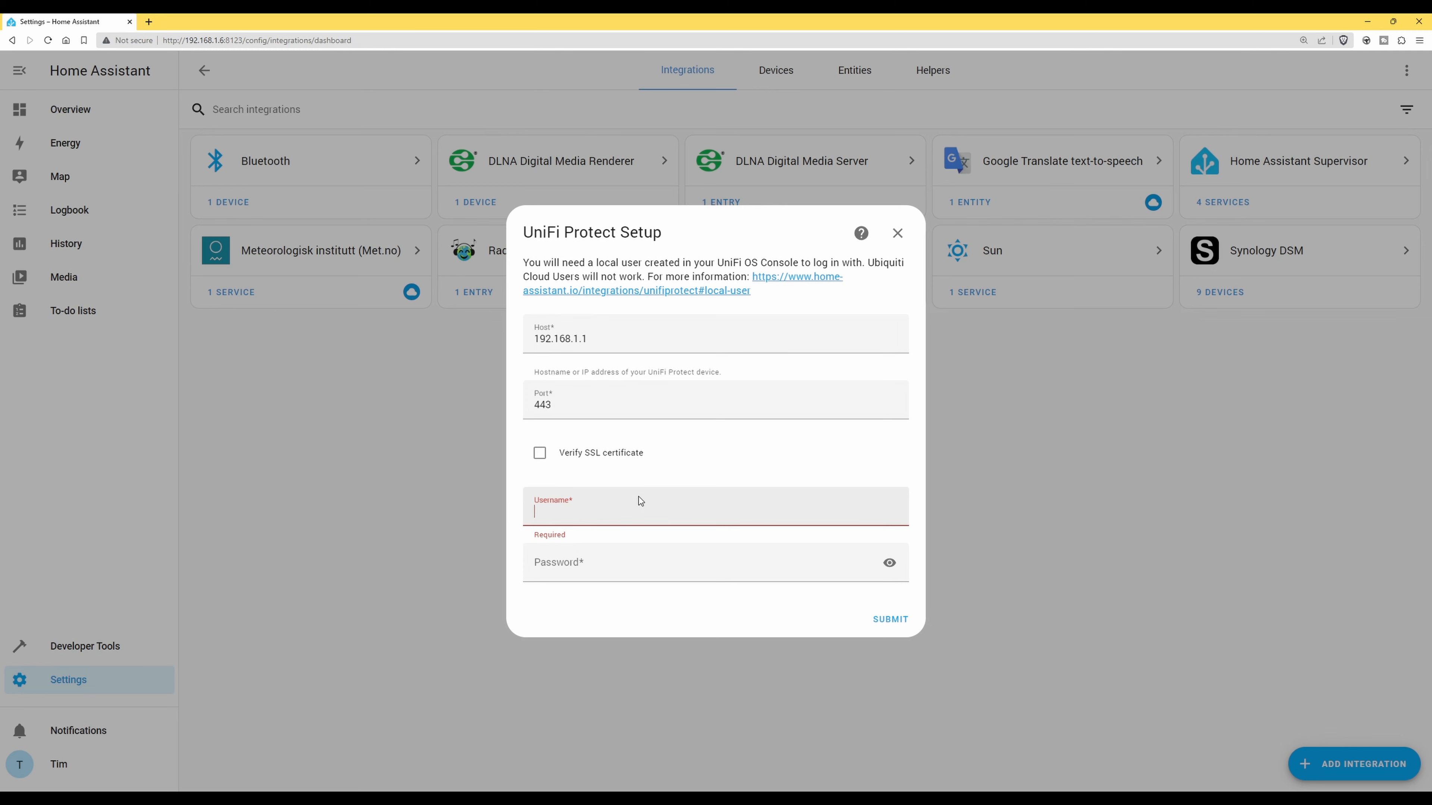
type("admin")
key("Tab")
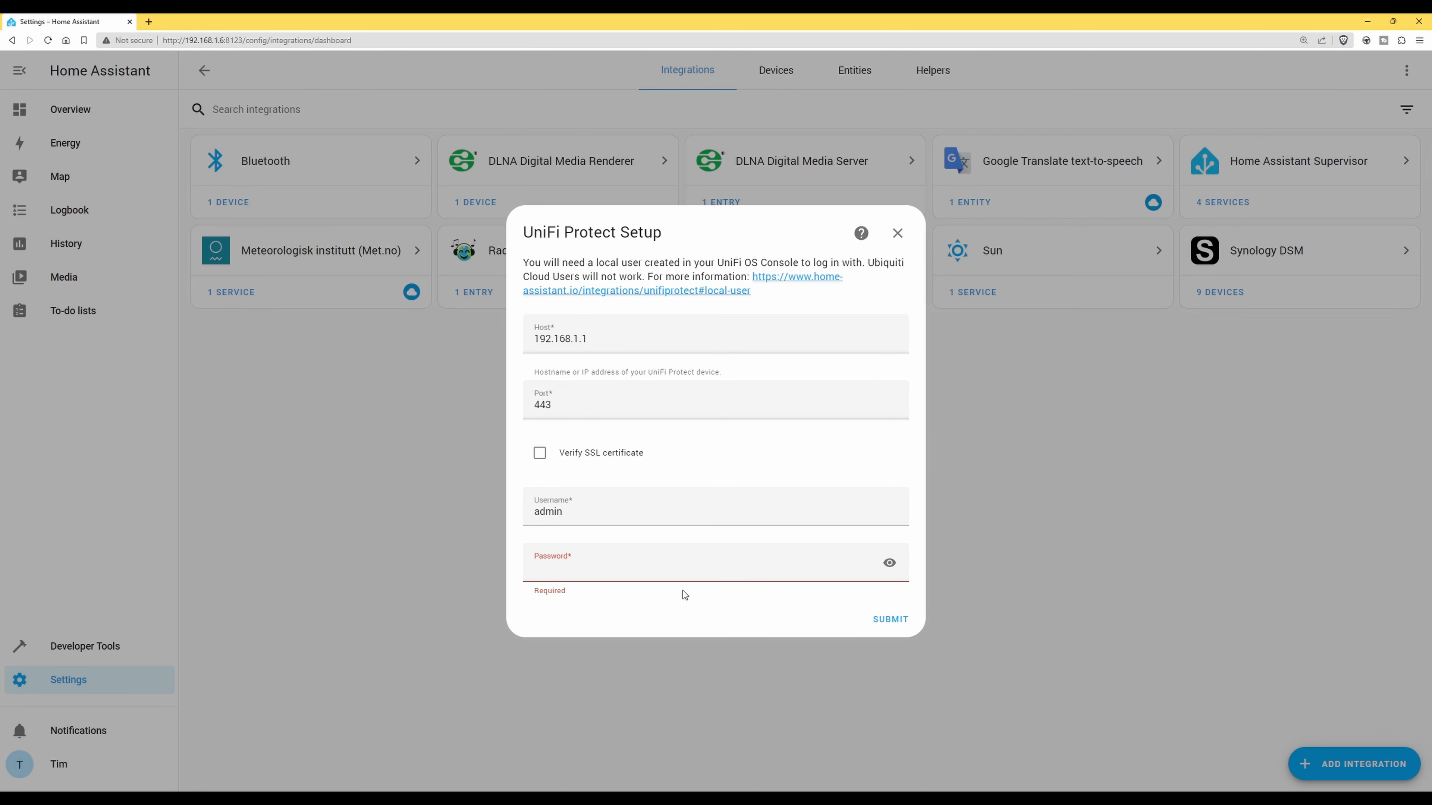
key("ctrl+v")
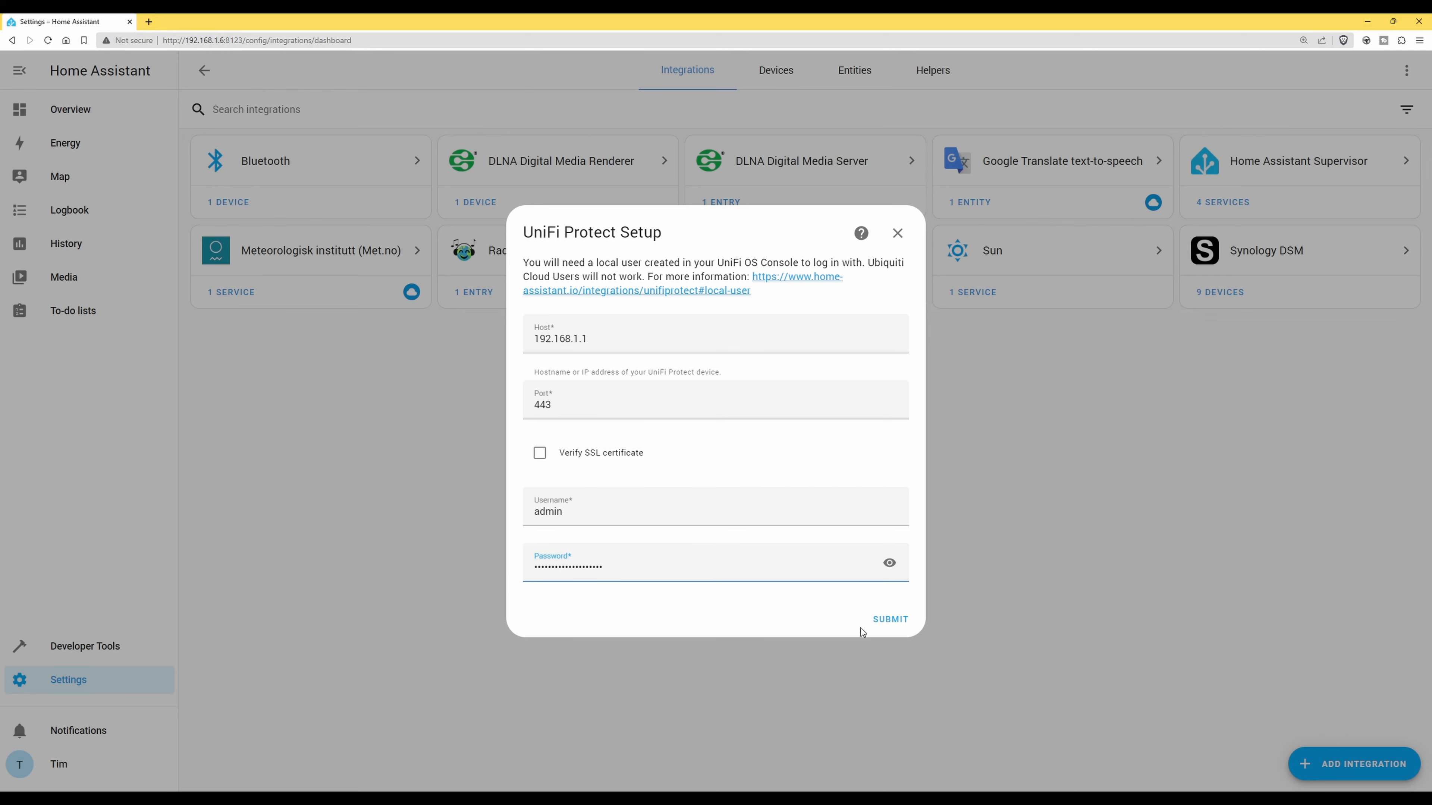
left_click(890, 619)
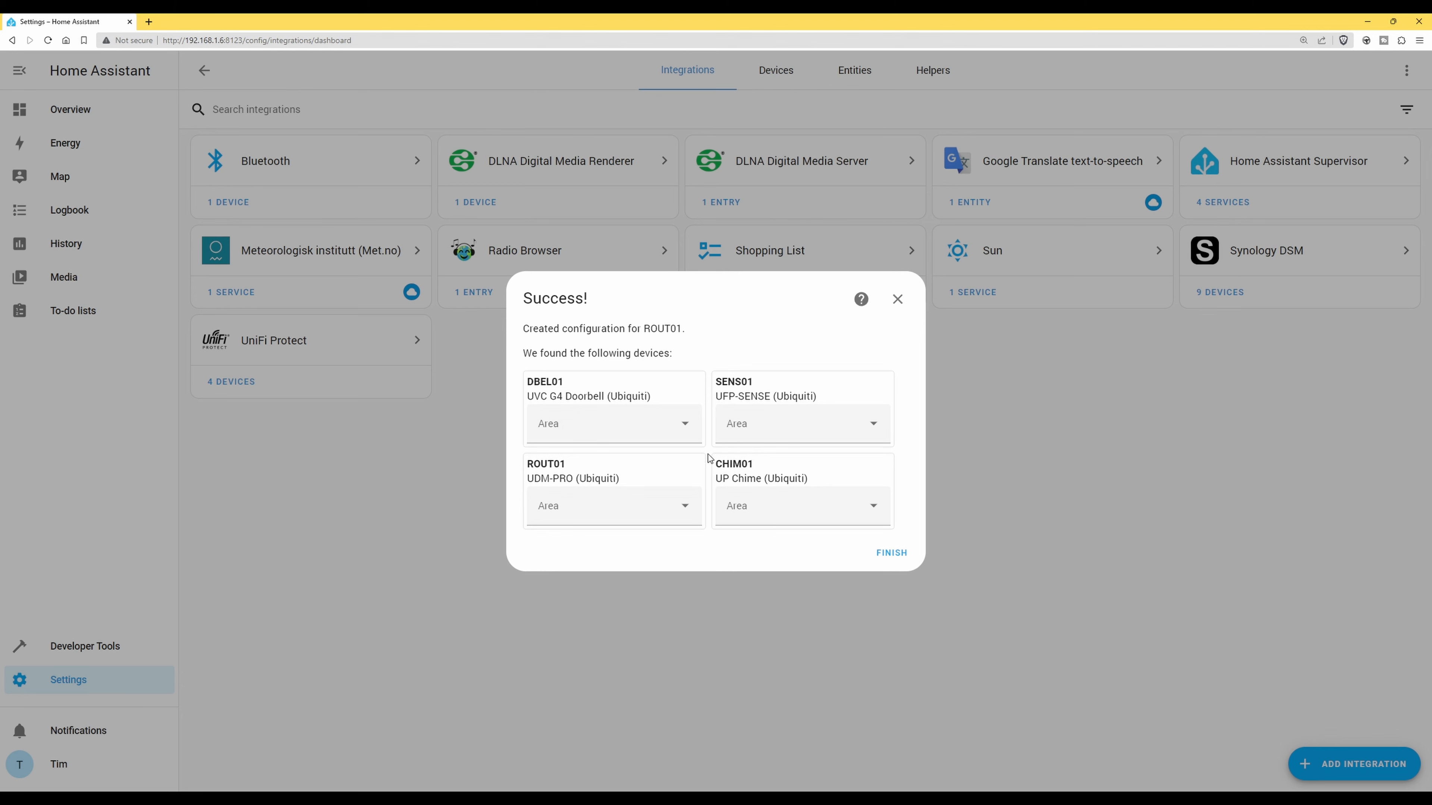
Assign DBEL01 and CHIM01 to Entrance Hall, SENS01 and ROUT01 to Living Room, then finish
left_click(686, 424)
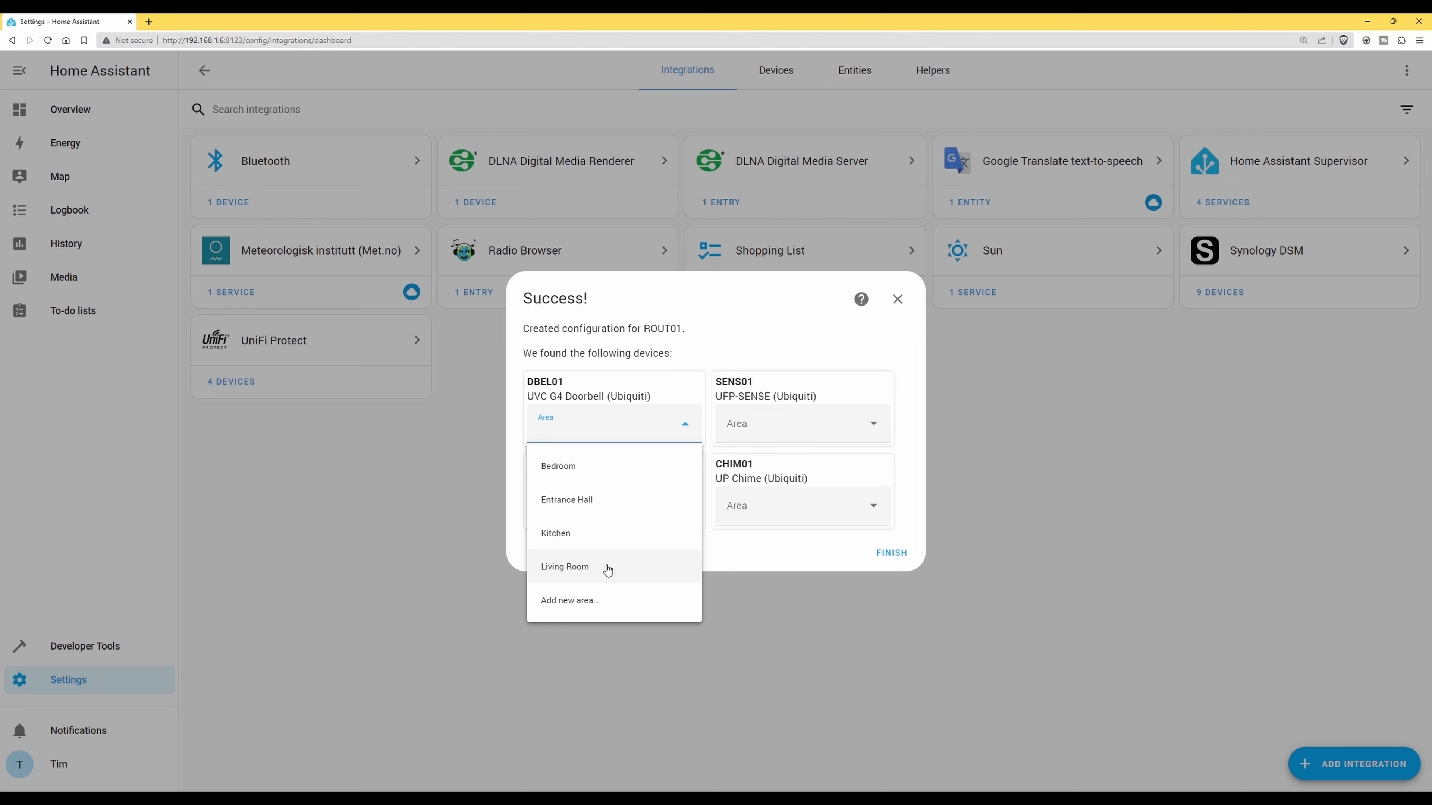
left_click(591, 500)
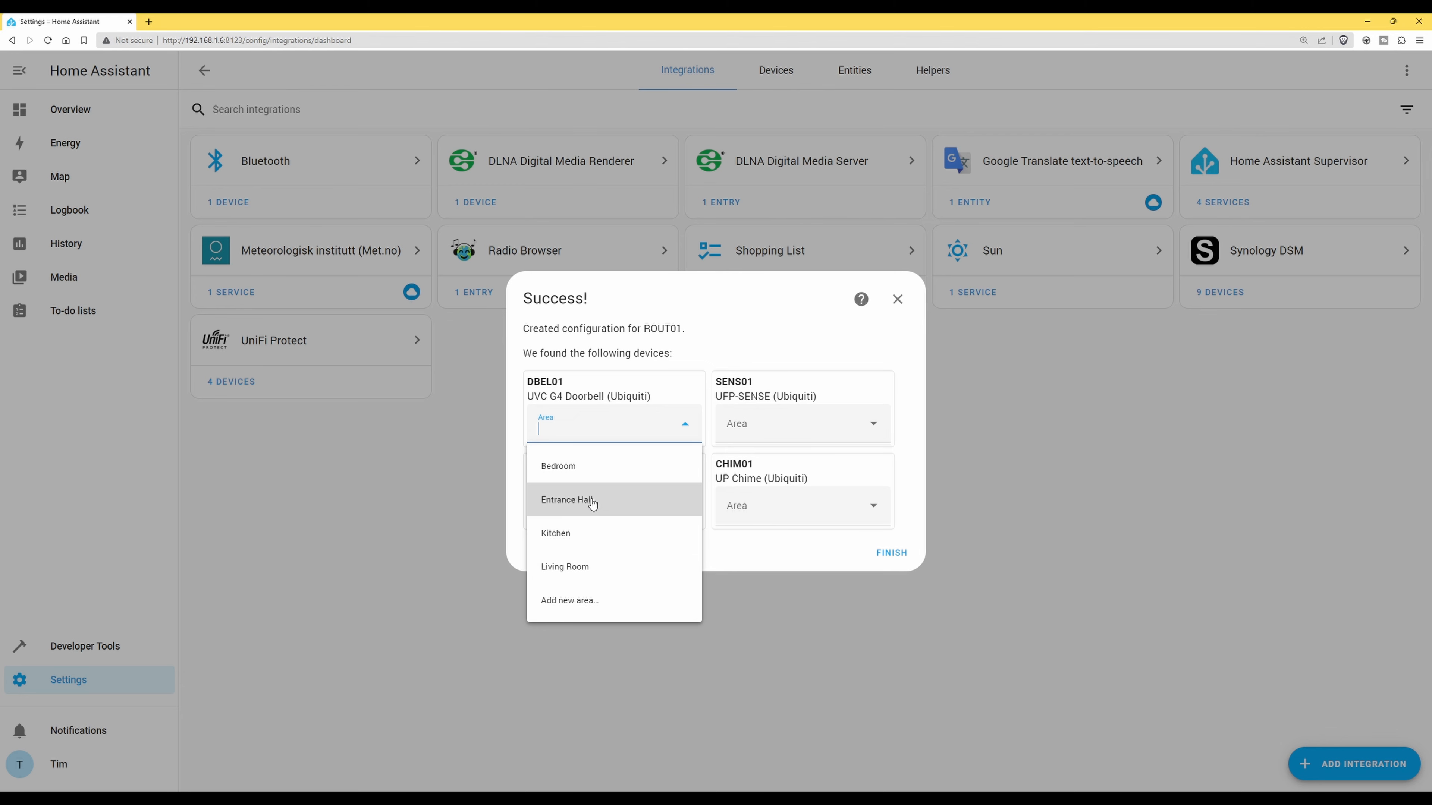
left_click(873, 423)
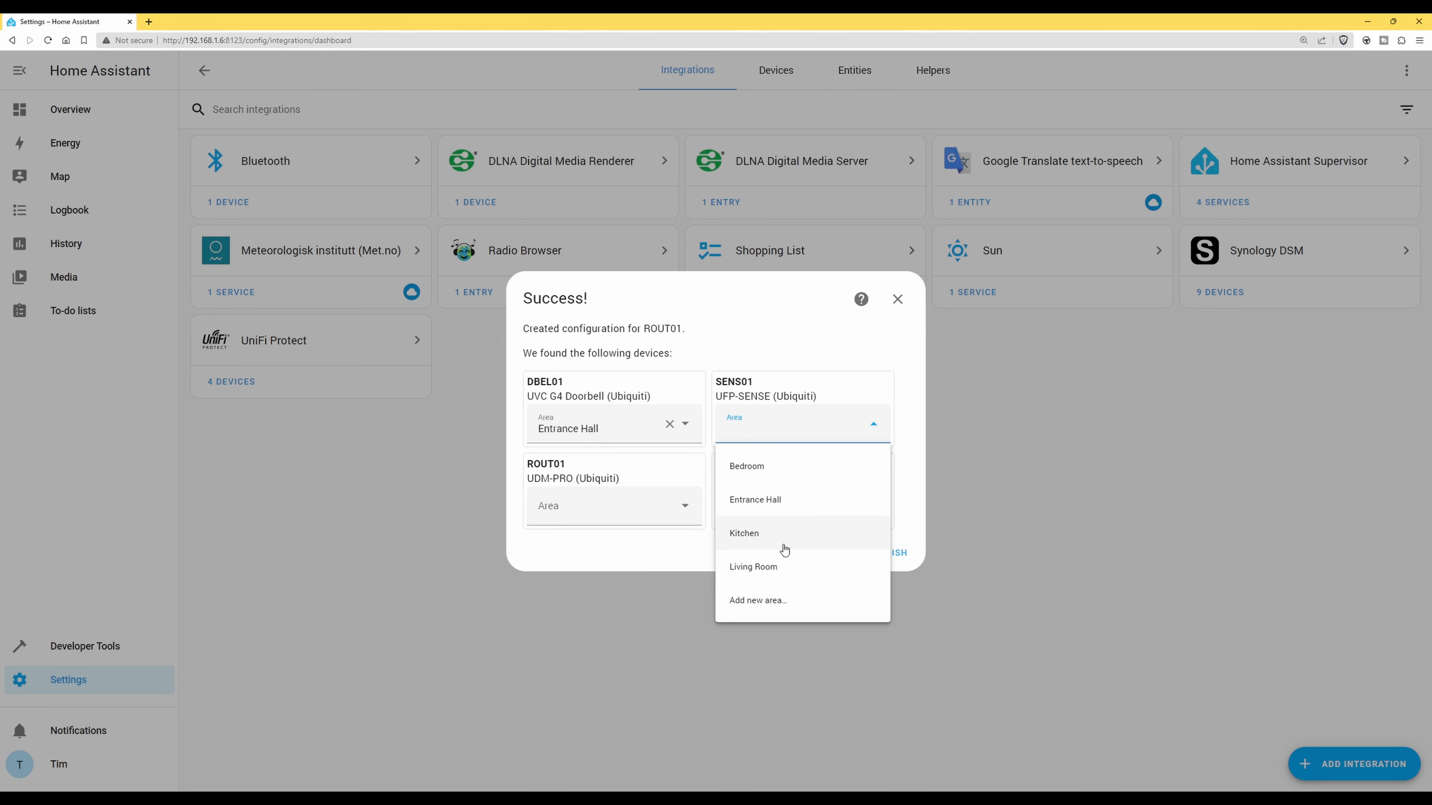
left_click(772, 568)
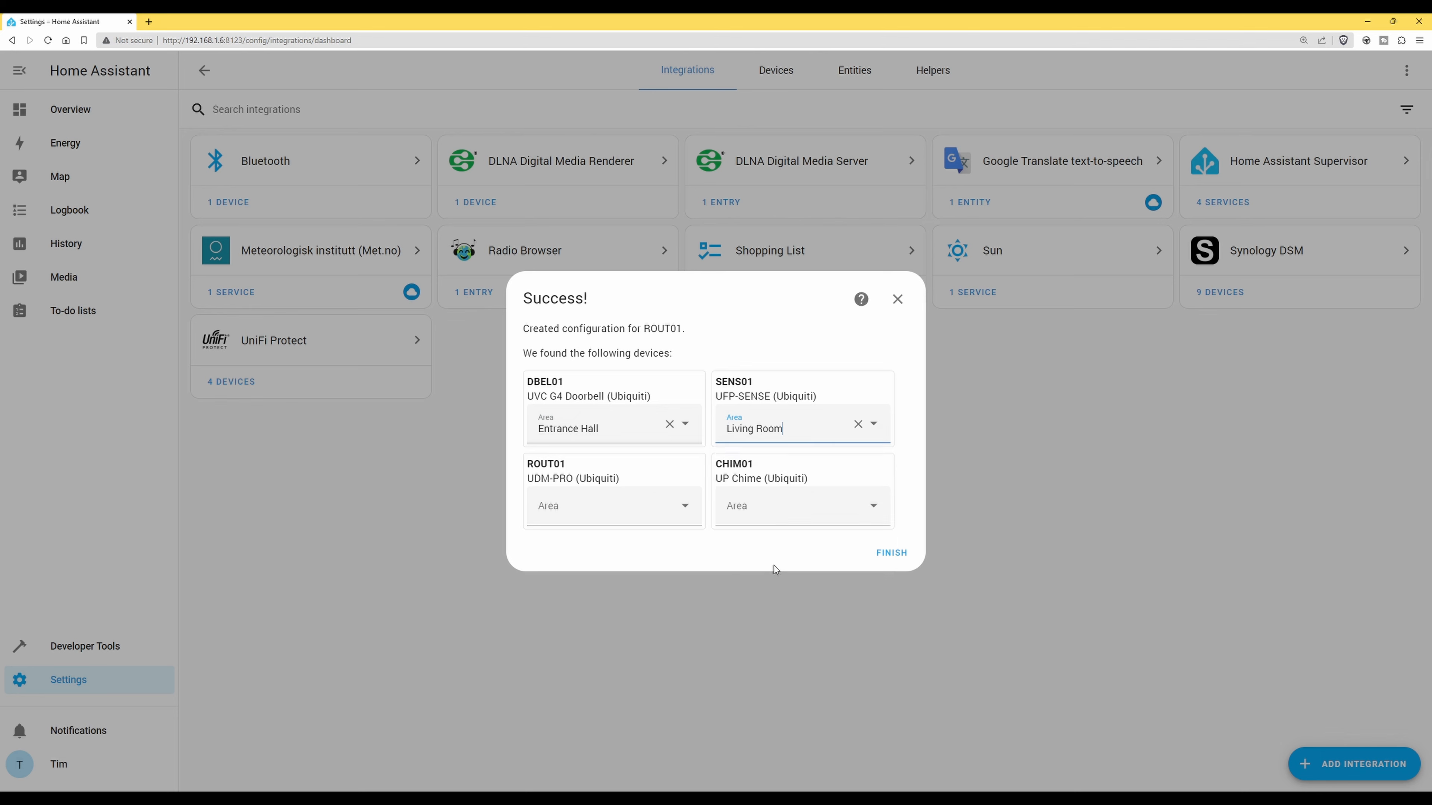
left_click(686, 510)
left_click(617, 643)
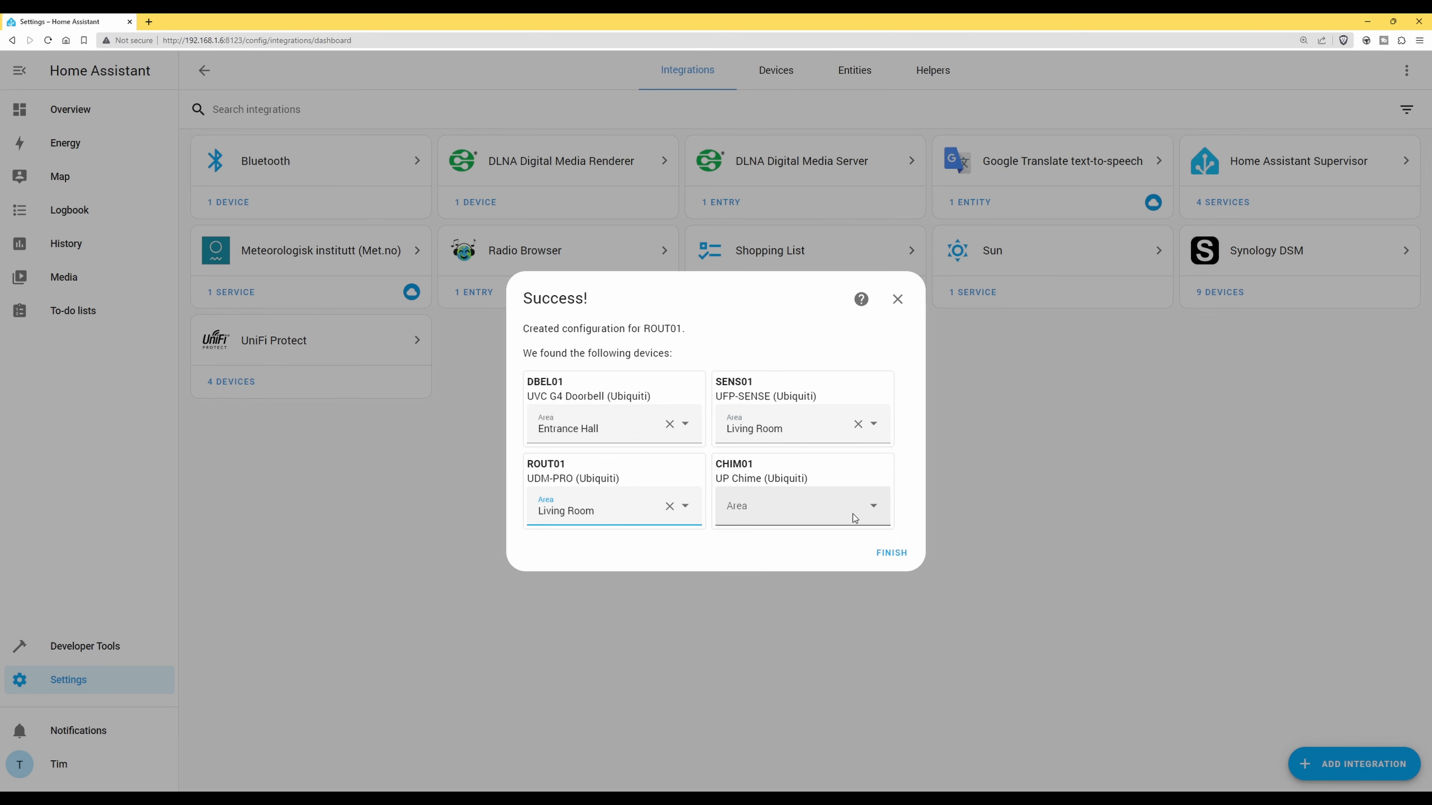
left_click(873, 510)
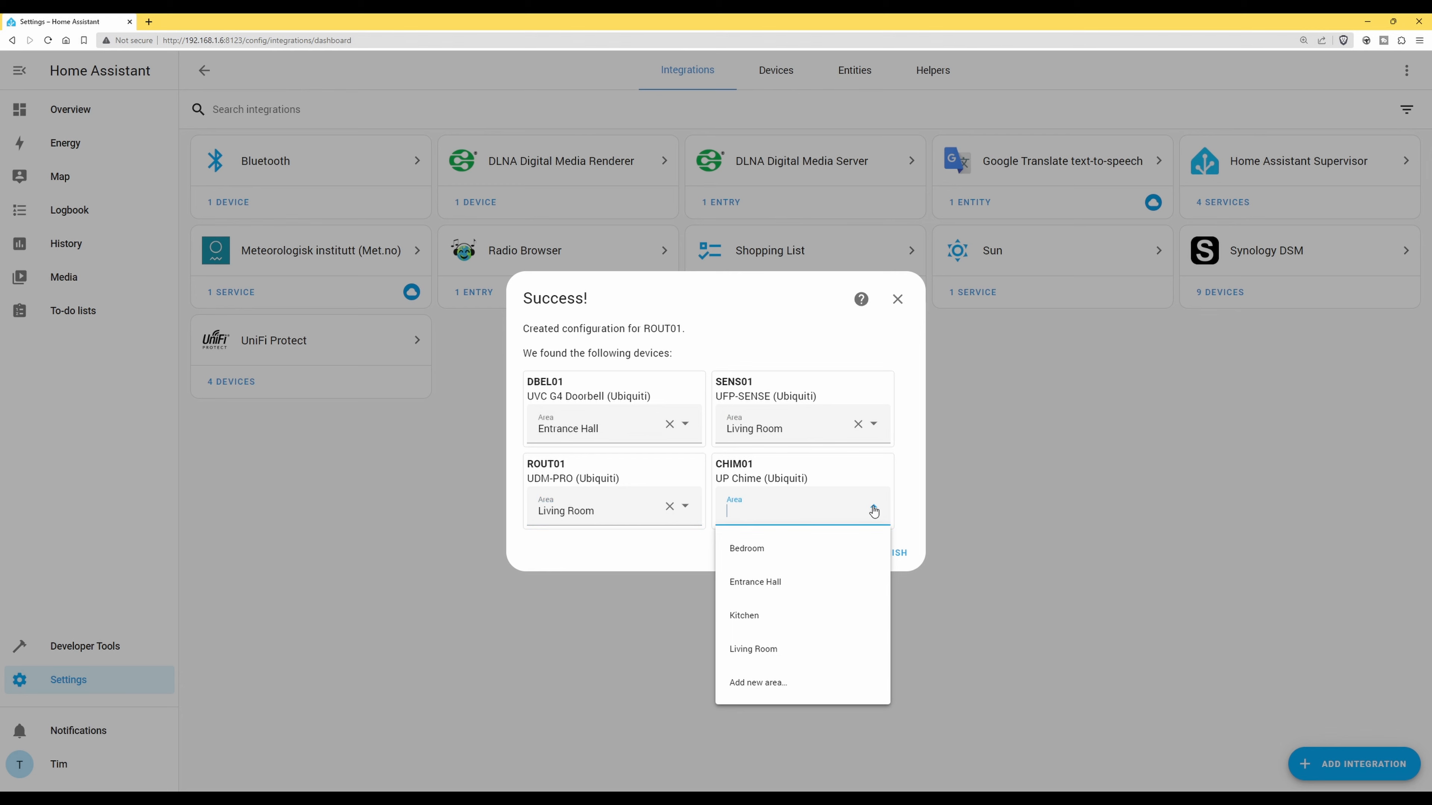
left_click(799, 581)
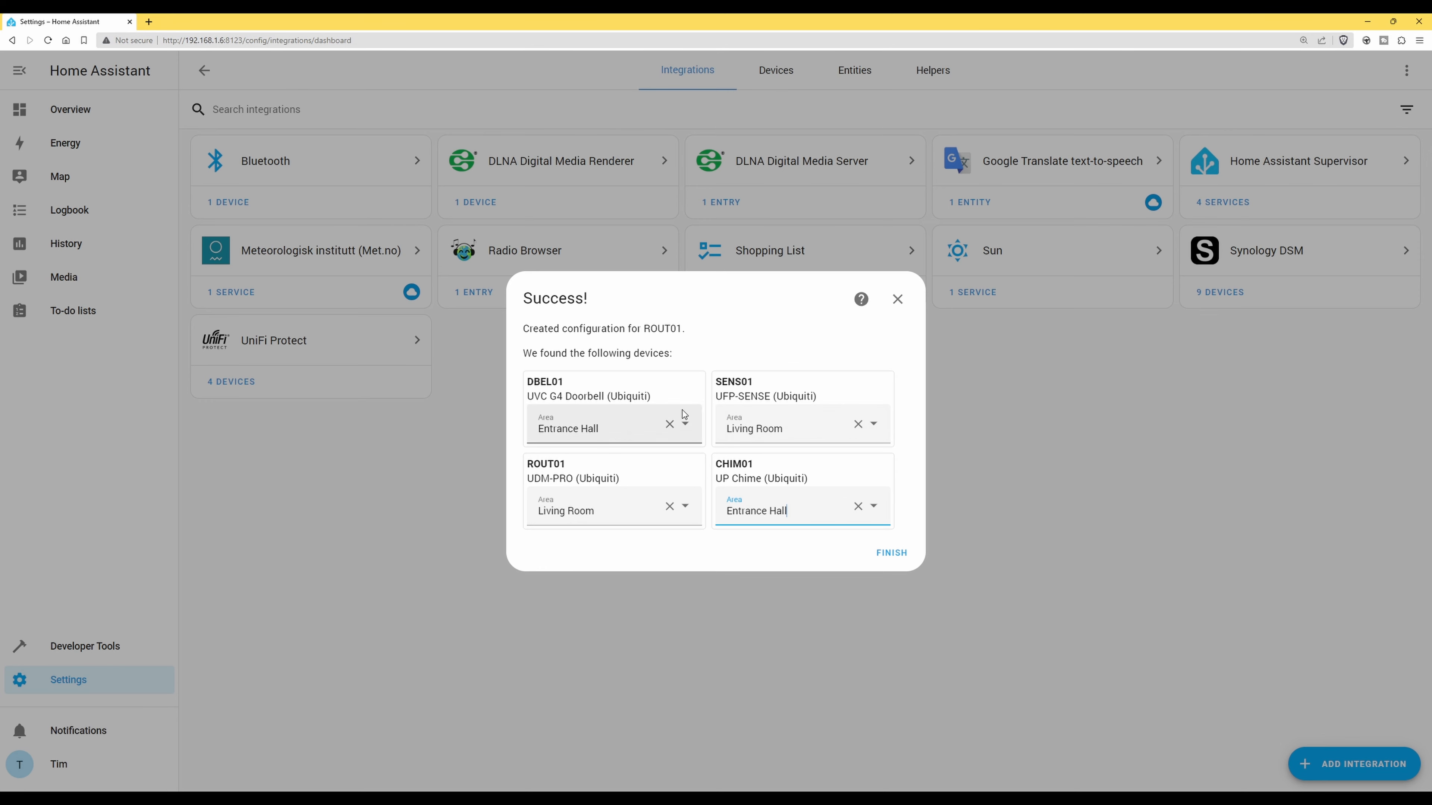
left_click(893, 554)
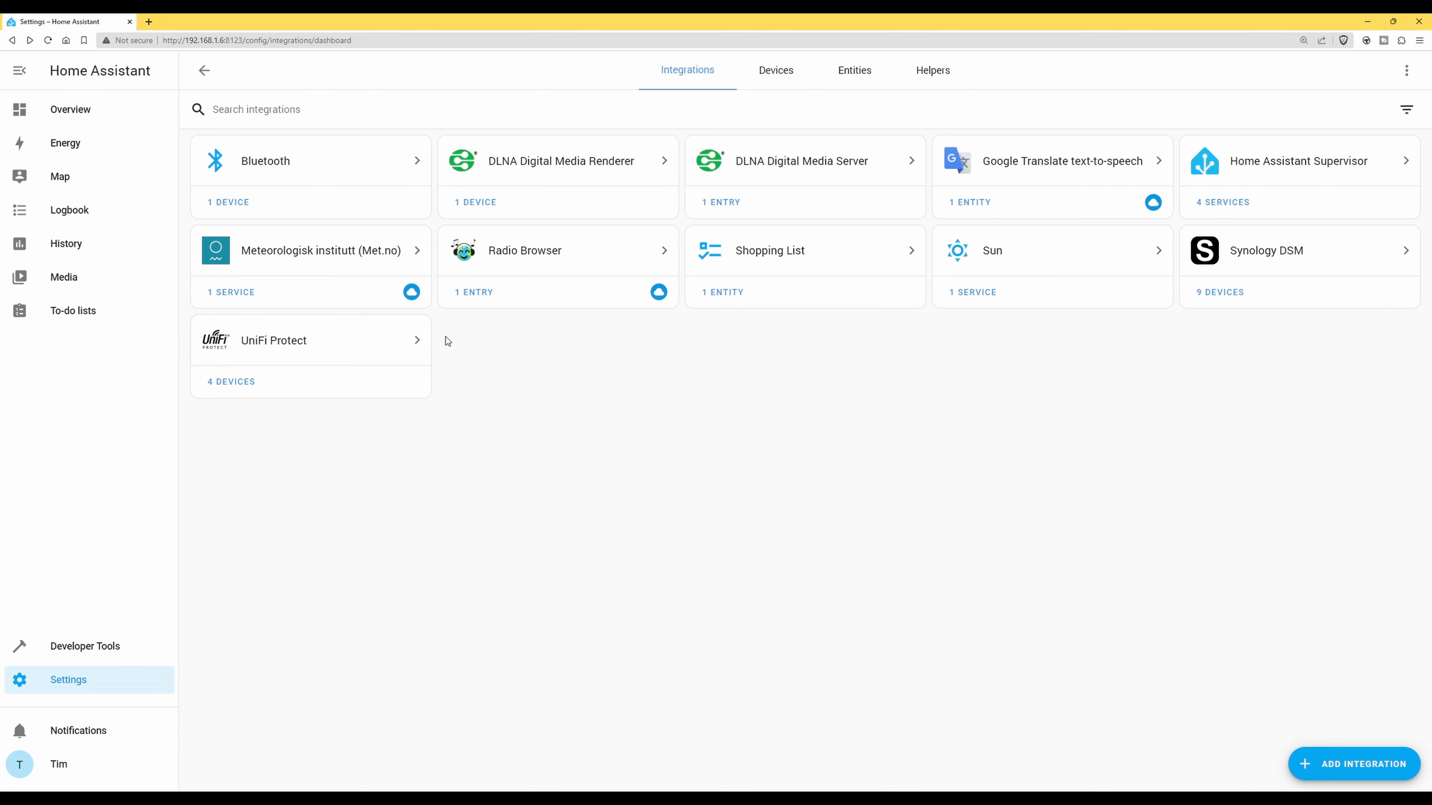
Open the Overview dashboard and choose Edit Dashboard from its three-dot menu
left_click(66, 113)
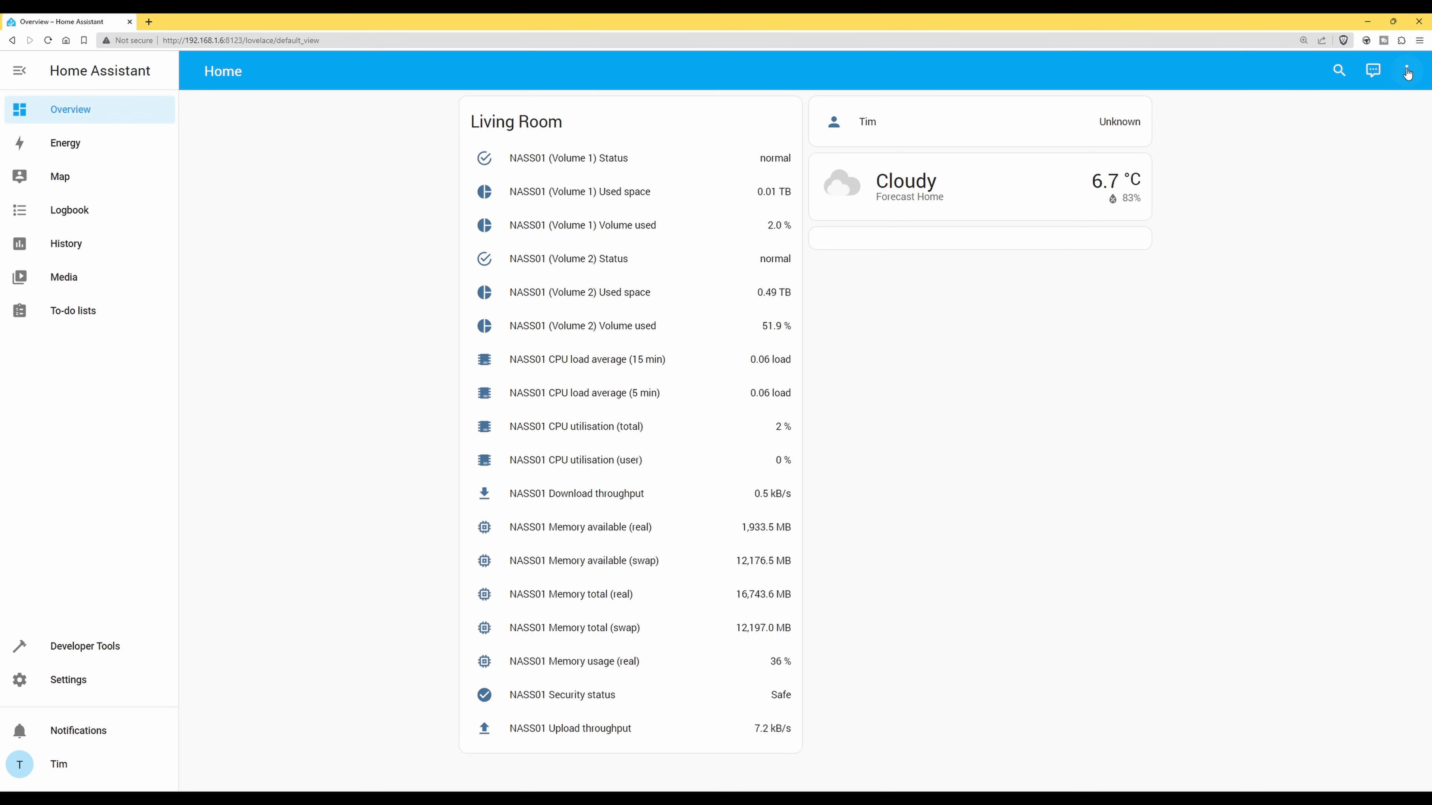
left_click(1408, 73)
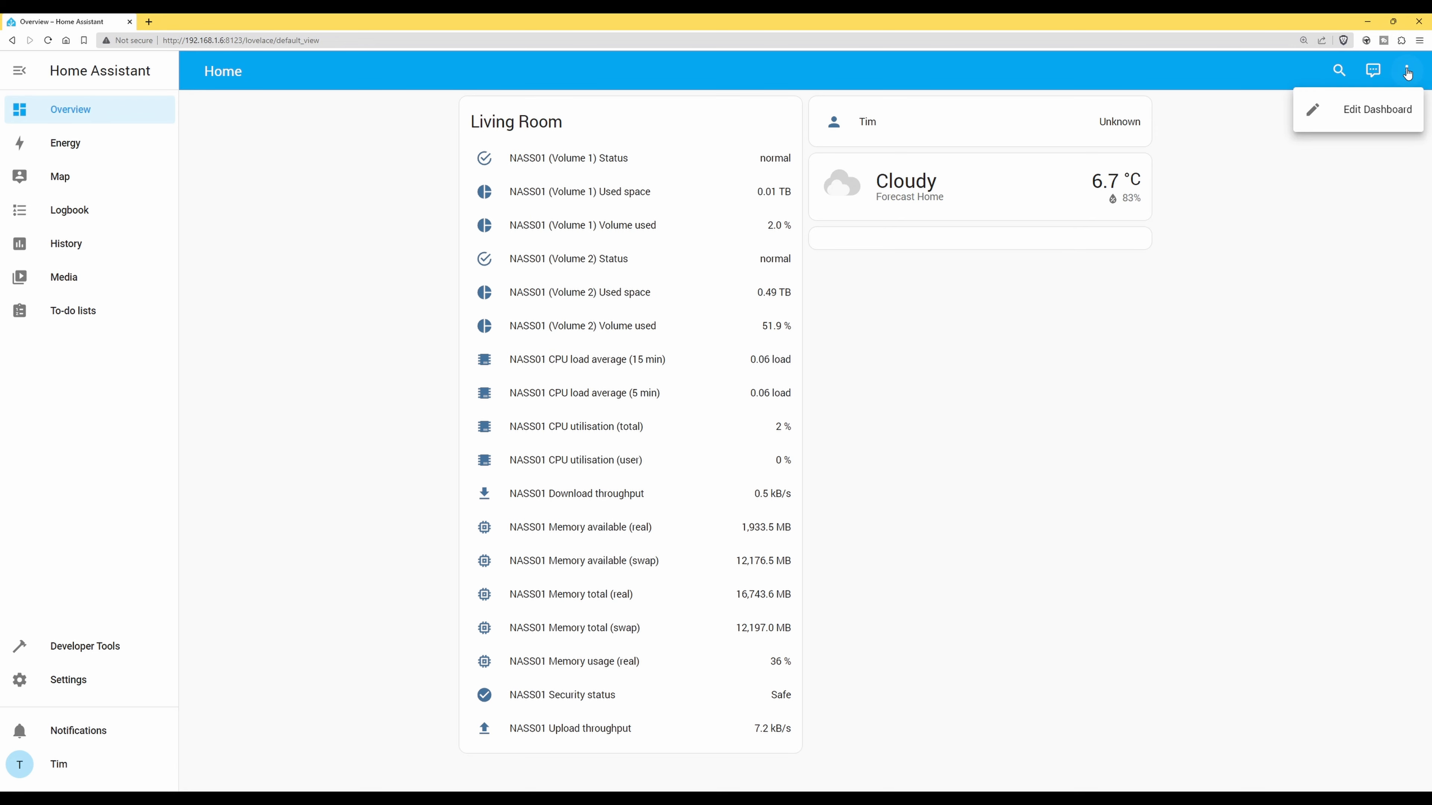
left_click(1375, 116)
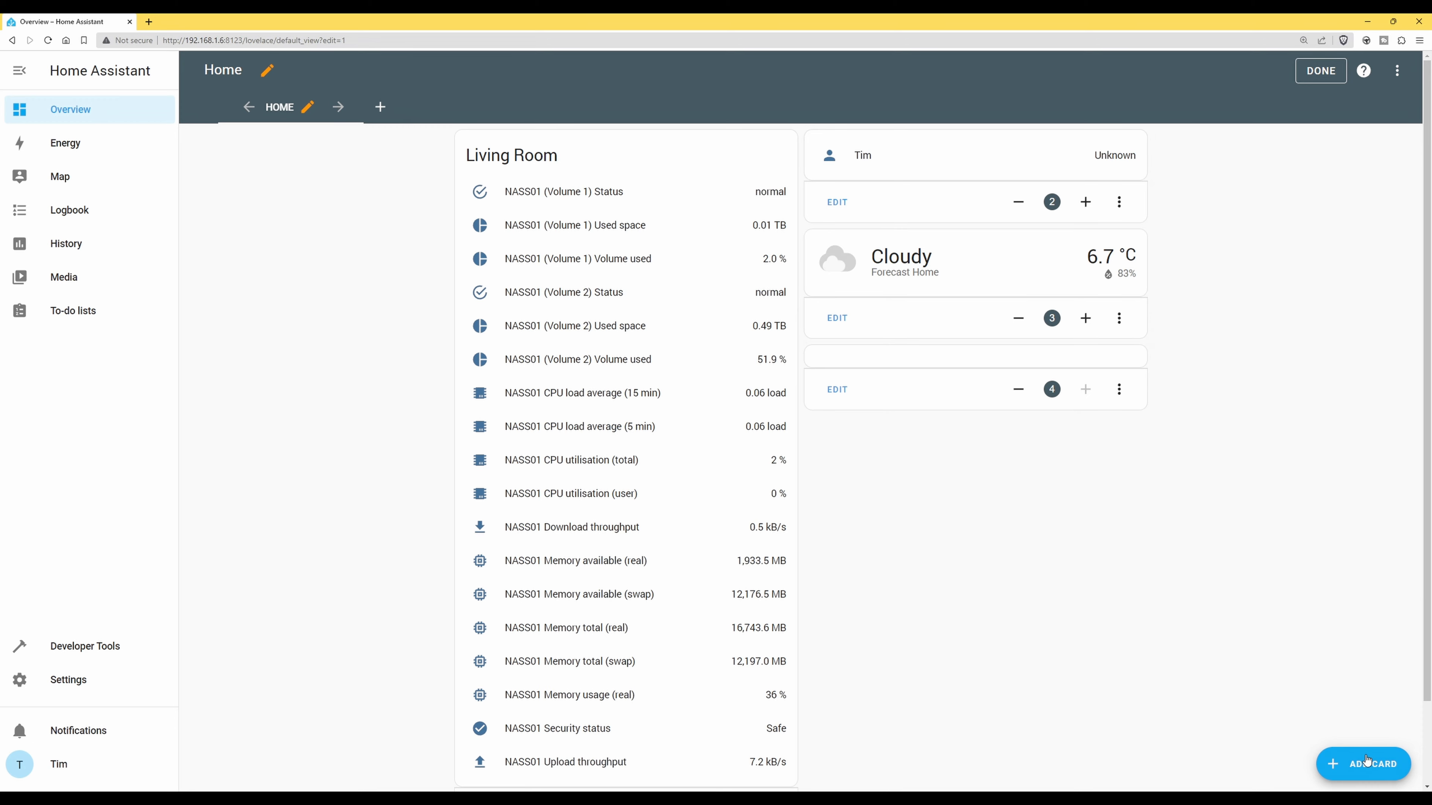
Add an Entities card titled 'Smart Sensor Temperatures'
left_click(1371, 768)
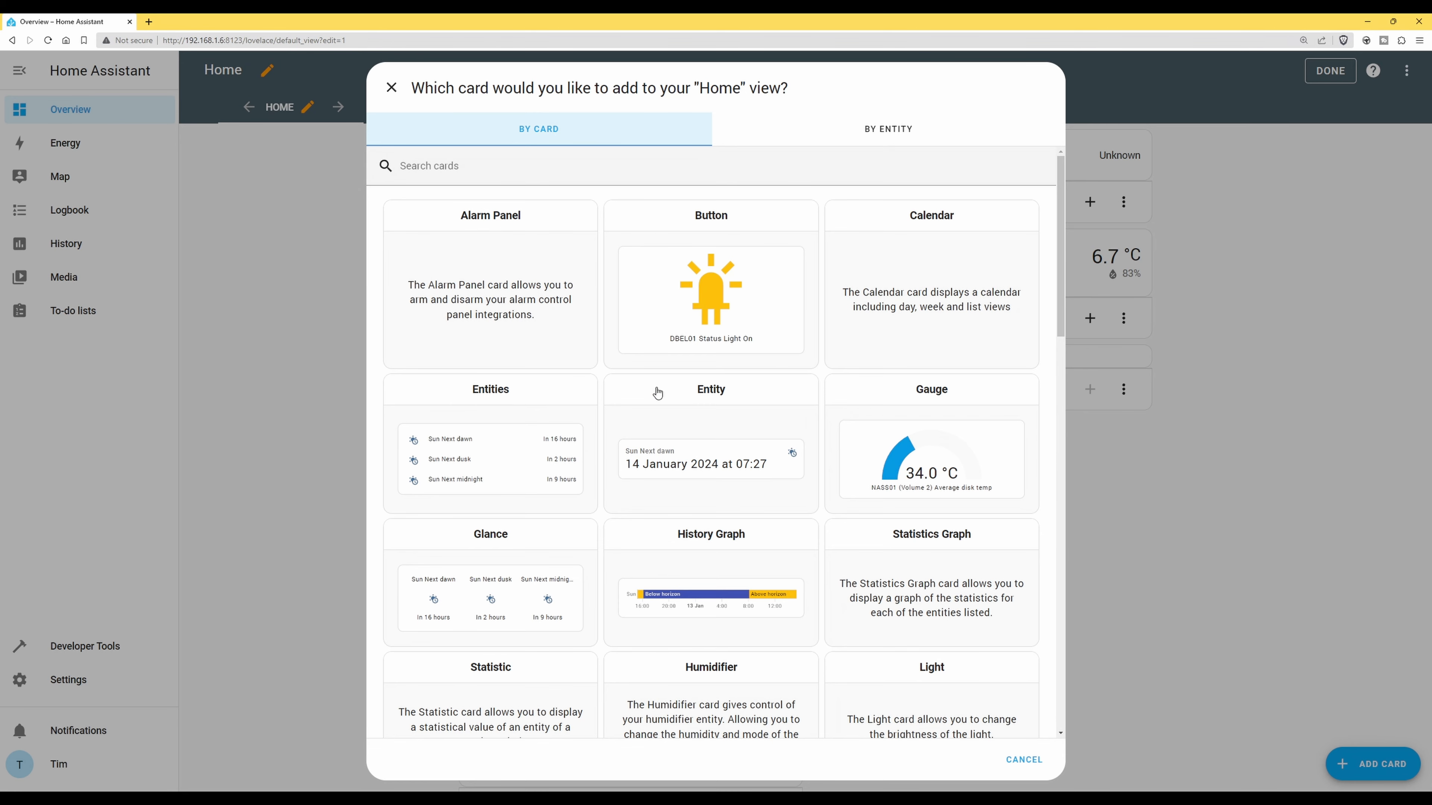
left_click(491, 397)
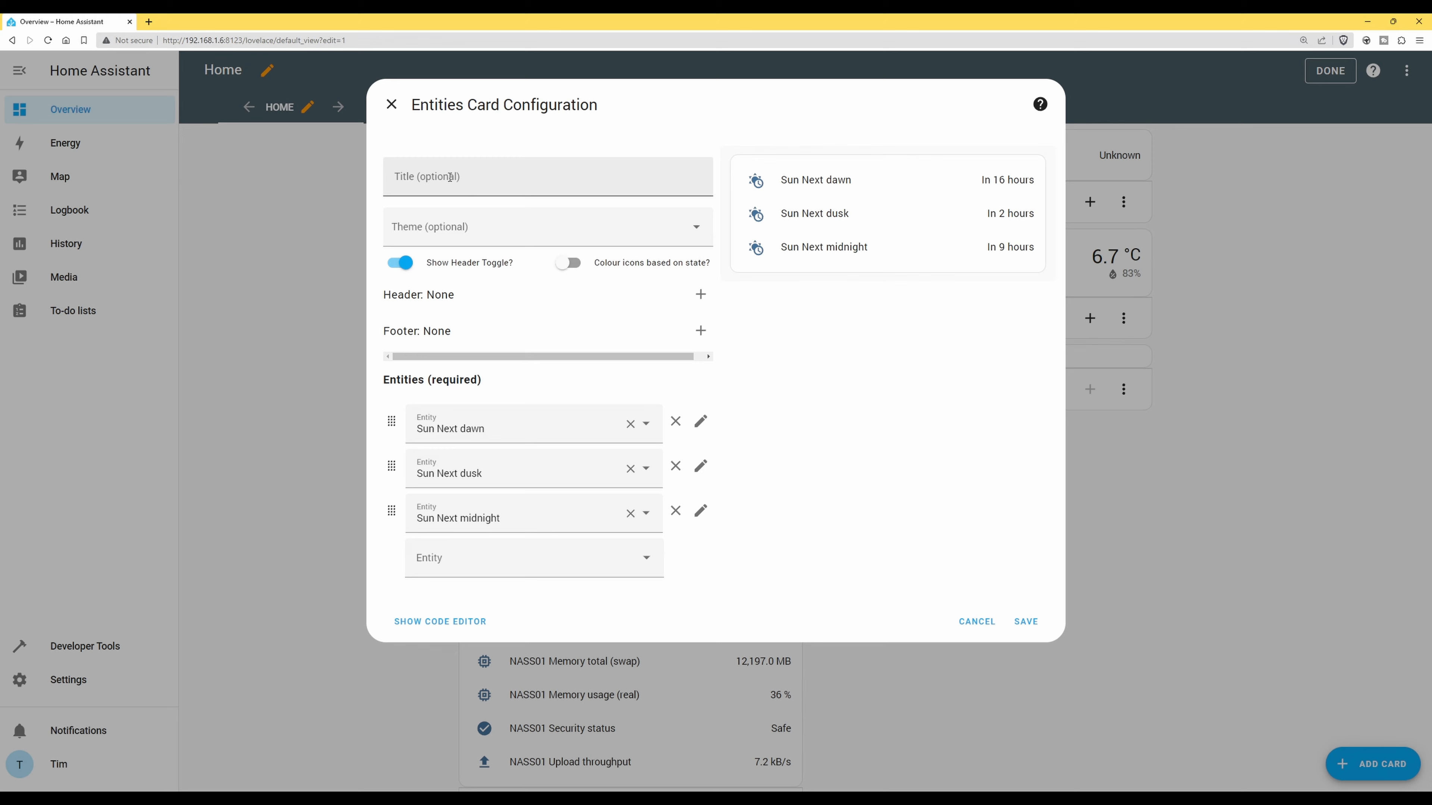
left_click(500, 179)
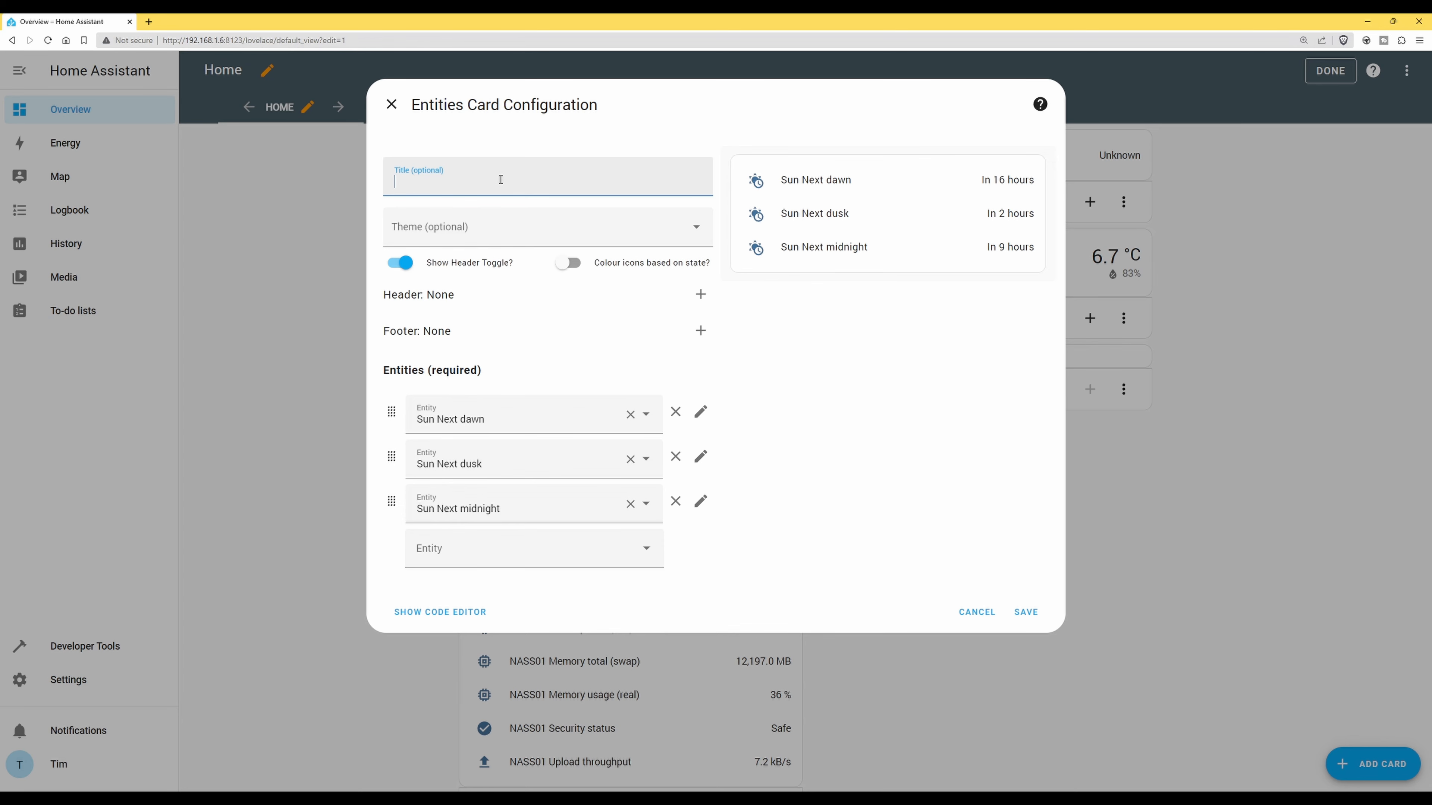
type("Smart Sens")
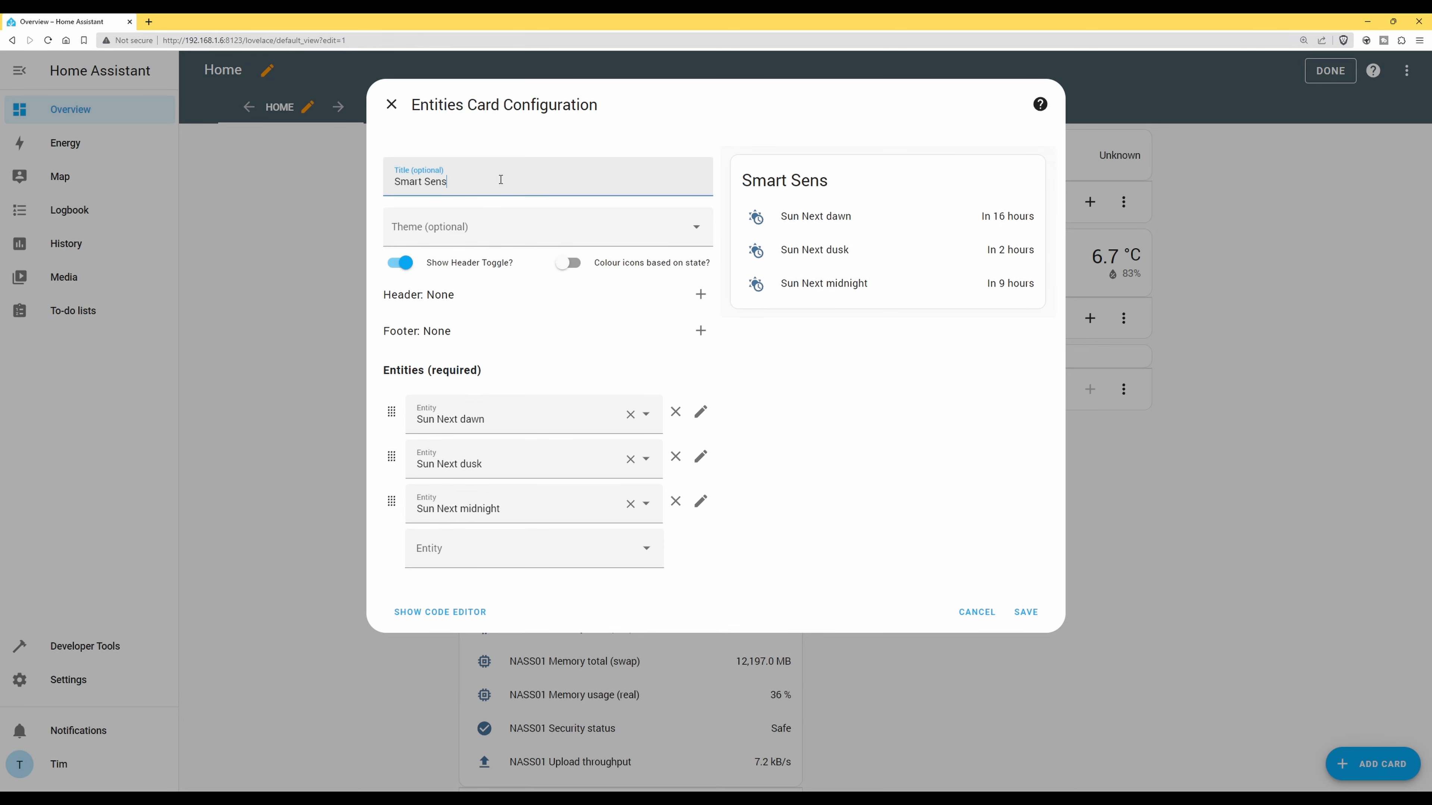
type("or Temperatures")
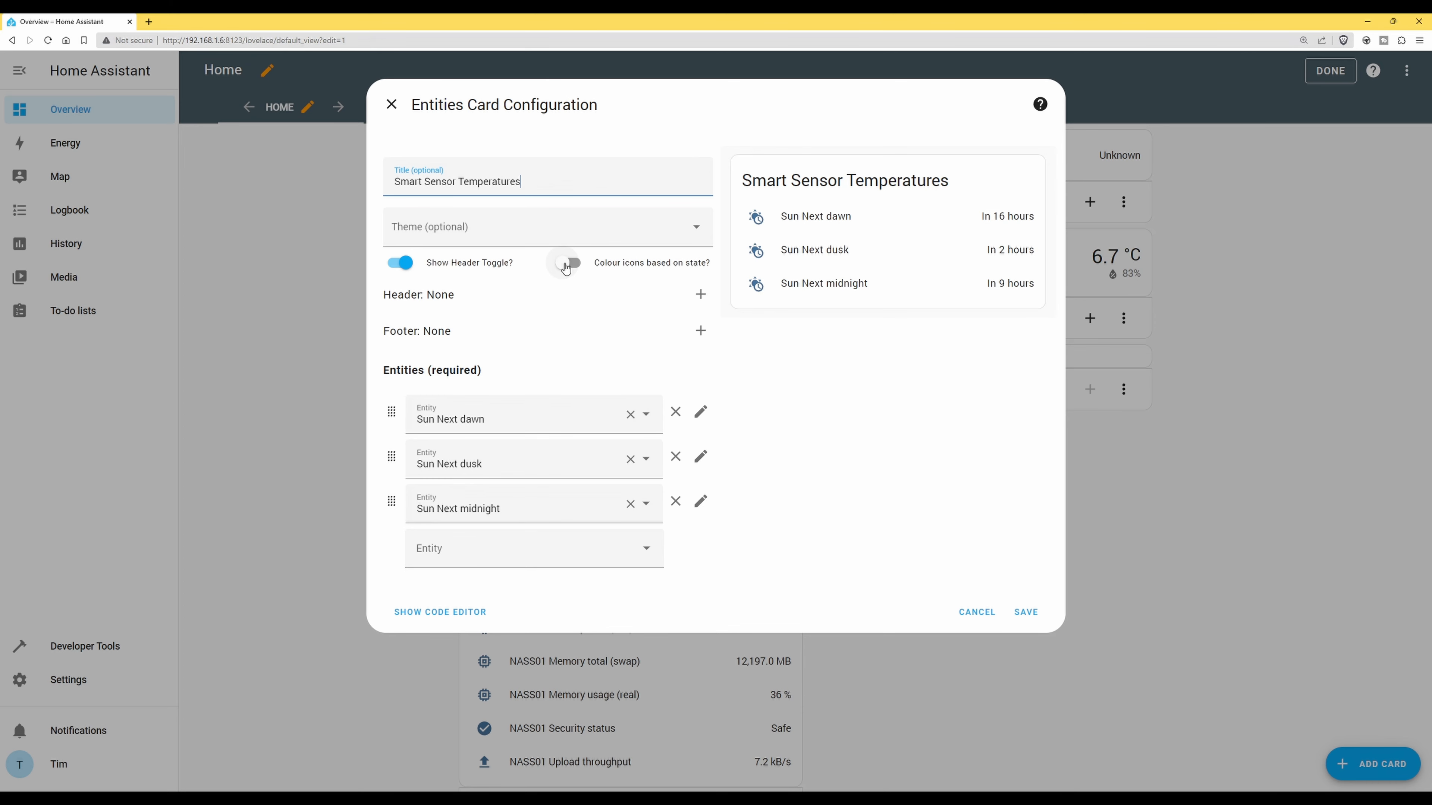
Turn on state-based icon colours and remove the Sun Next dusk entities from the card
left_click(566, 268)
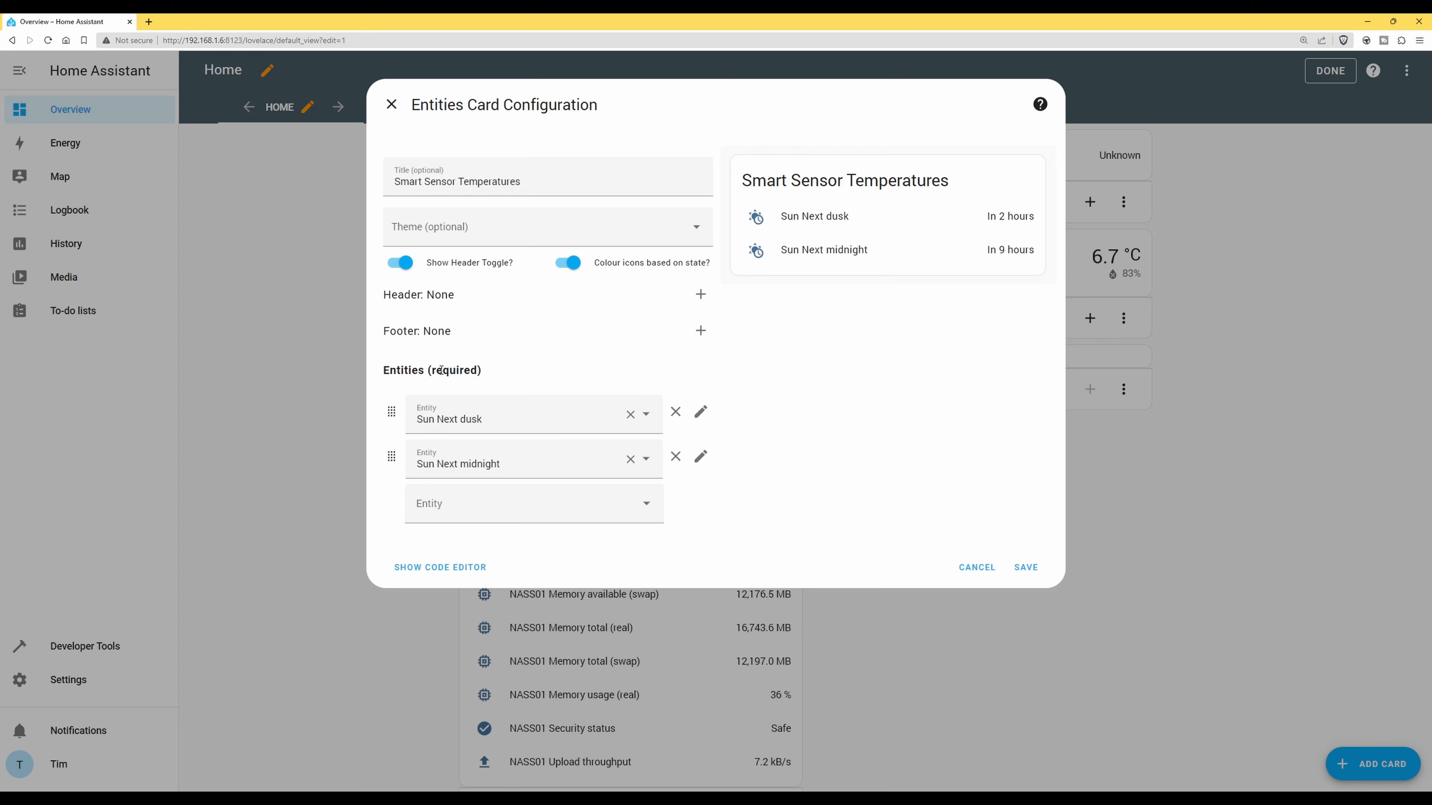
left_click(630, 415)
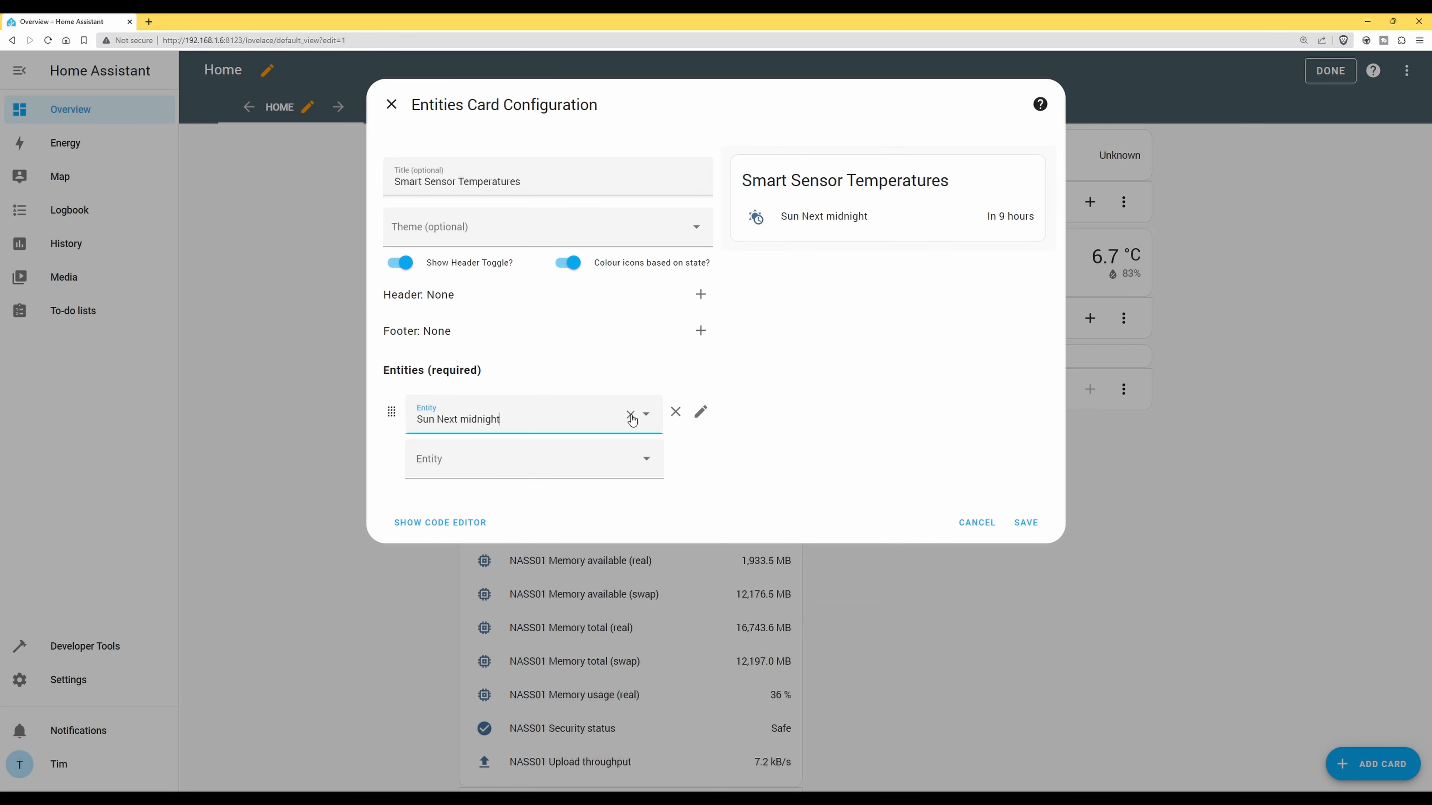
left_click(632, 417)
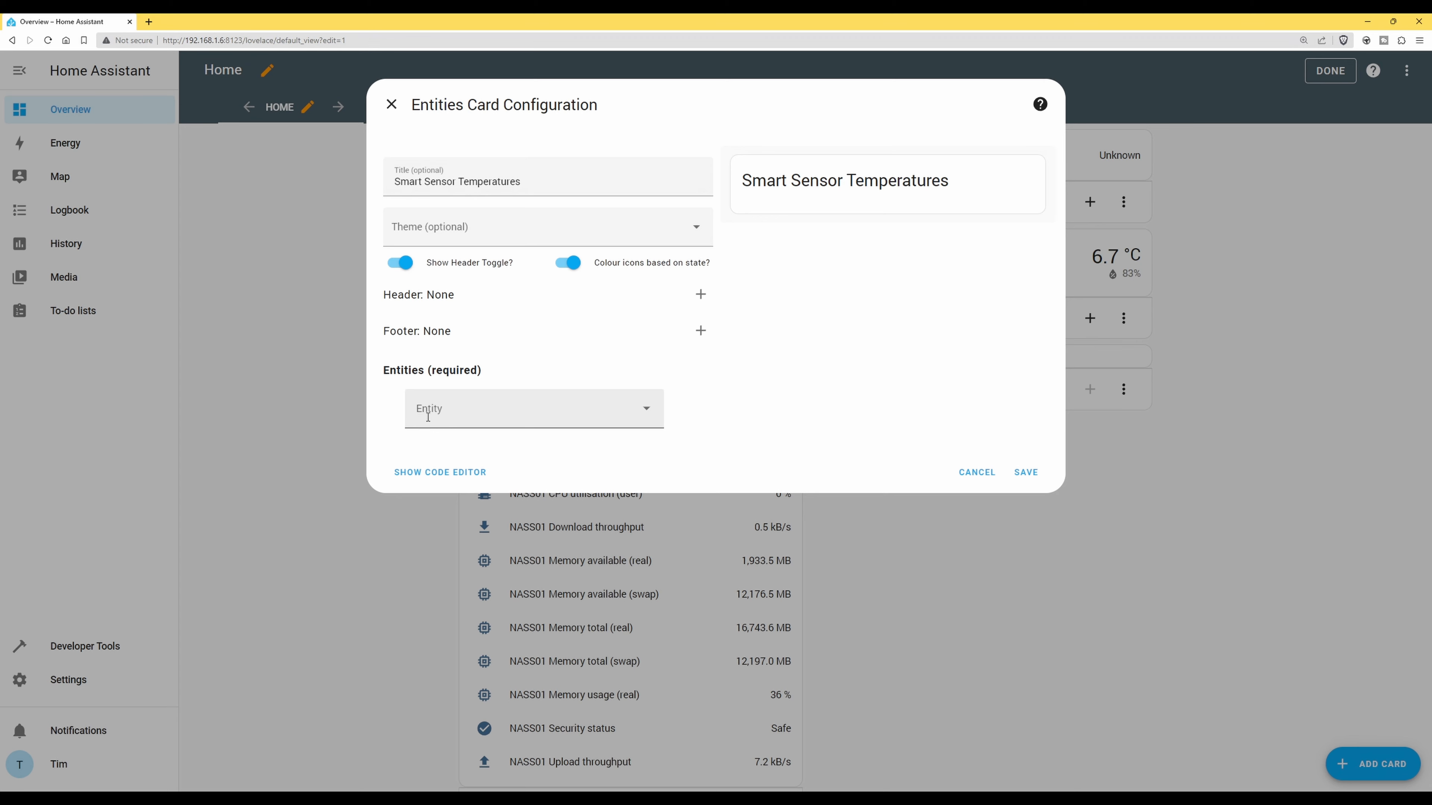
Add SENS01 Battery Level to the card's entity list
left_click(646, 410)
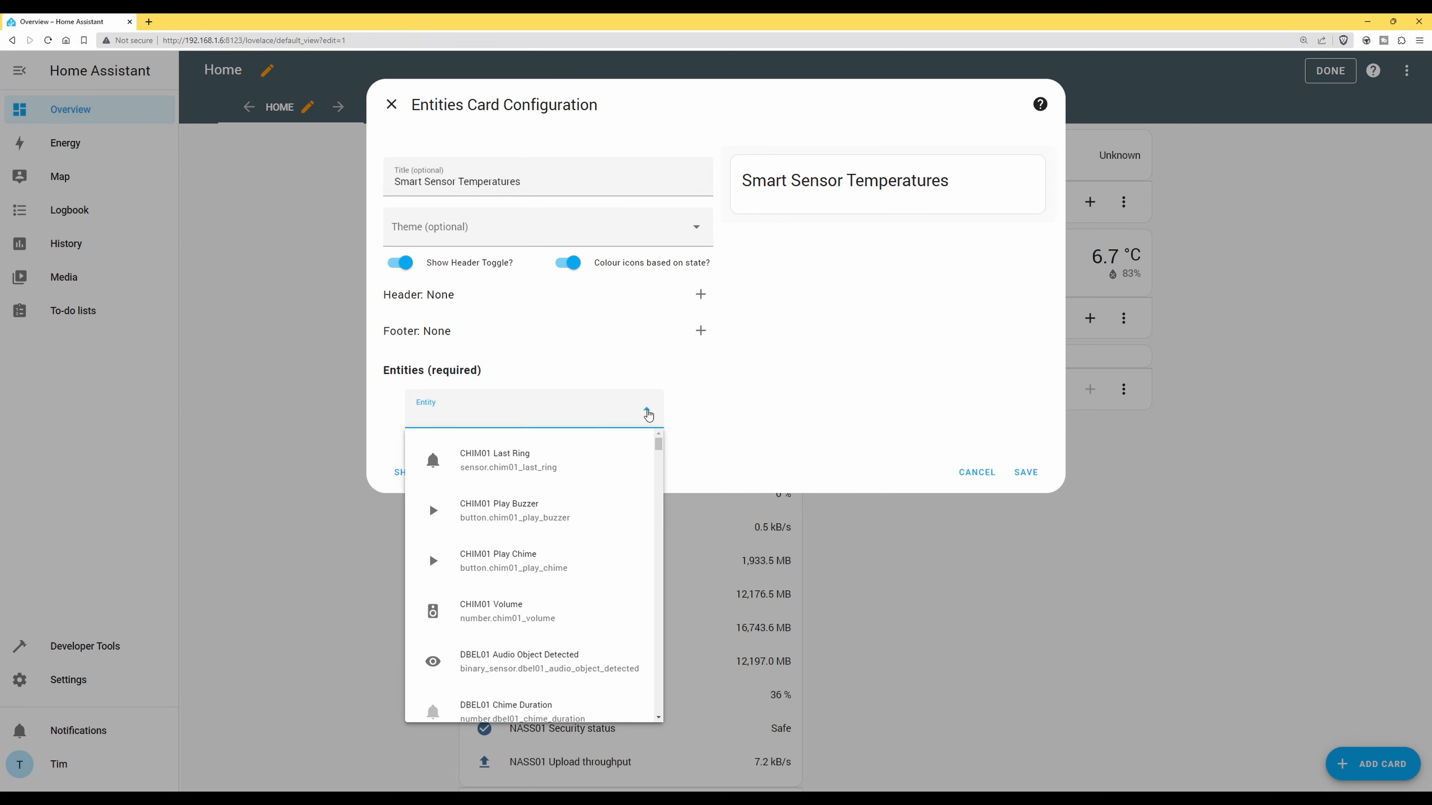
left_click(799, 800)
left_click_drag(658, 445, 649, 655)
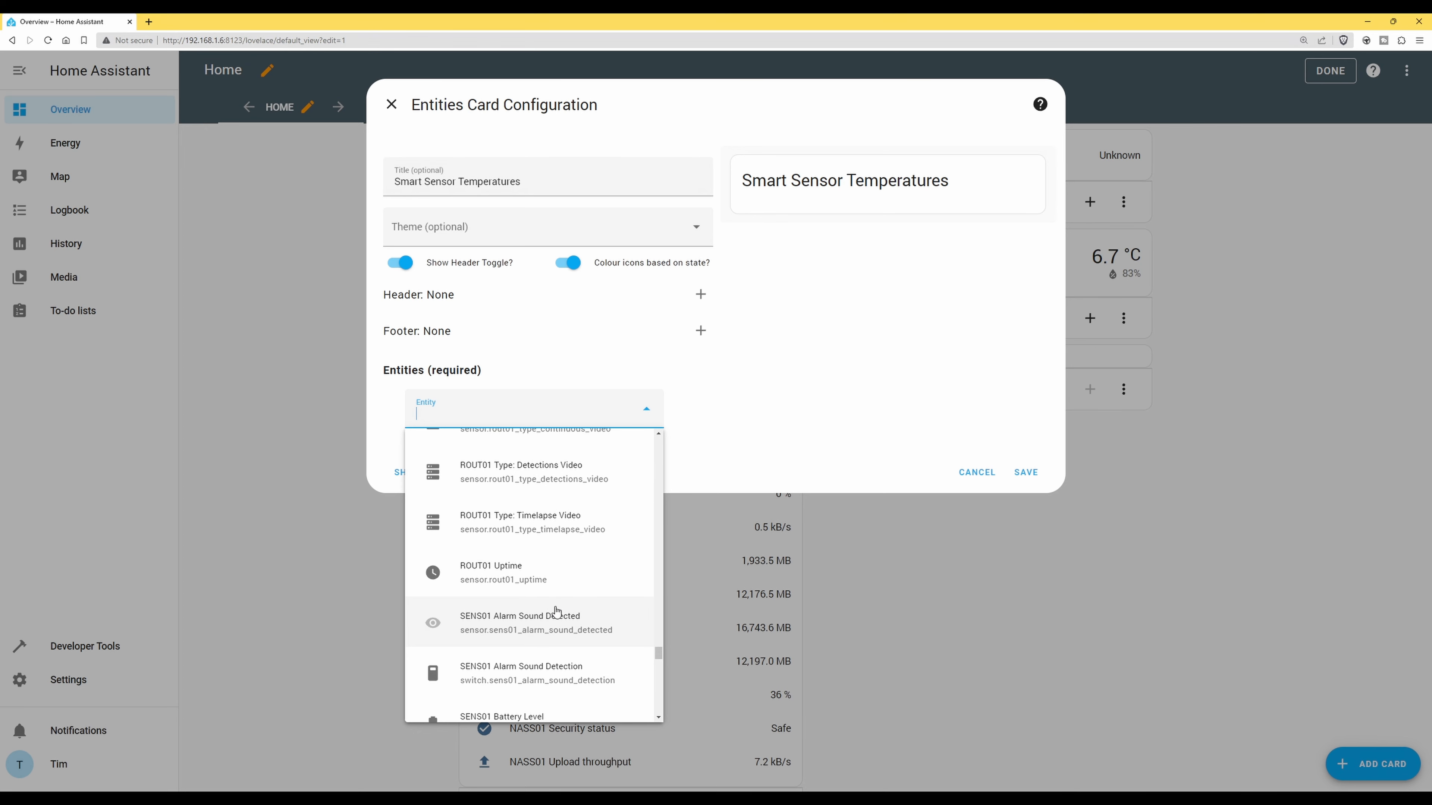
left_click_drag(659, 654, 659, 655)
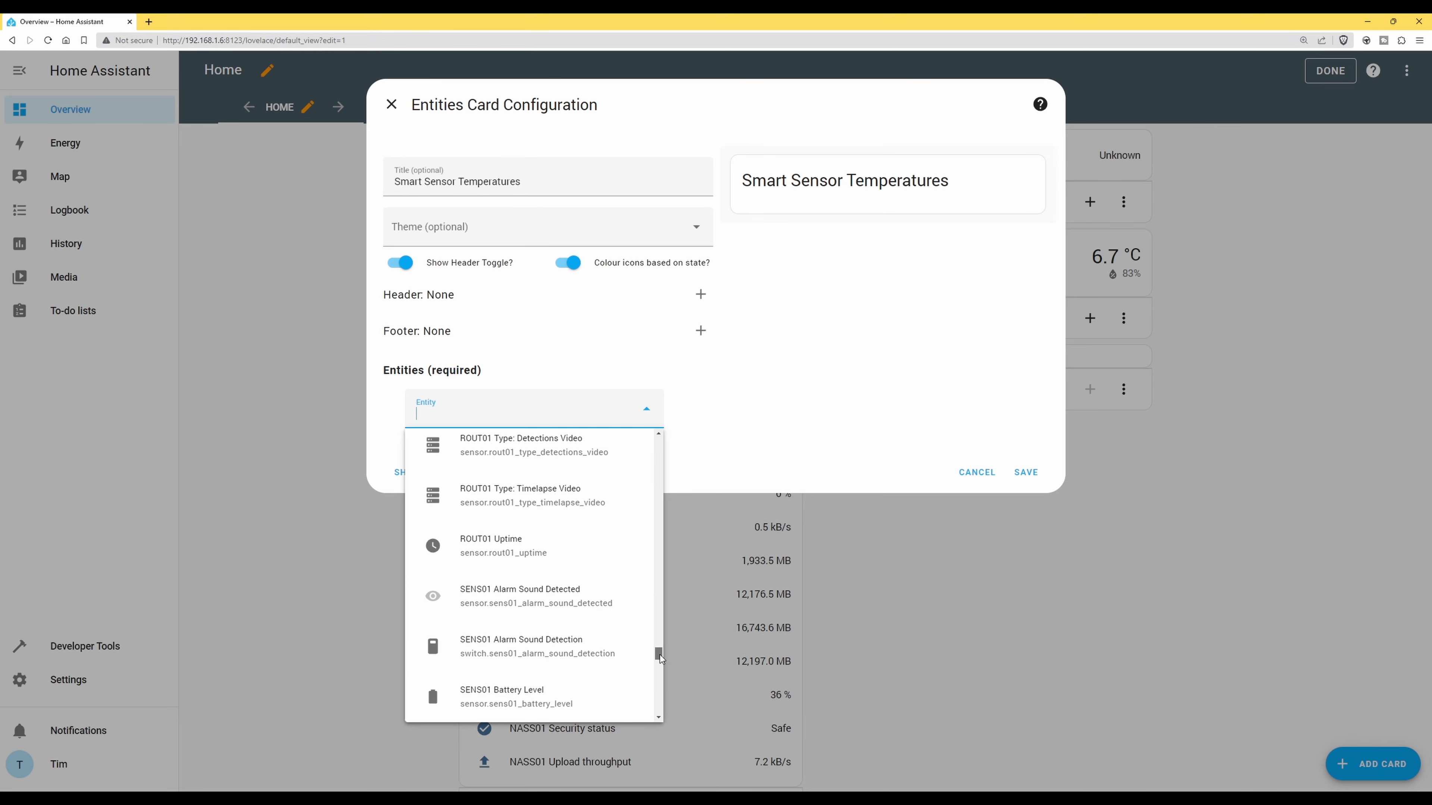
scroll(511, 562, "down", 1)
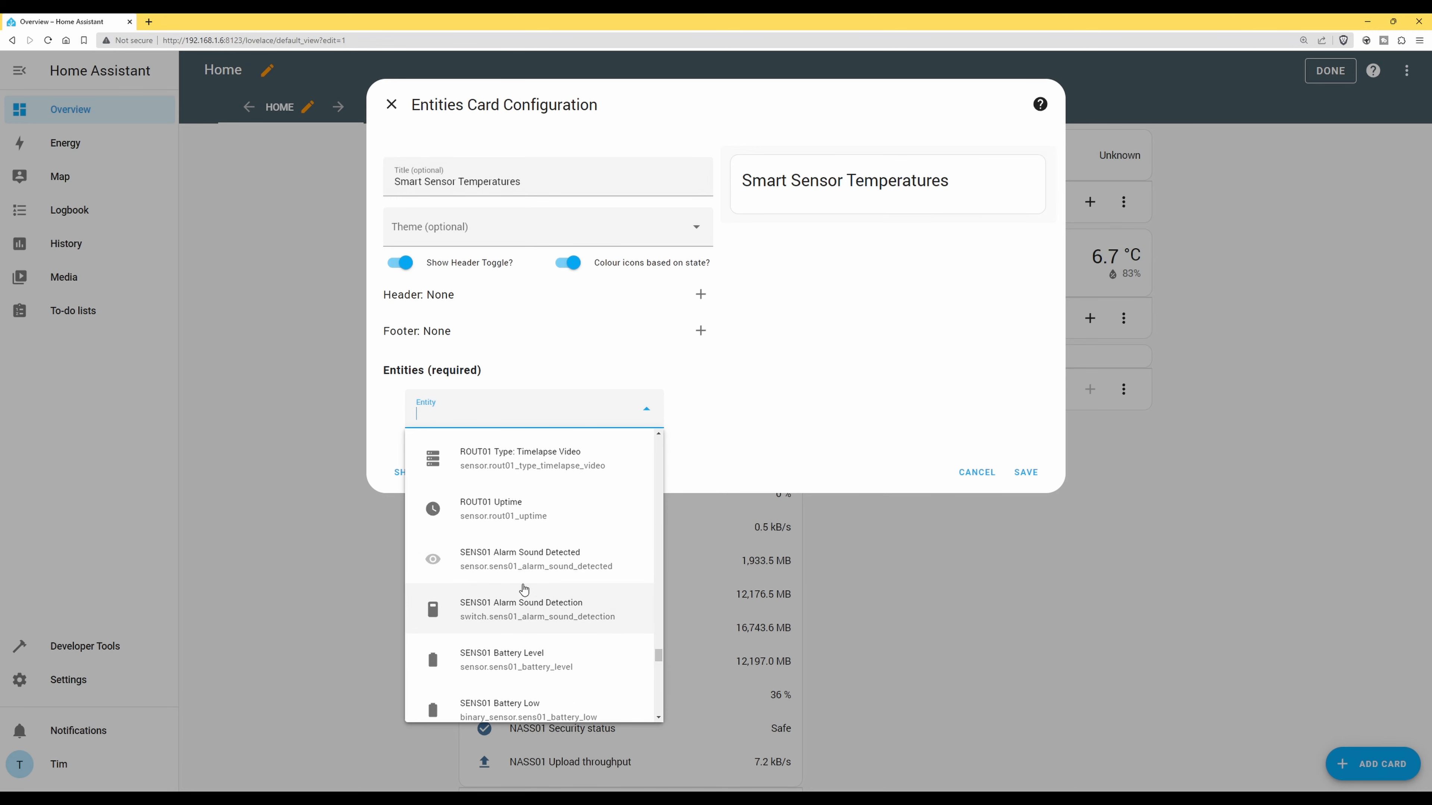
scroll(521, 601, "down", 1)
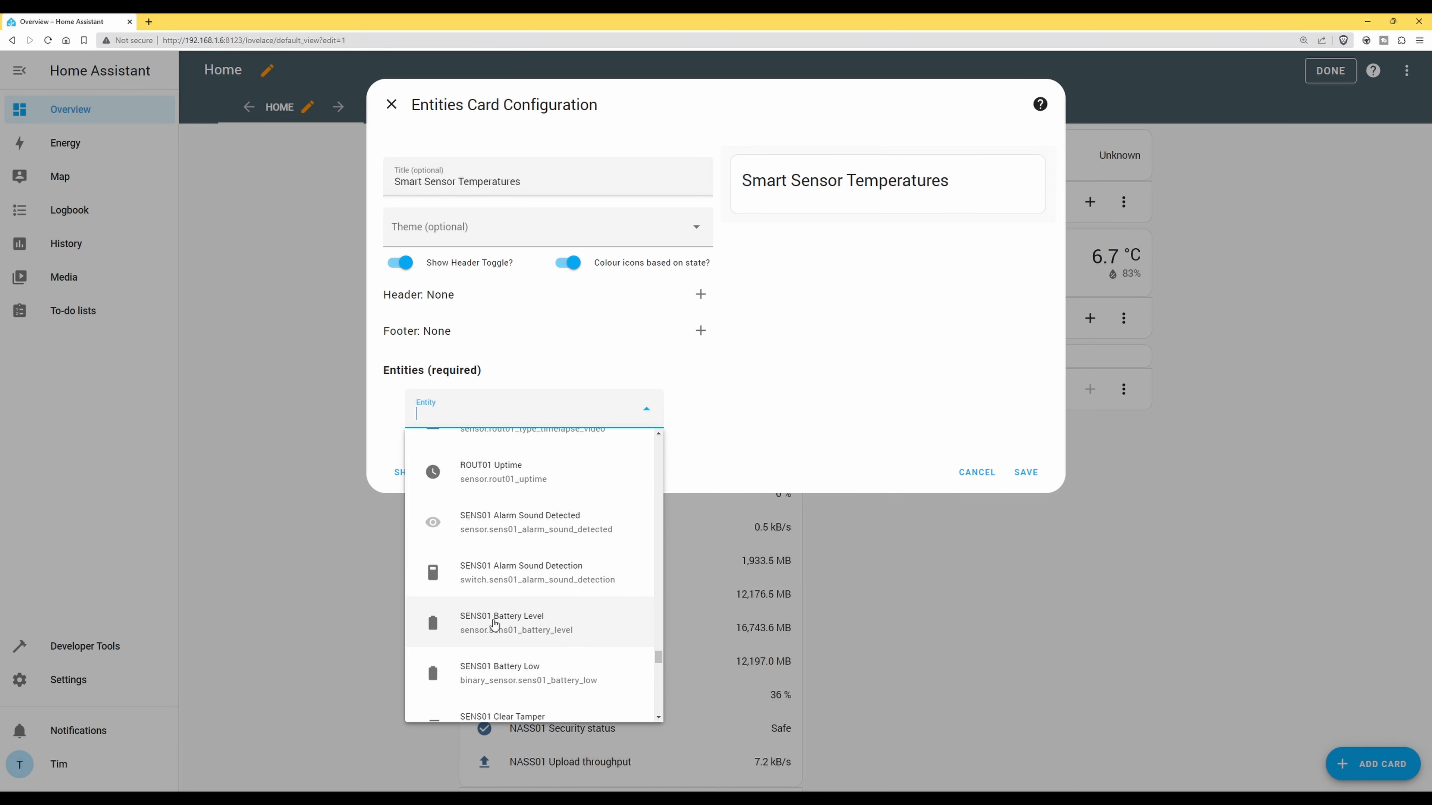
left_click(517, 625)
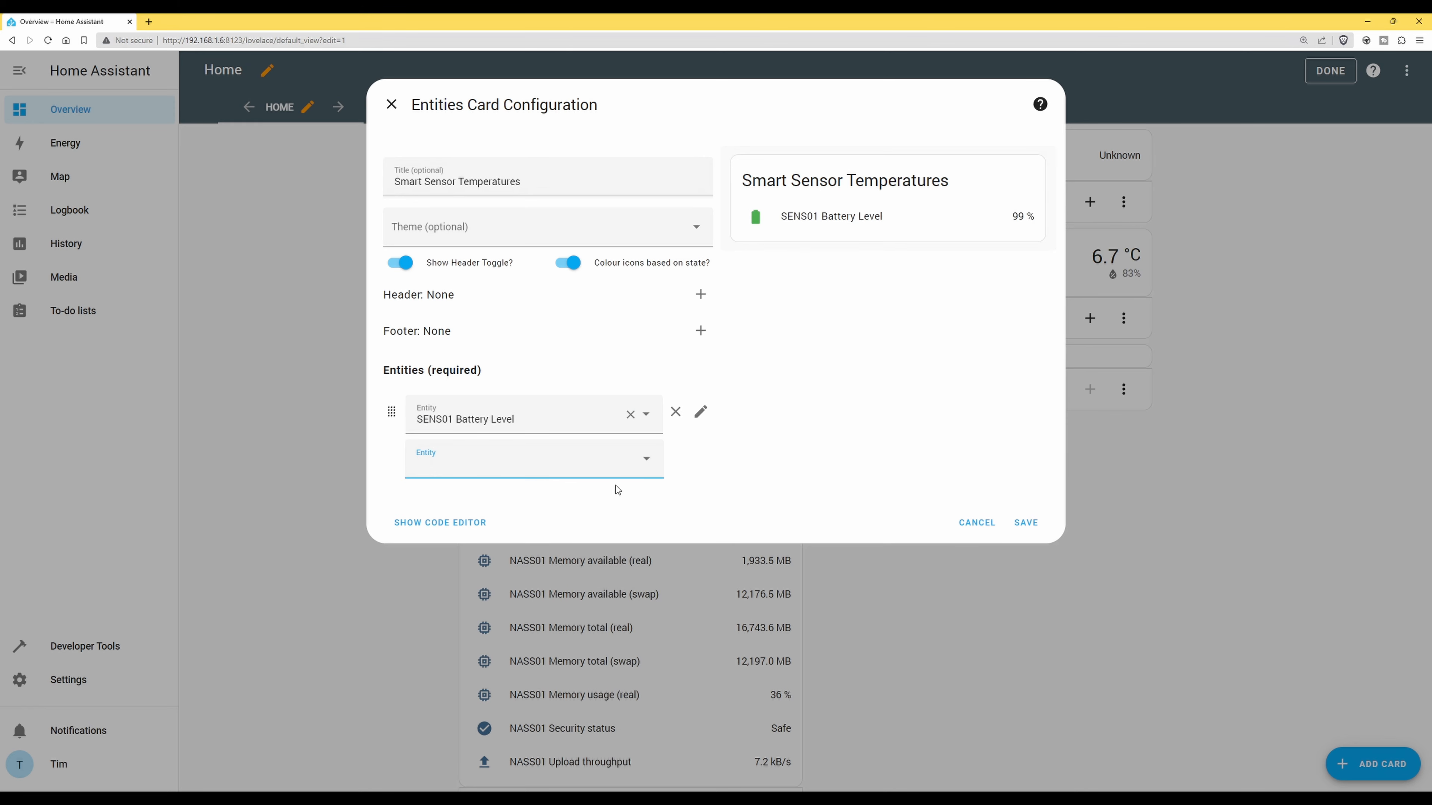
Add SENS01 Temperature as the second entity
left_click(645, 460)
scroll(663, 689, "down", 4)
scroll(569, 677, "down", 8)
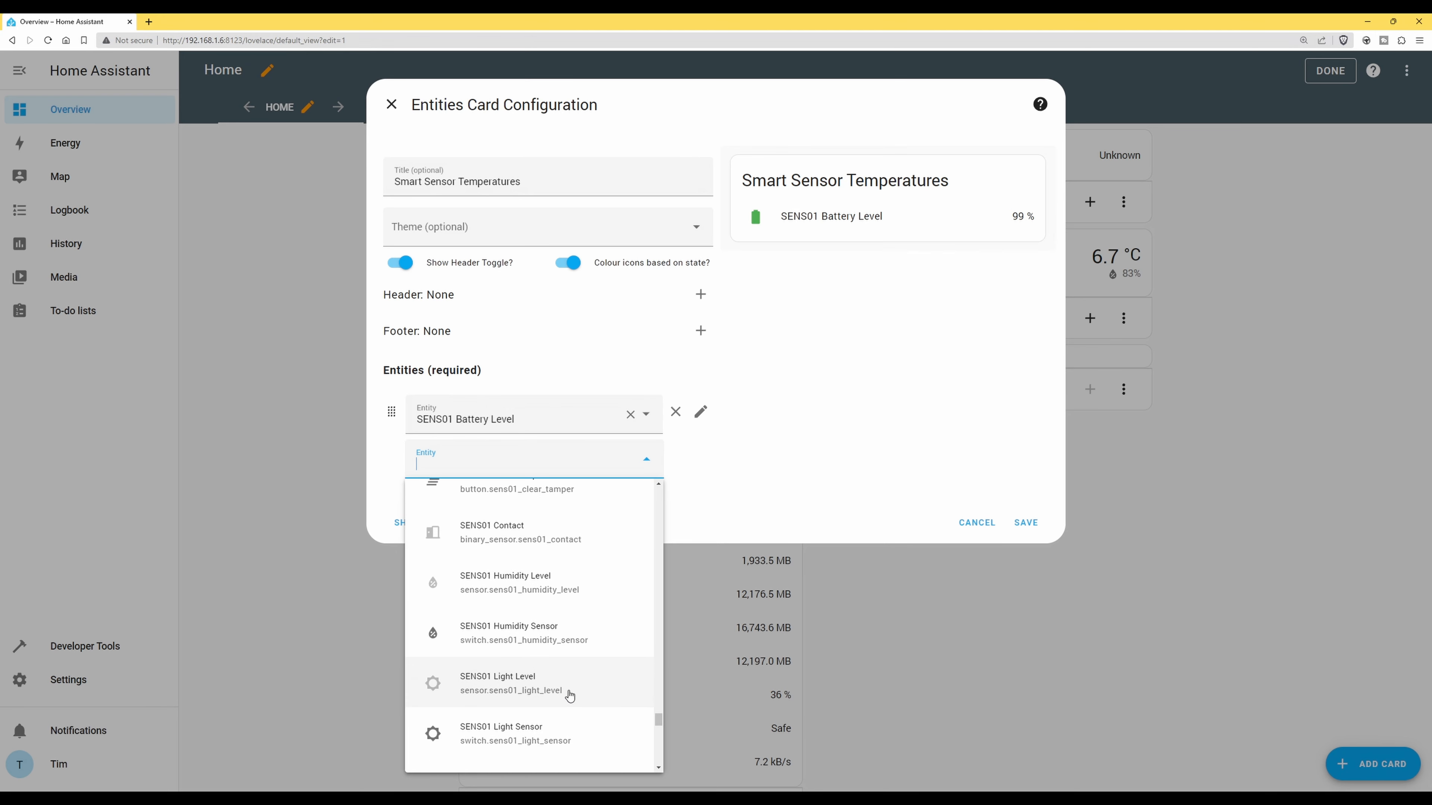
scroll(570, 696, "down", 3)
scroll(569, 696, "down", 2)
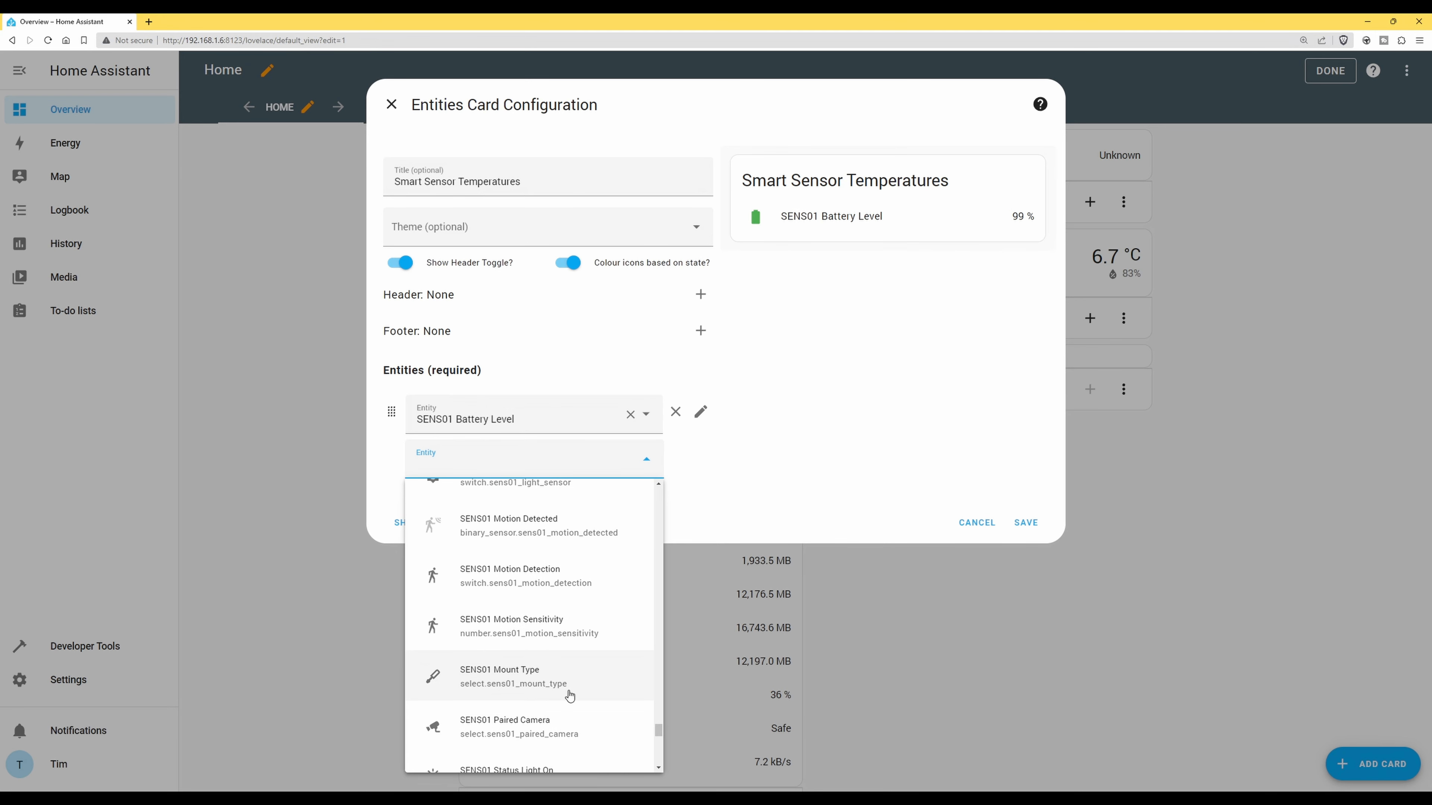
scroll(569, 696, "down", 4)
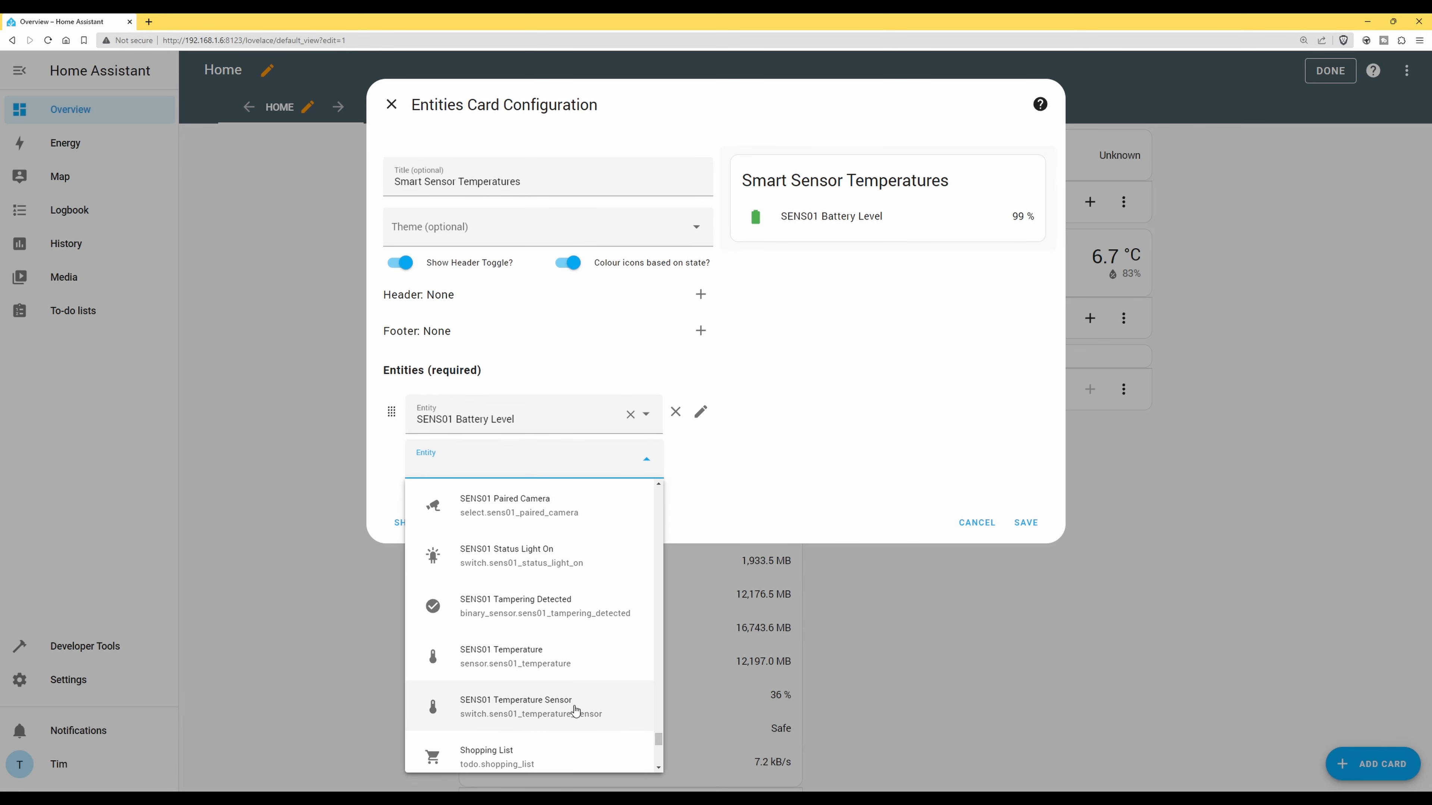
left_click(526, 654)
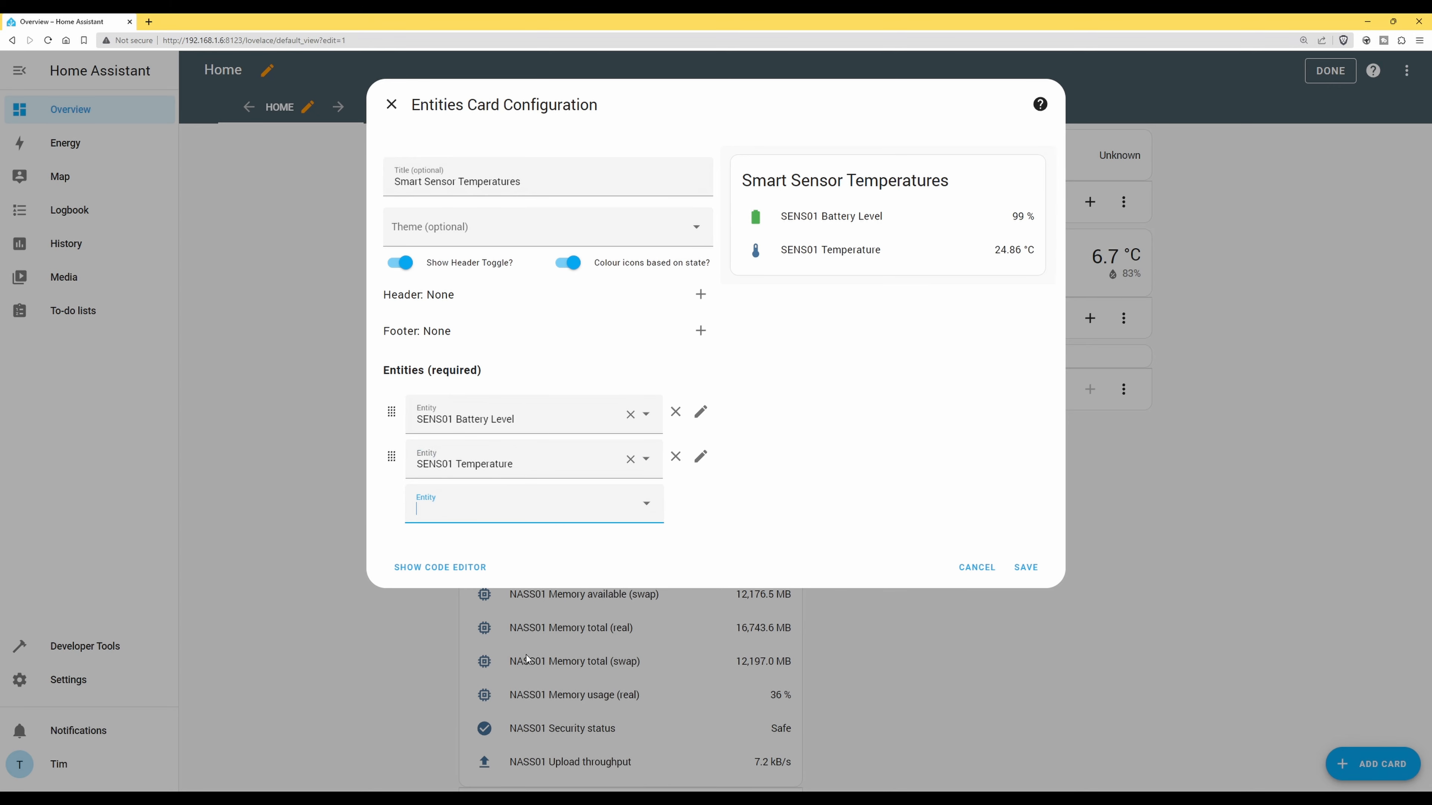
Add SENS01 Temperature Sensor and test its toggle off and on in the preview
left_click(647, 505)
scroll(660, 548, "down", 1)
scroll(659, 548, "down", 15)
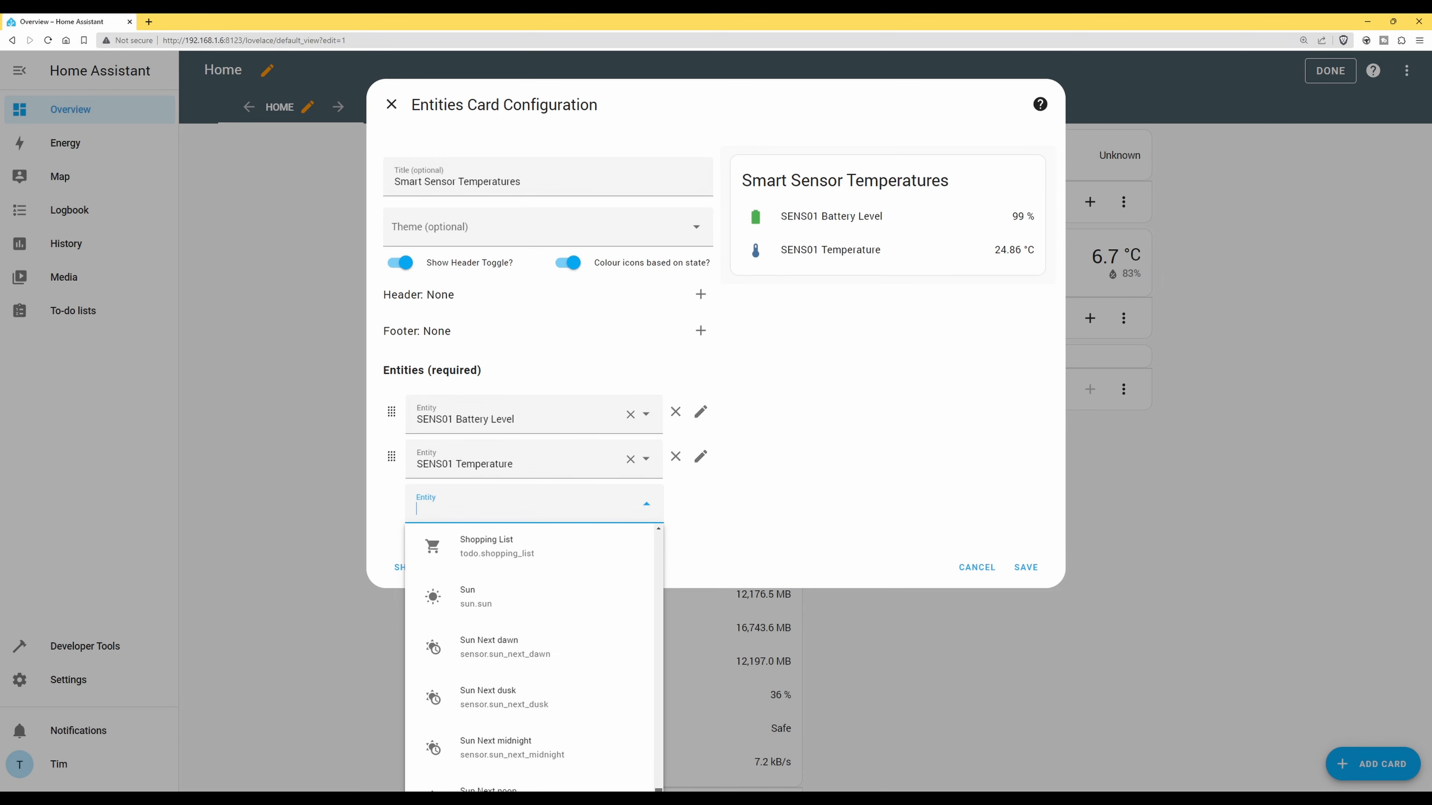
scroll(539, 608, "up", 5)
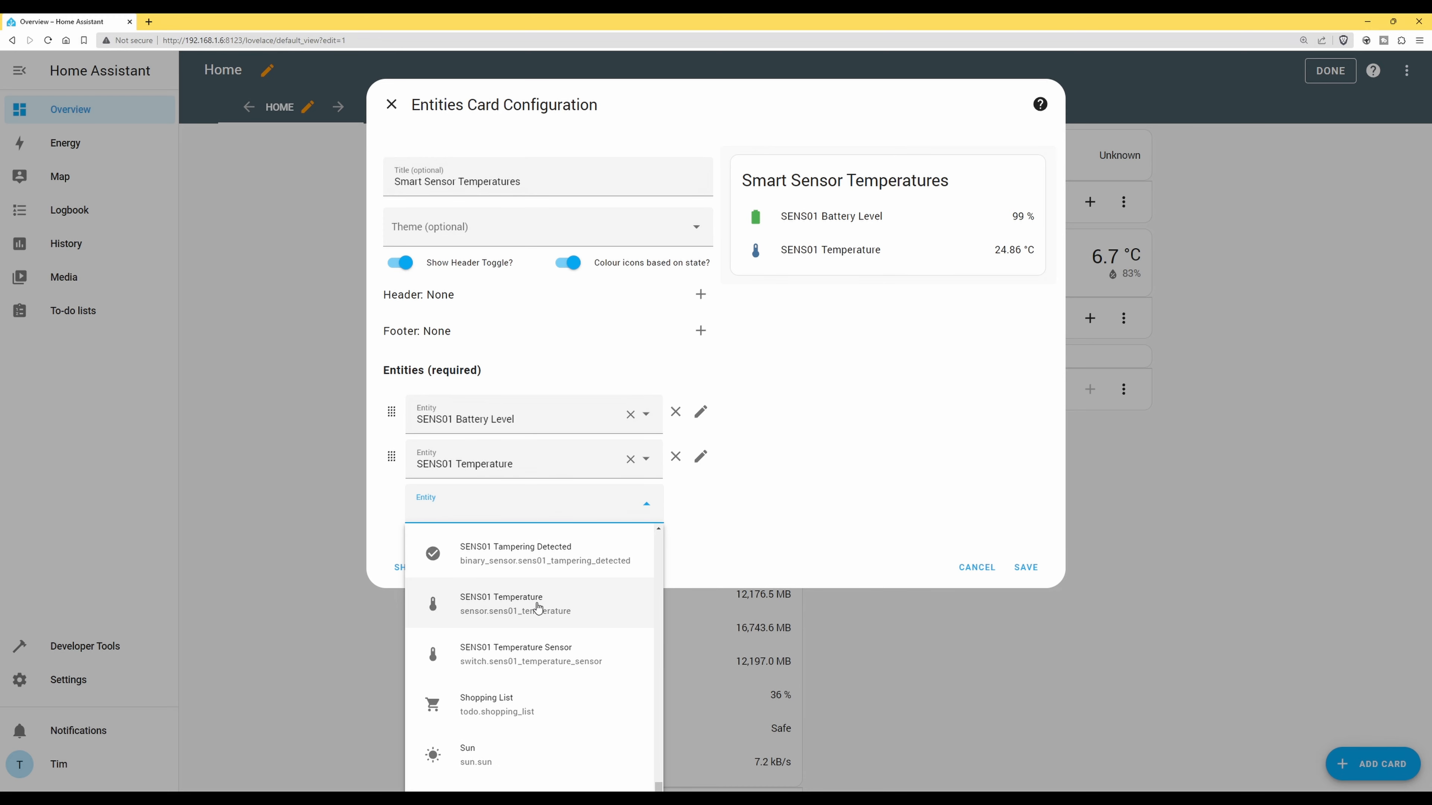
left_click(528, 649)
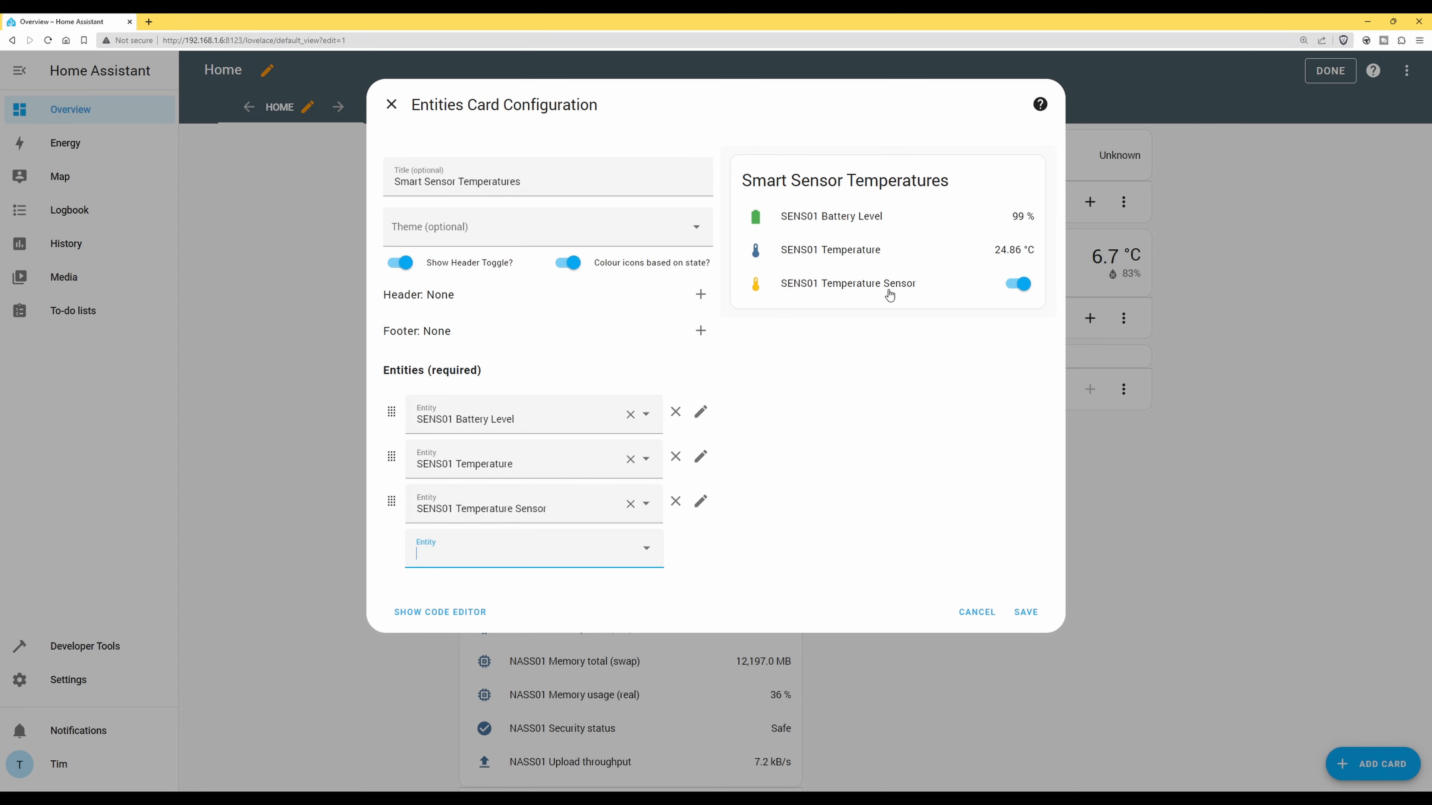
left_click(1015, 289)
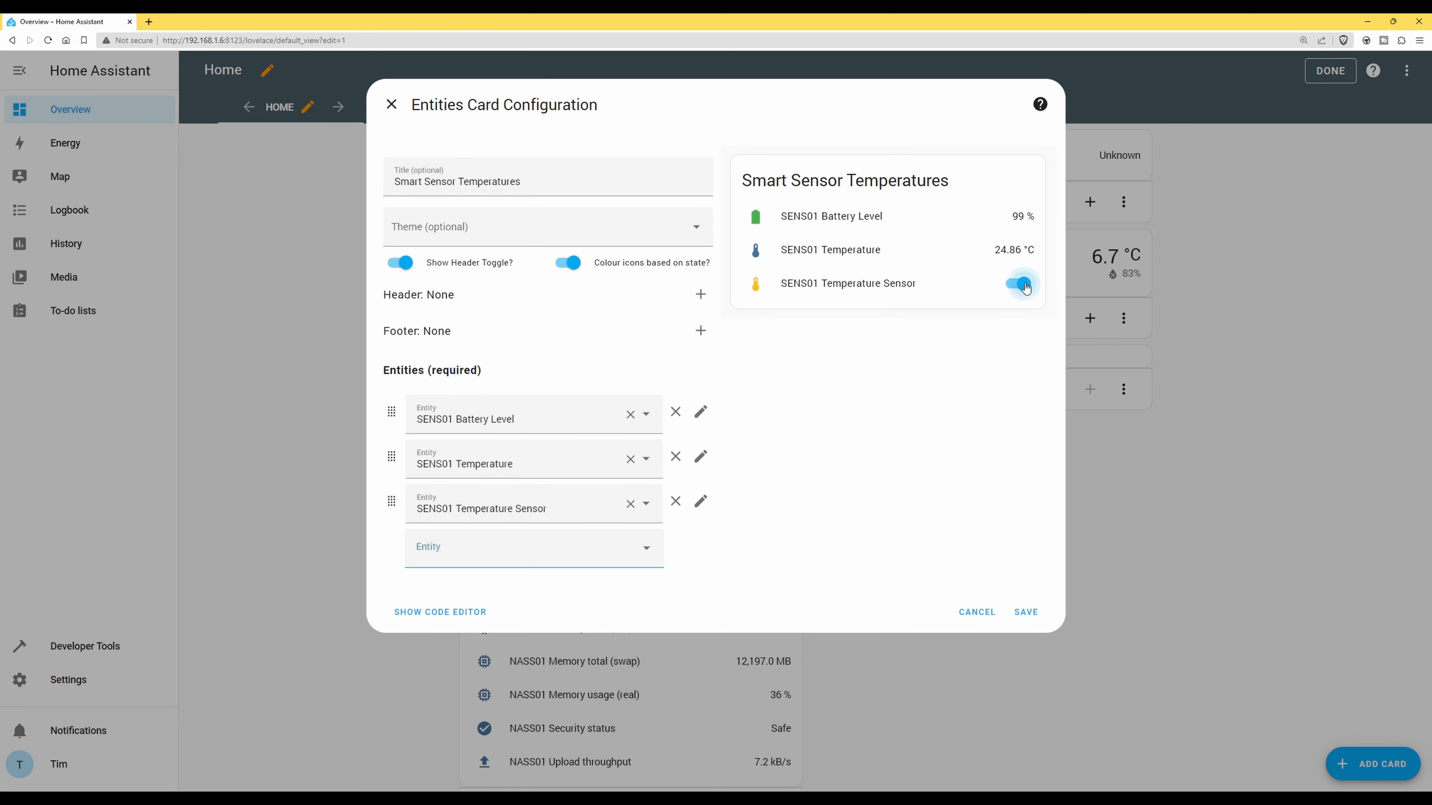
left_click(1009, 290)
Save the Smart Sensor Temperatures card and exit dashboard edit mode with DONE
left_click(1025, 615)
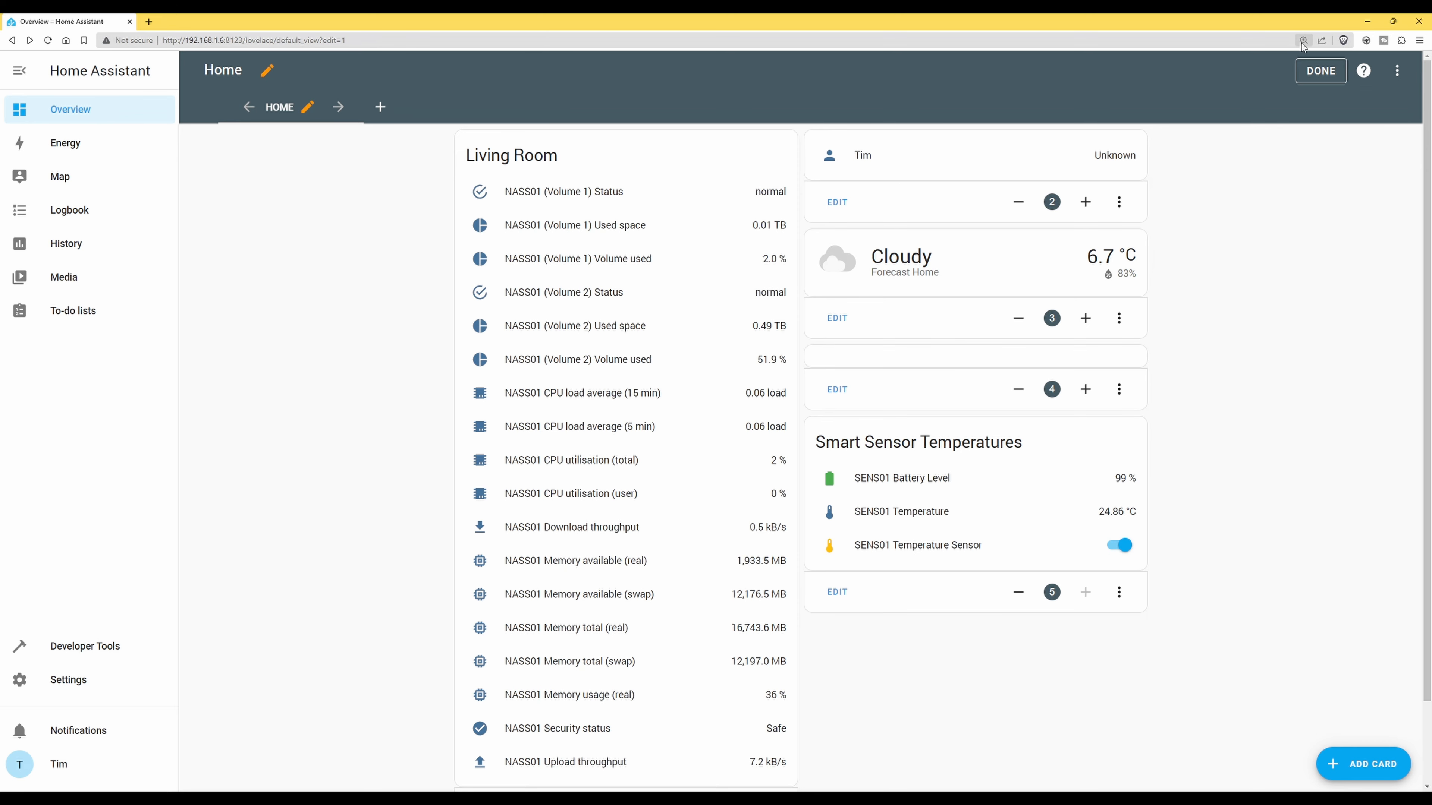
left_click(1322, 70)
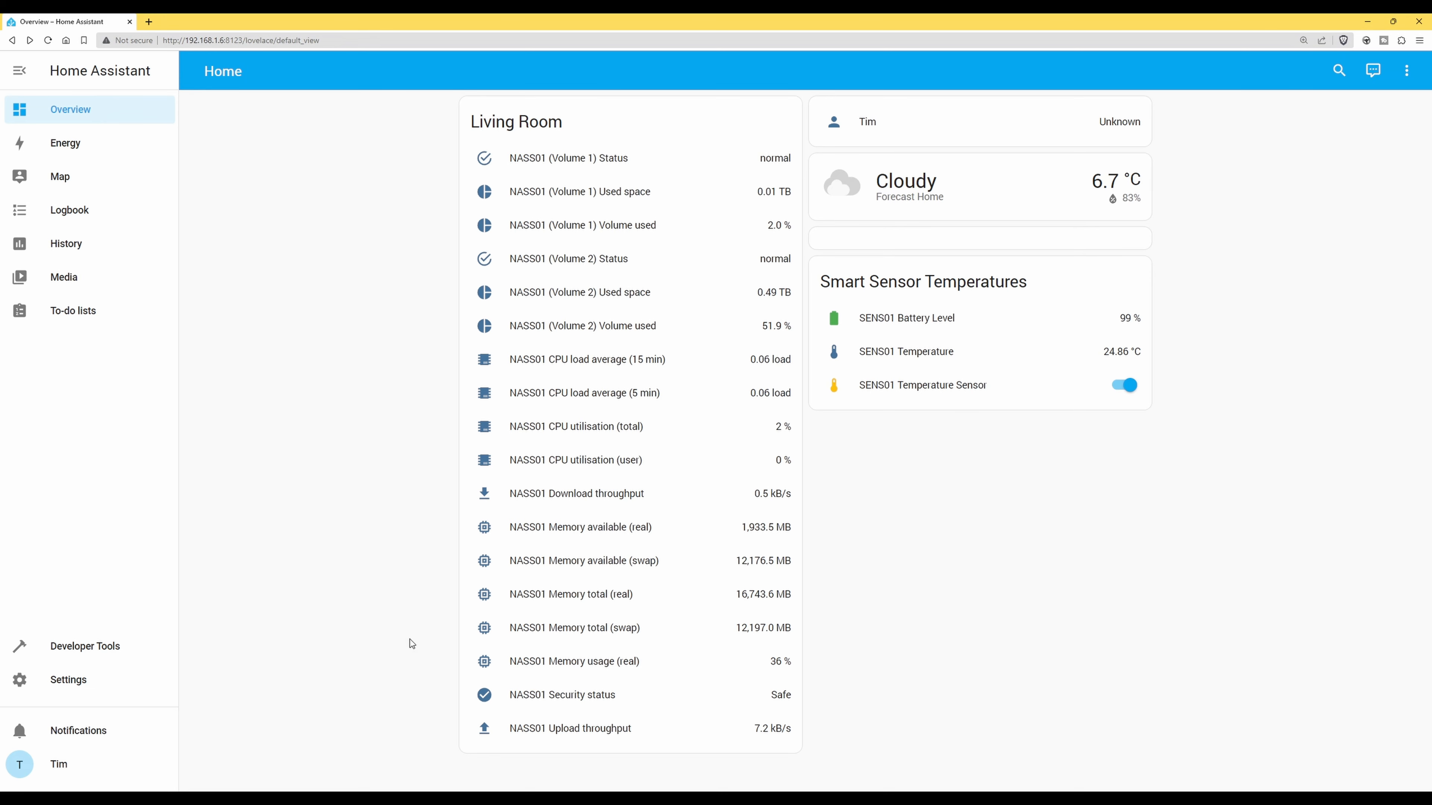
Create a new automation from scratch under Settings > Automations & Scenes
left_click(73, 682)
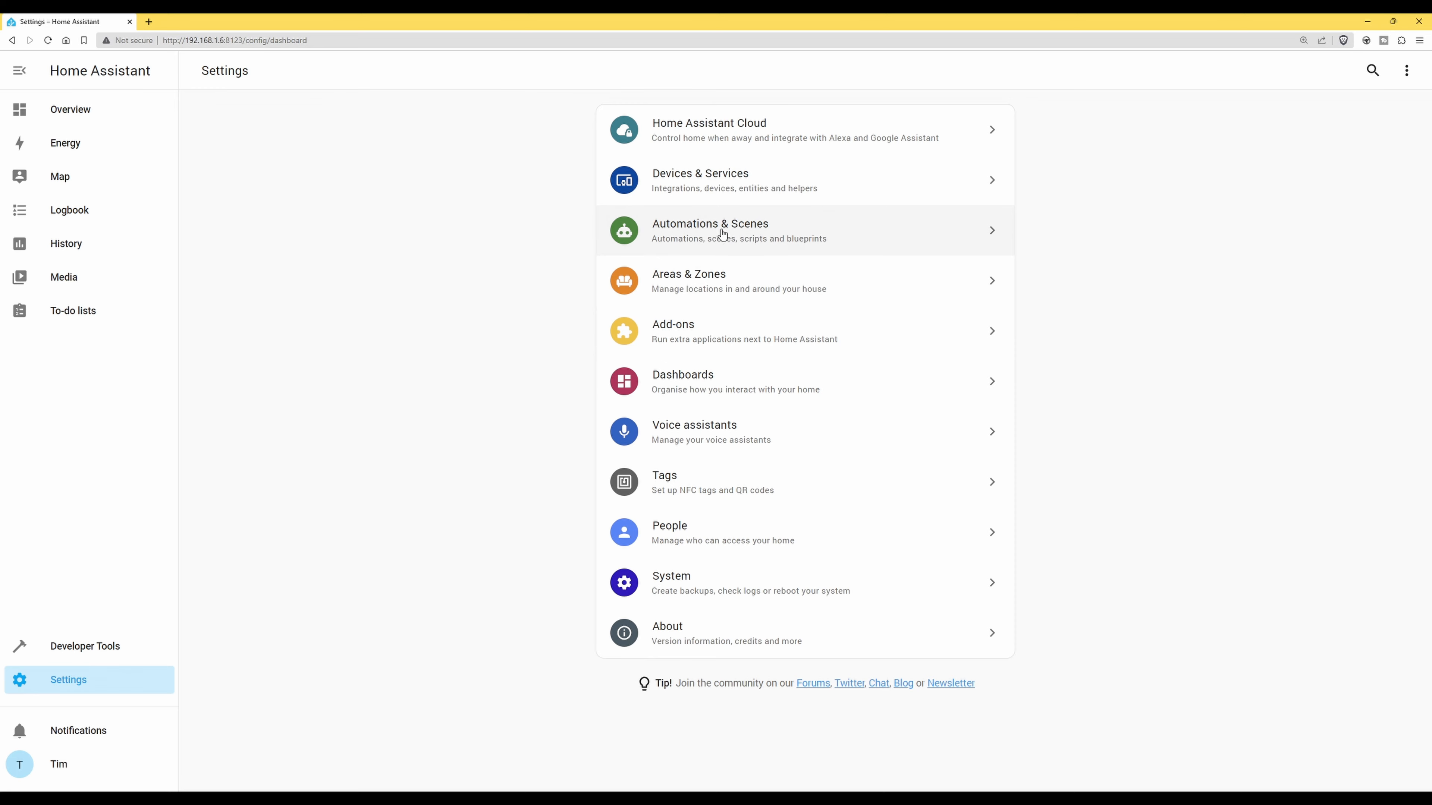
left_click(744, 234)
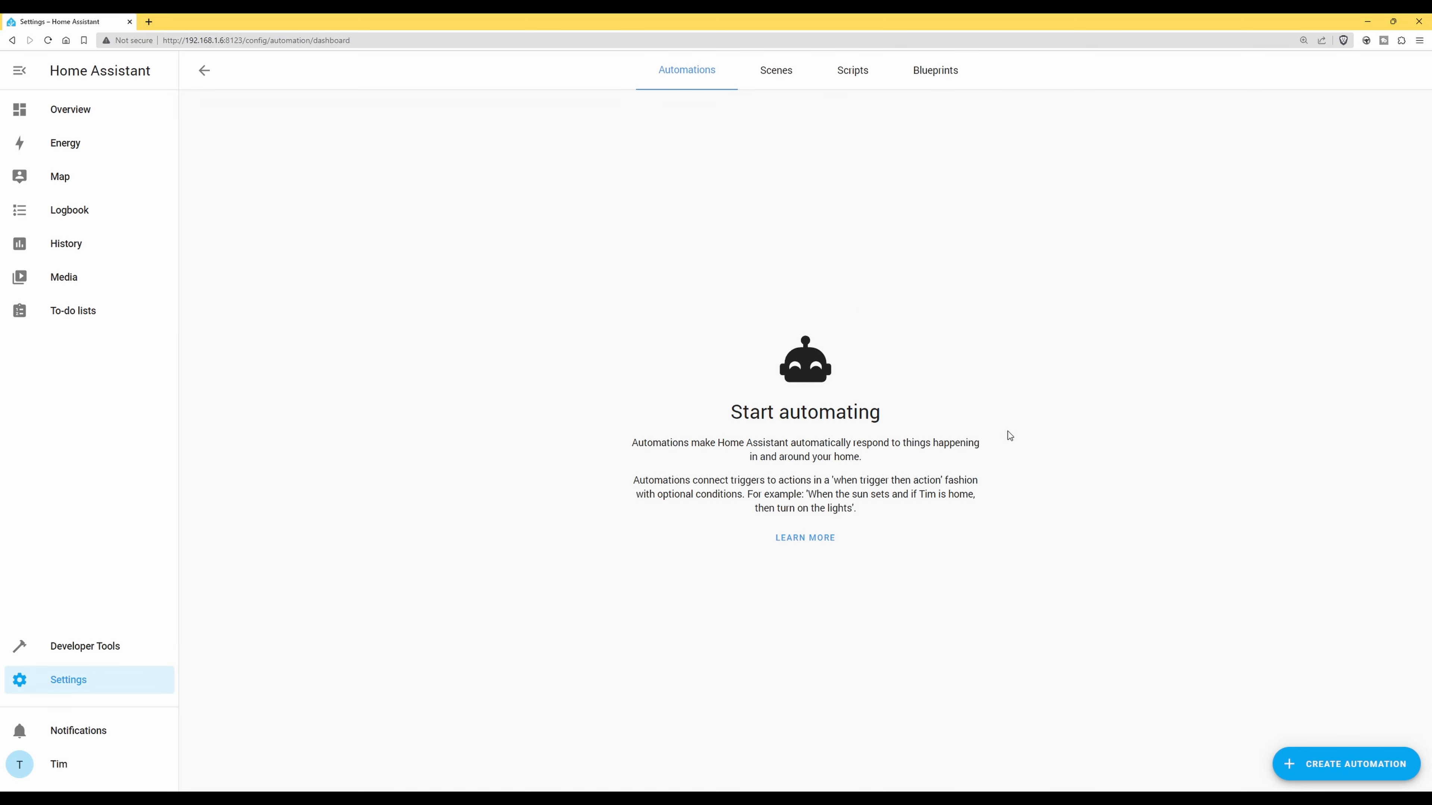
left_click(1343, 771)
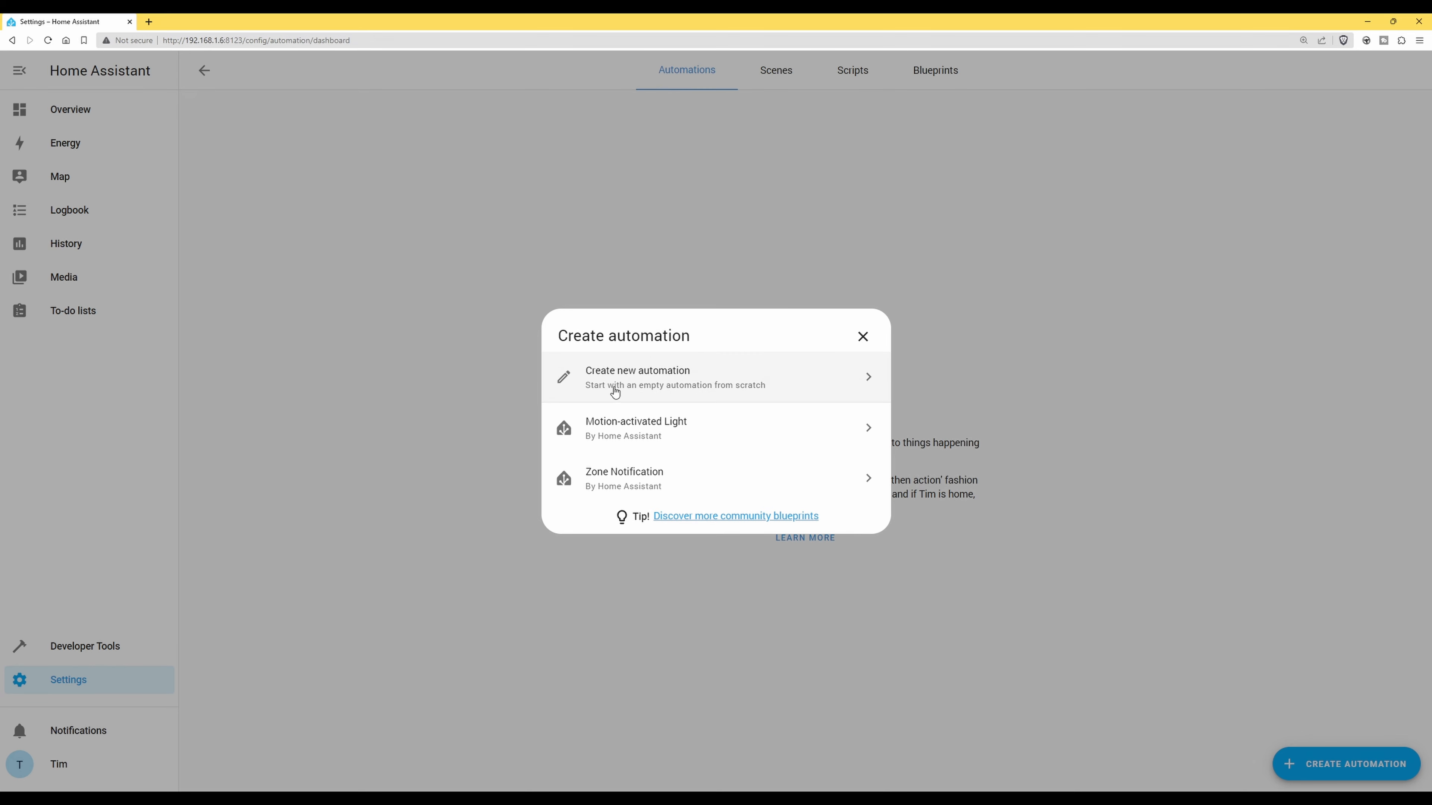
left_click(645, 385)
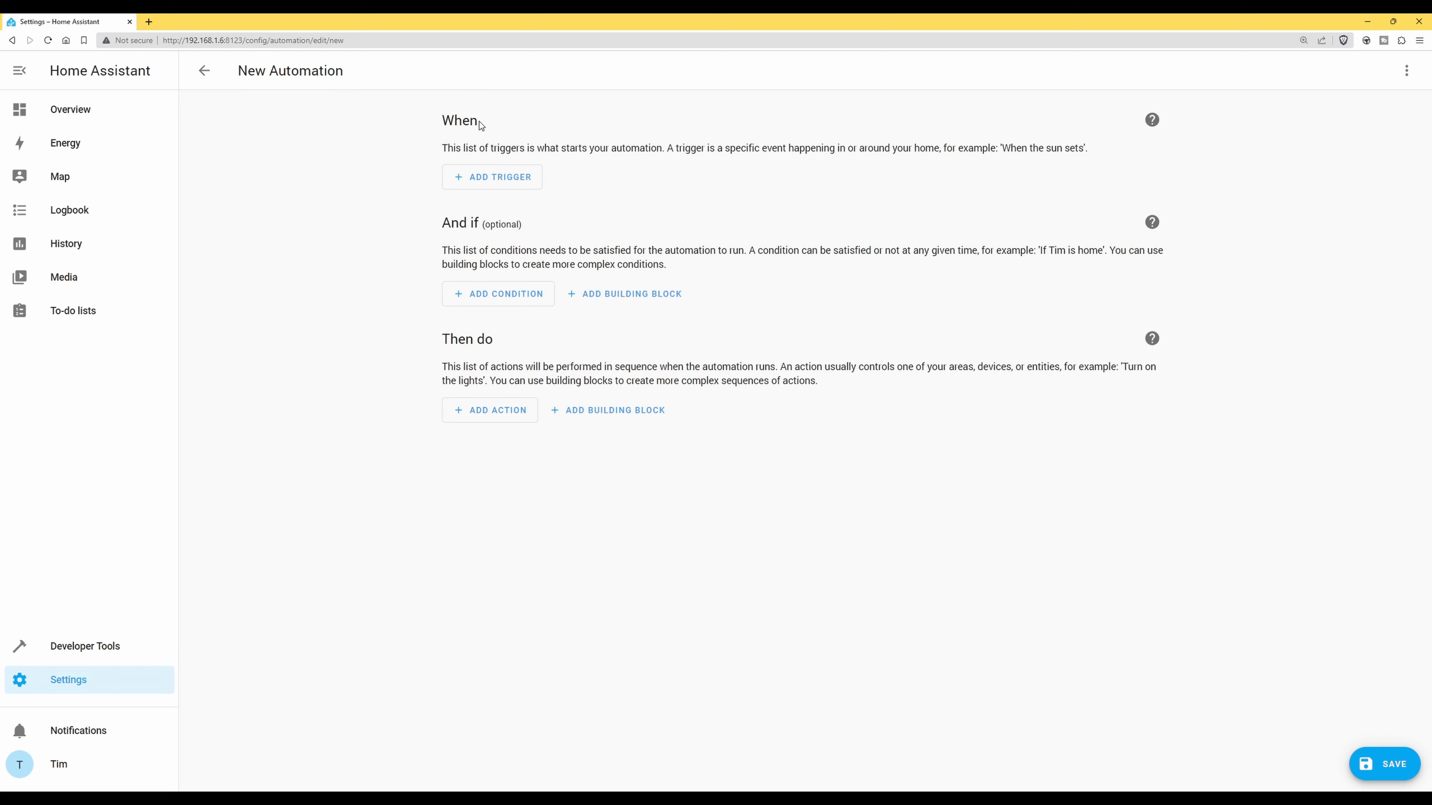
Add a Device trigger to the automation's When section and browse the device list
left_click(492, 179)
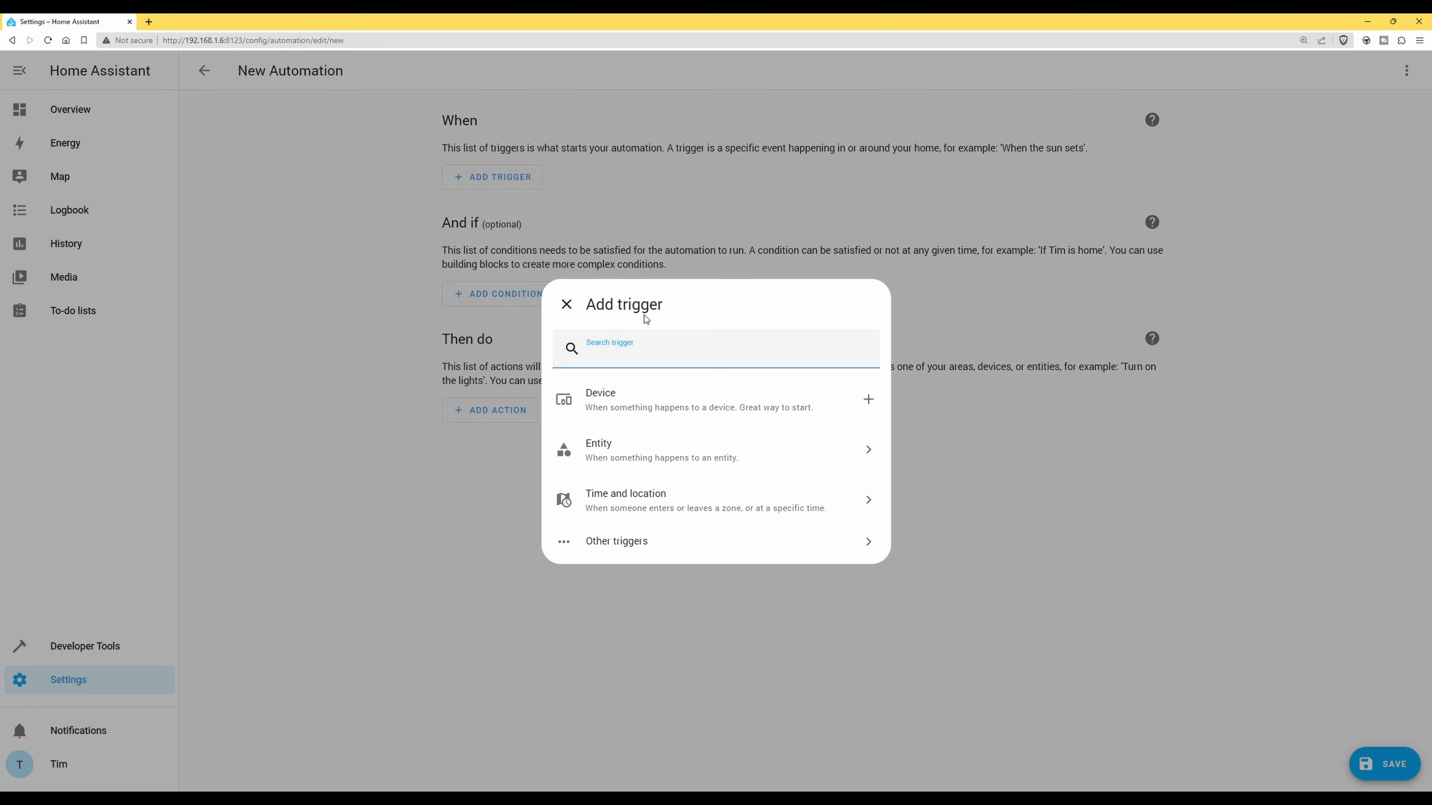
left_click(622, 409)
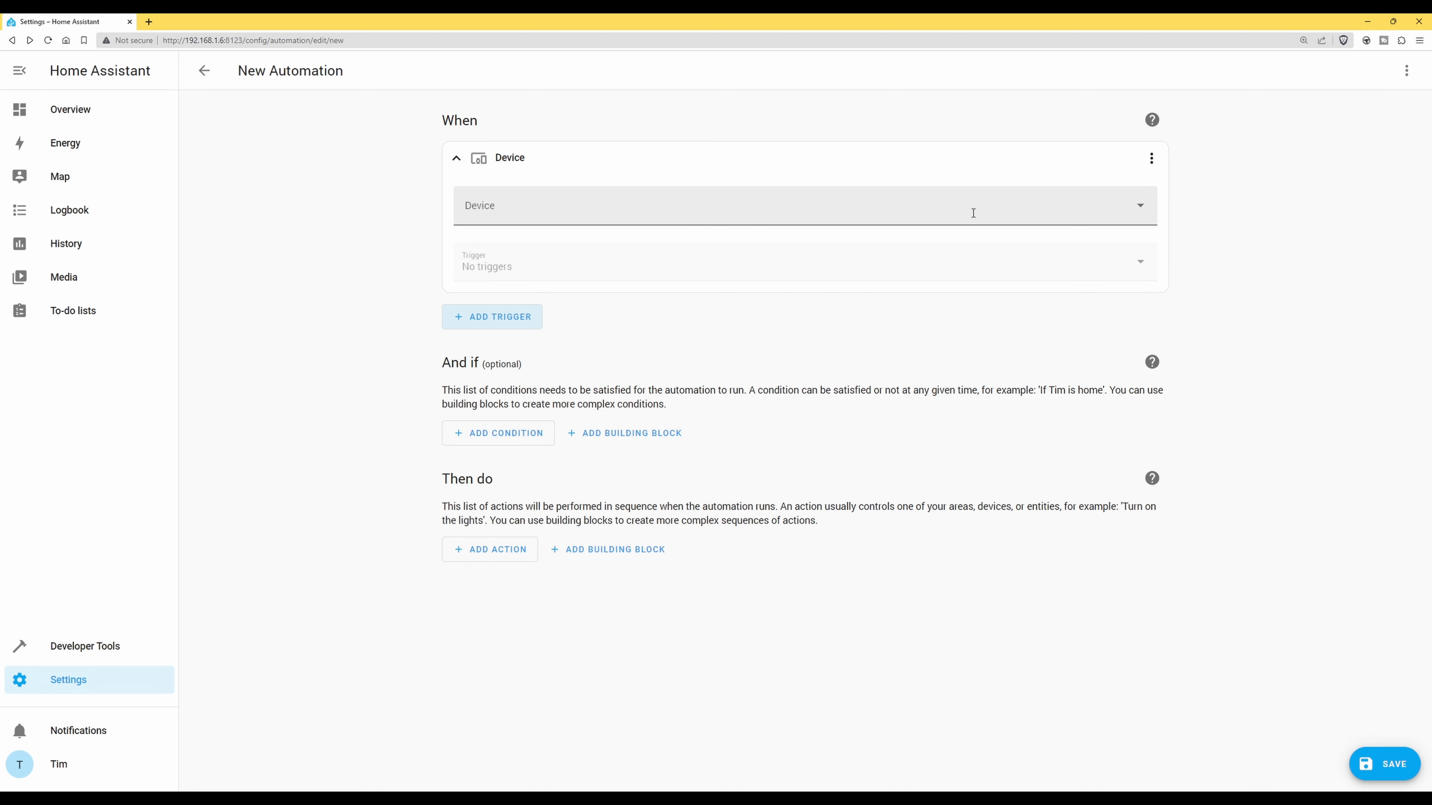
left_click(1140, 210)
left_click_drag(1152, 248, 1151, 460)
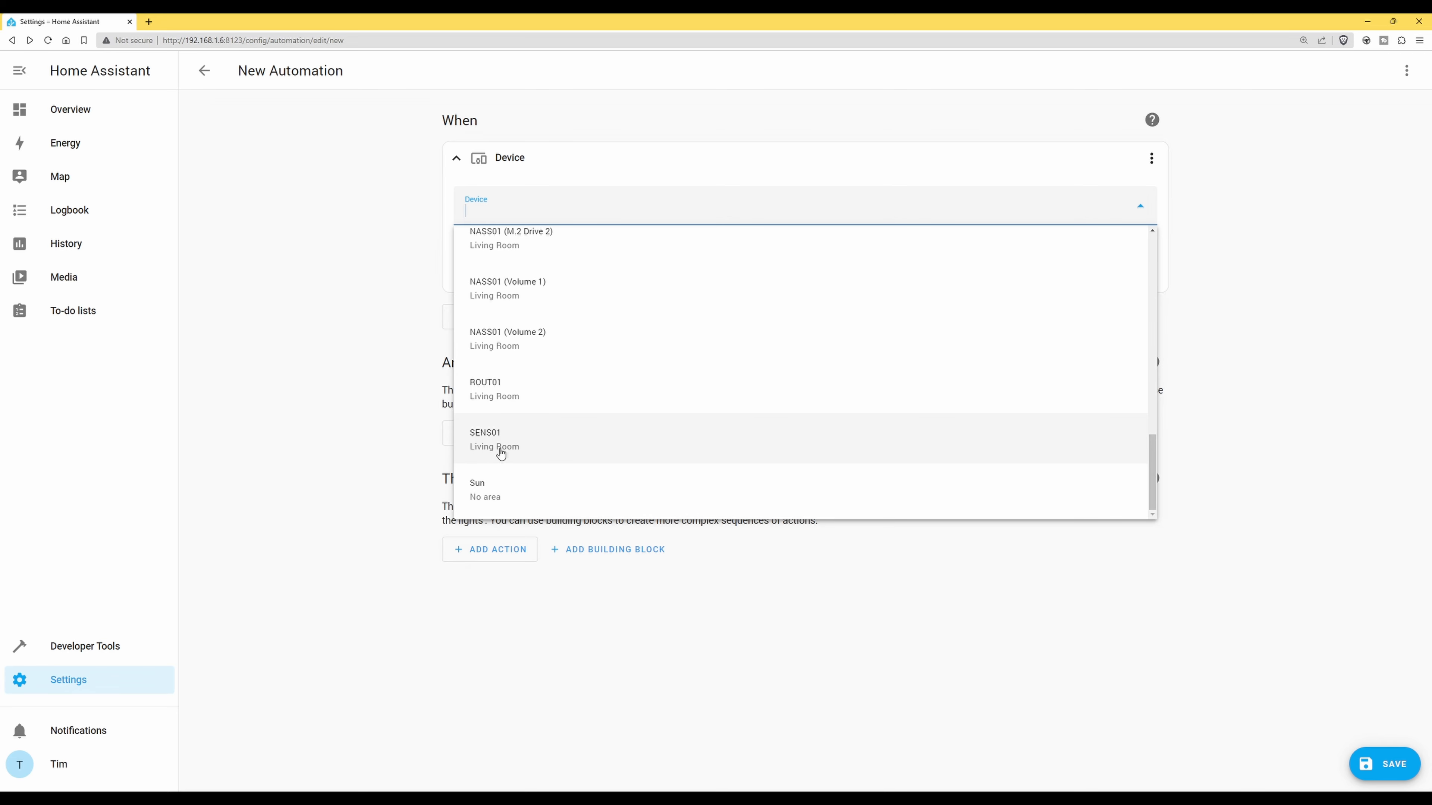
Trigger on SENS01 temperature changes, firing above 24 °C and below 20 °C
left_click(485, 446)
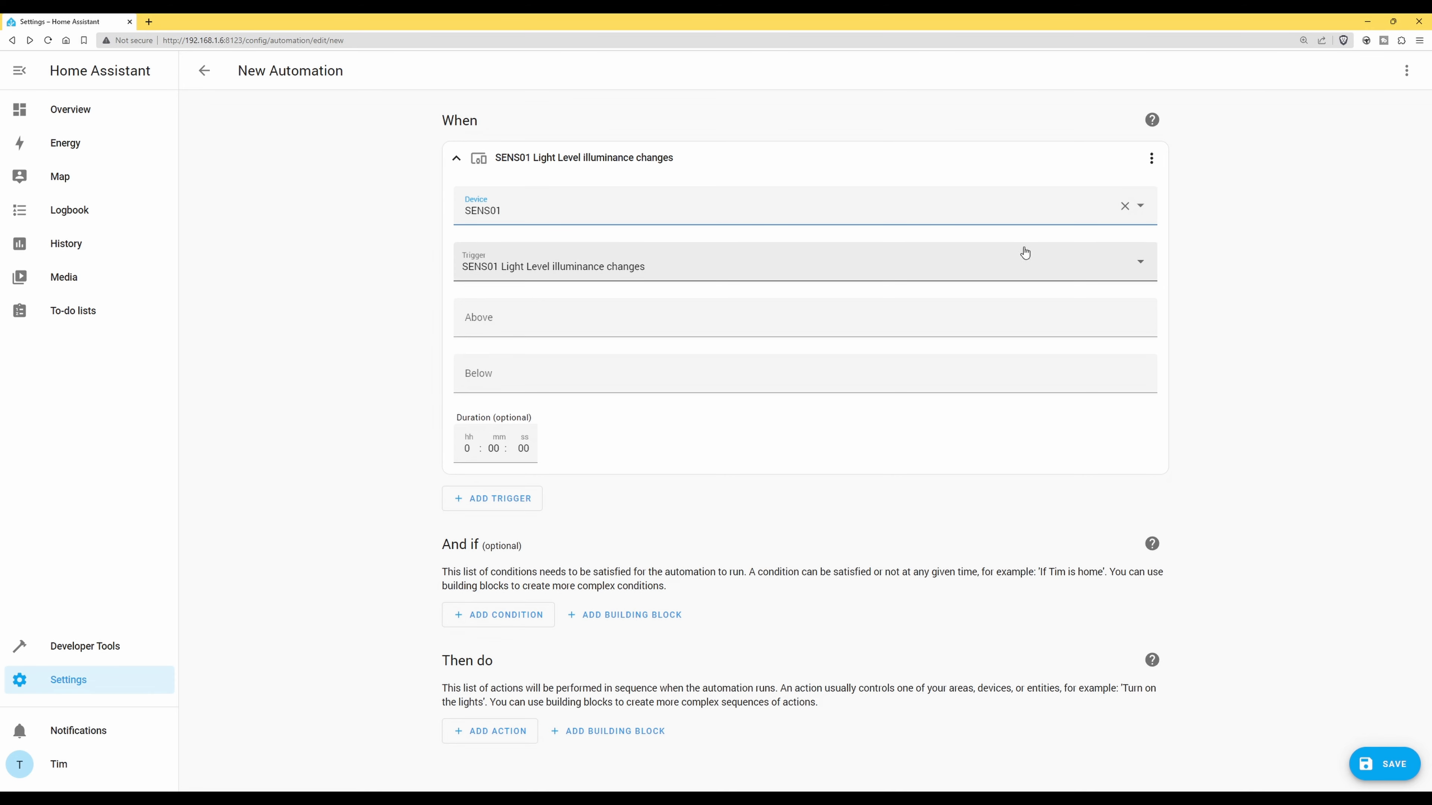
left_click(1141, 267)
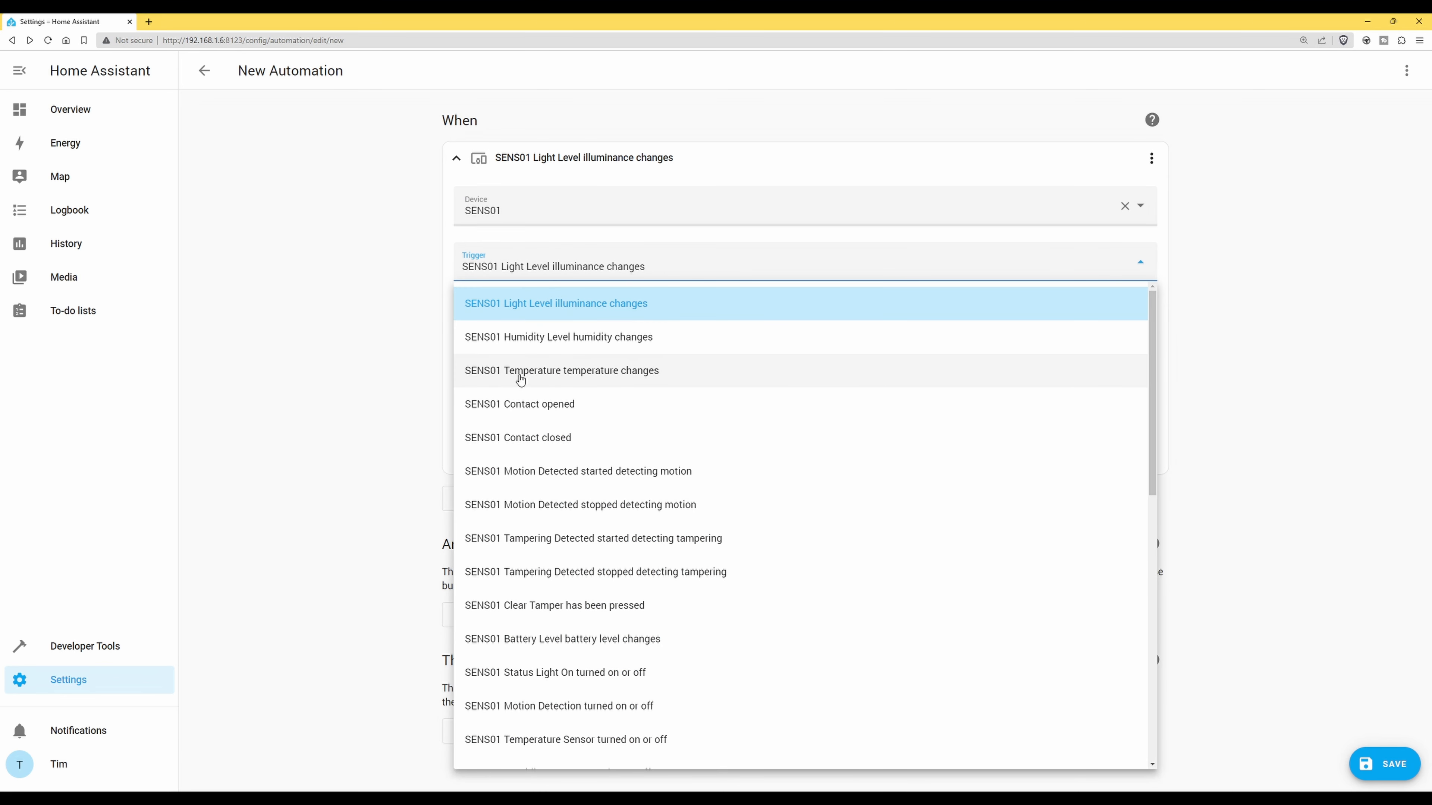
left_click(629, 376)
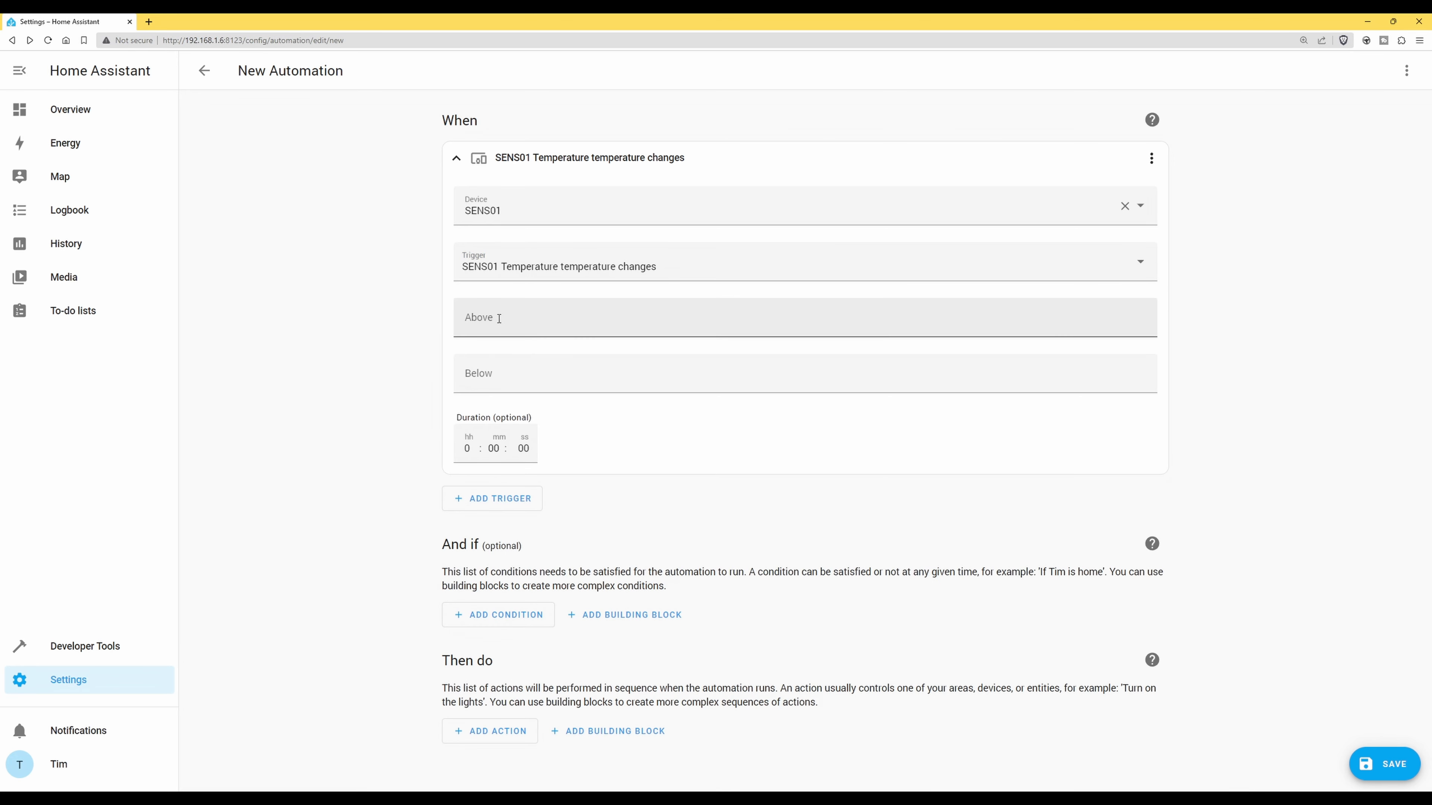
left_click(805, 317)
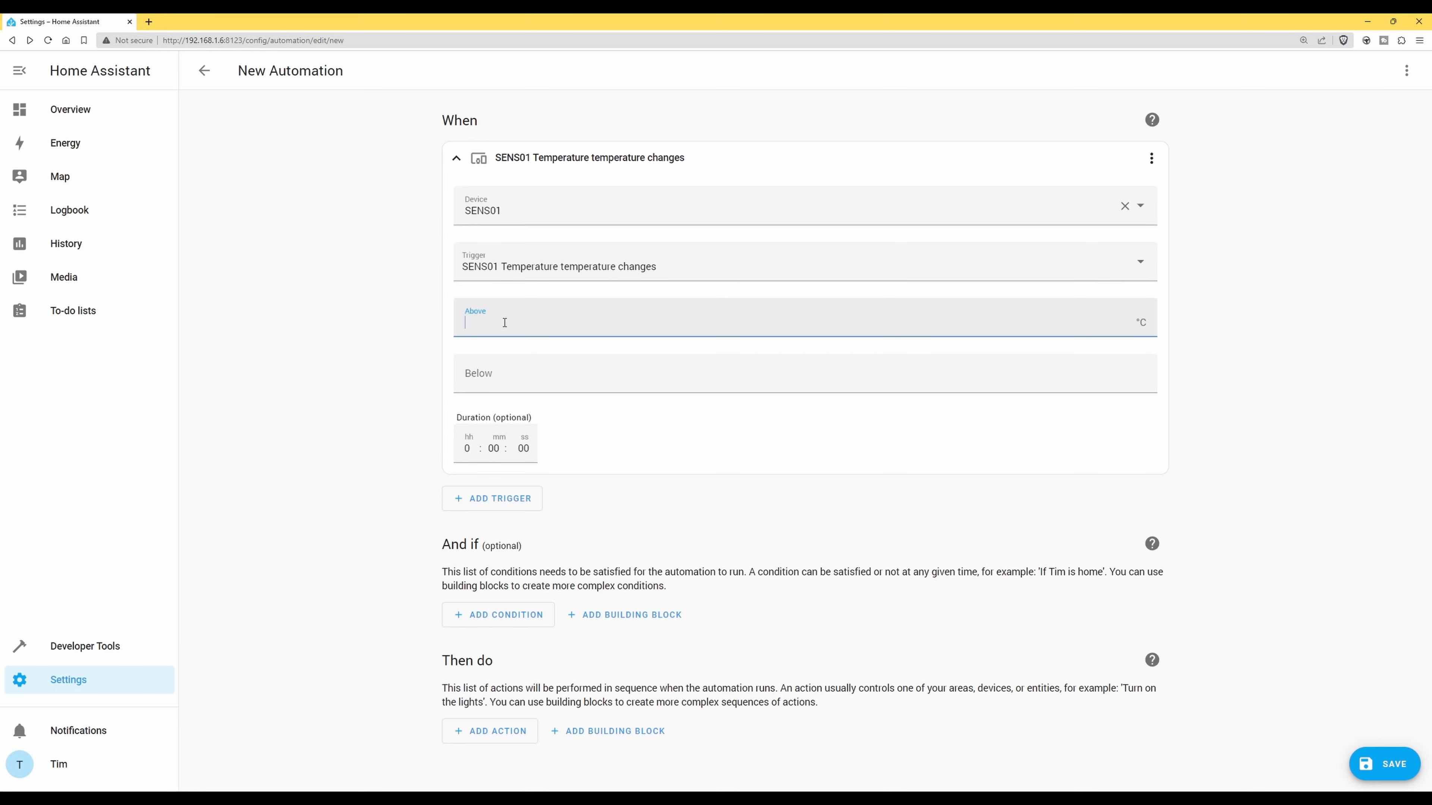
type("24")
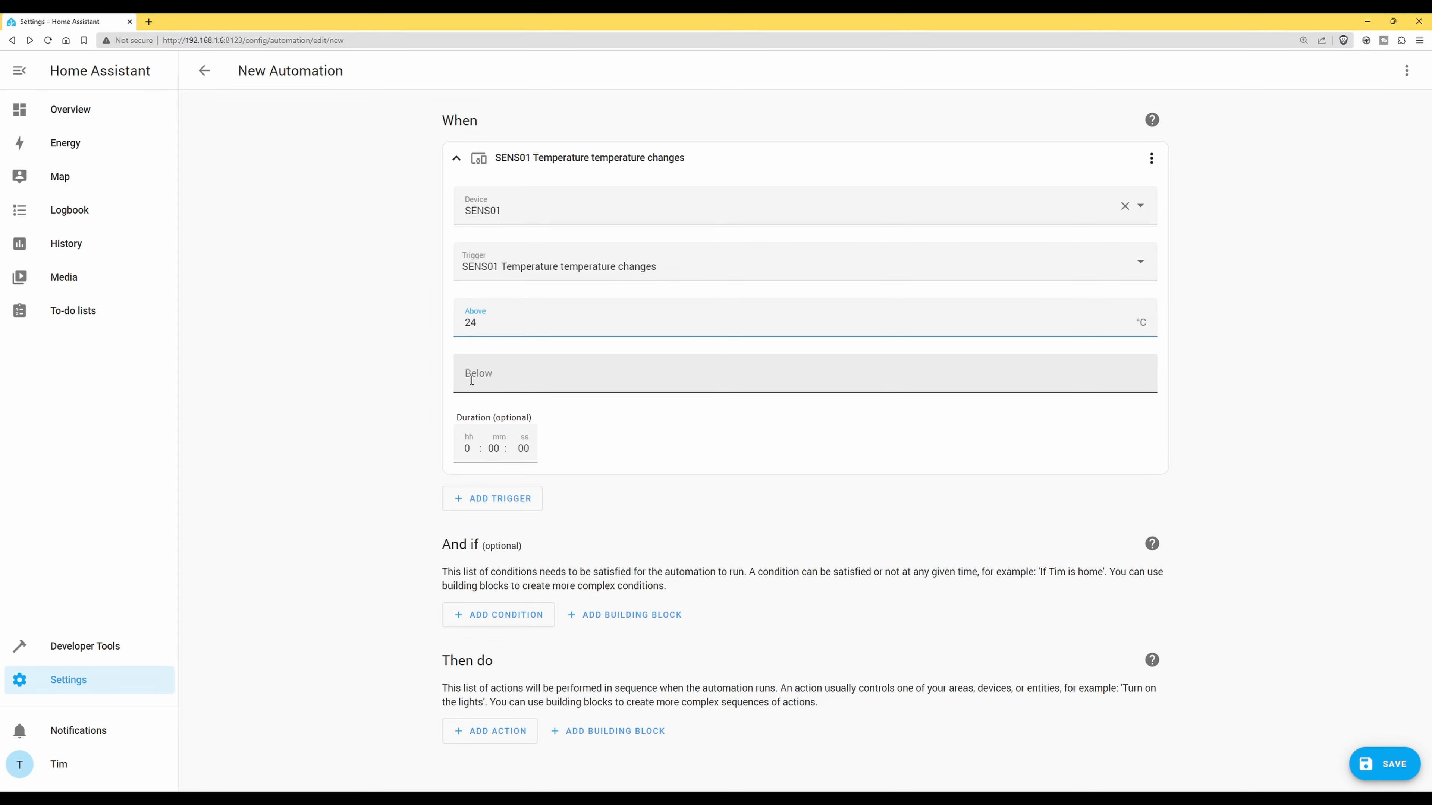
left_click(555, 380)
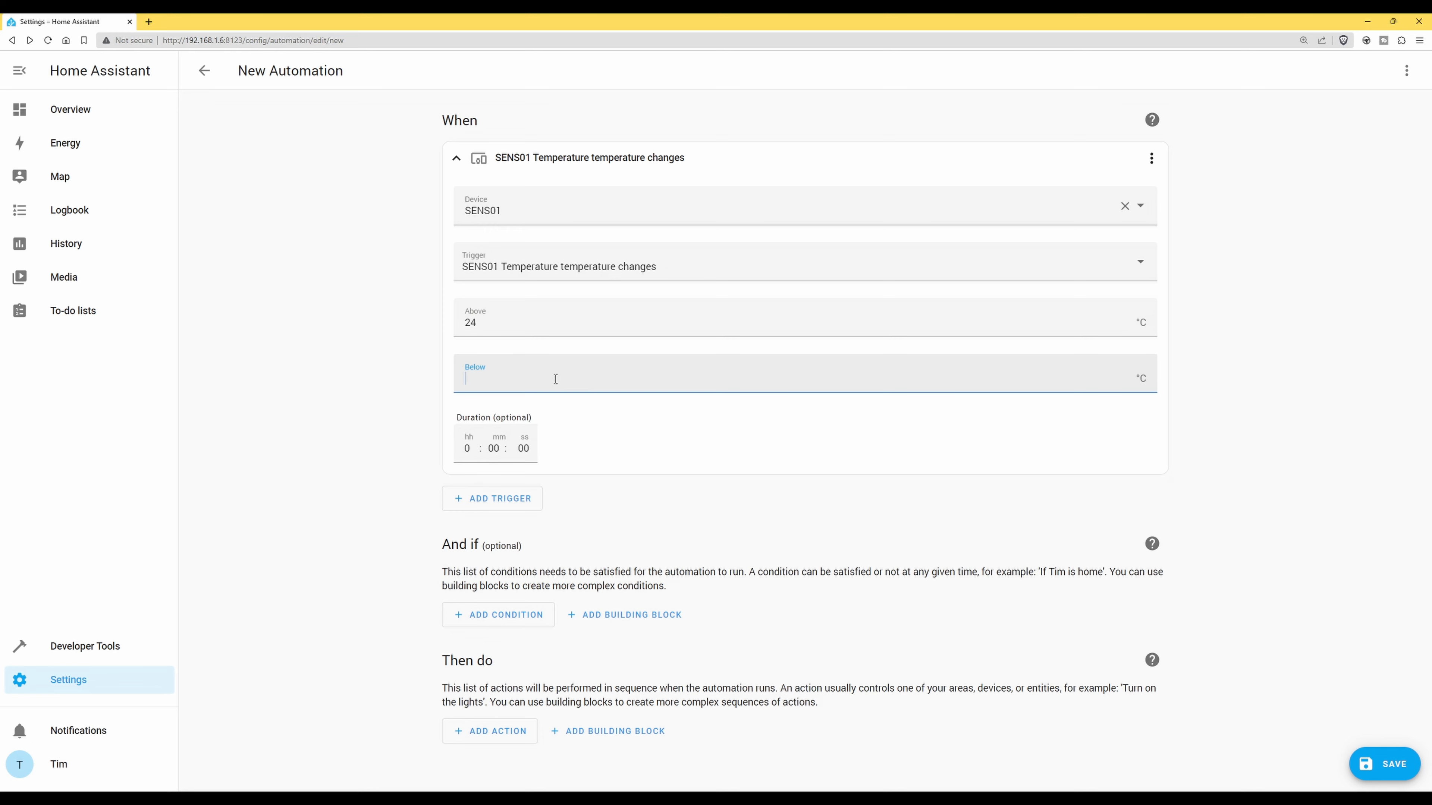
type("20")
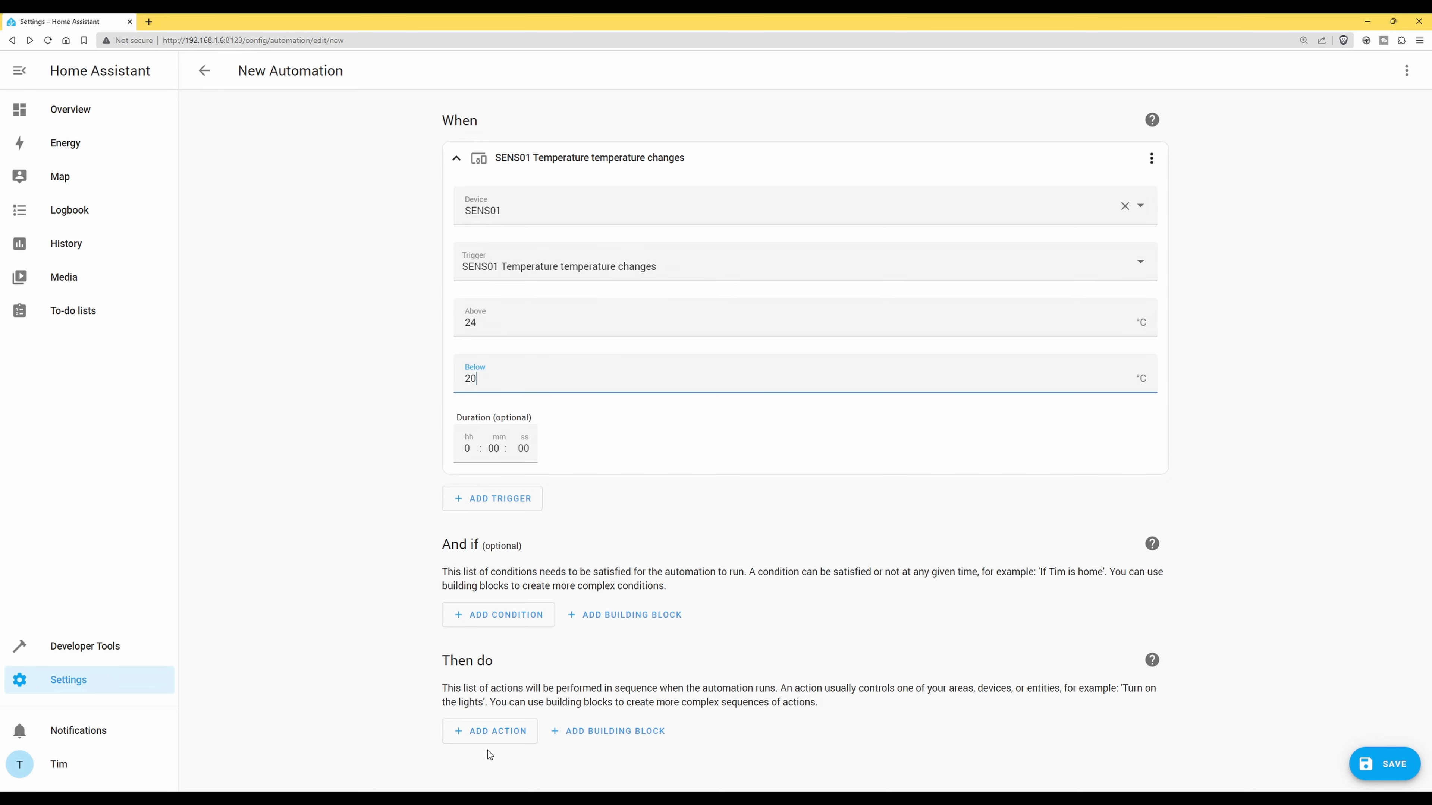
Add a Notifications 'Send a persistent notification' action to the Then do section
left_click(504, 733)
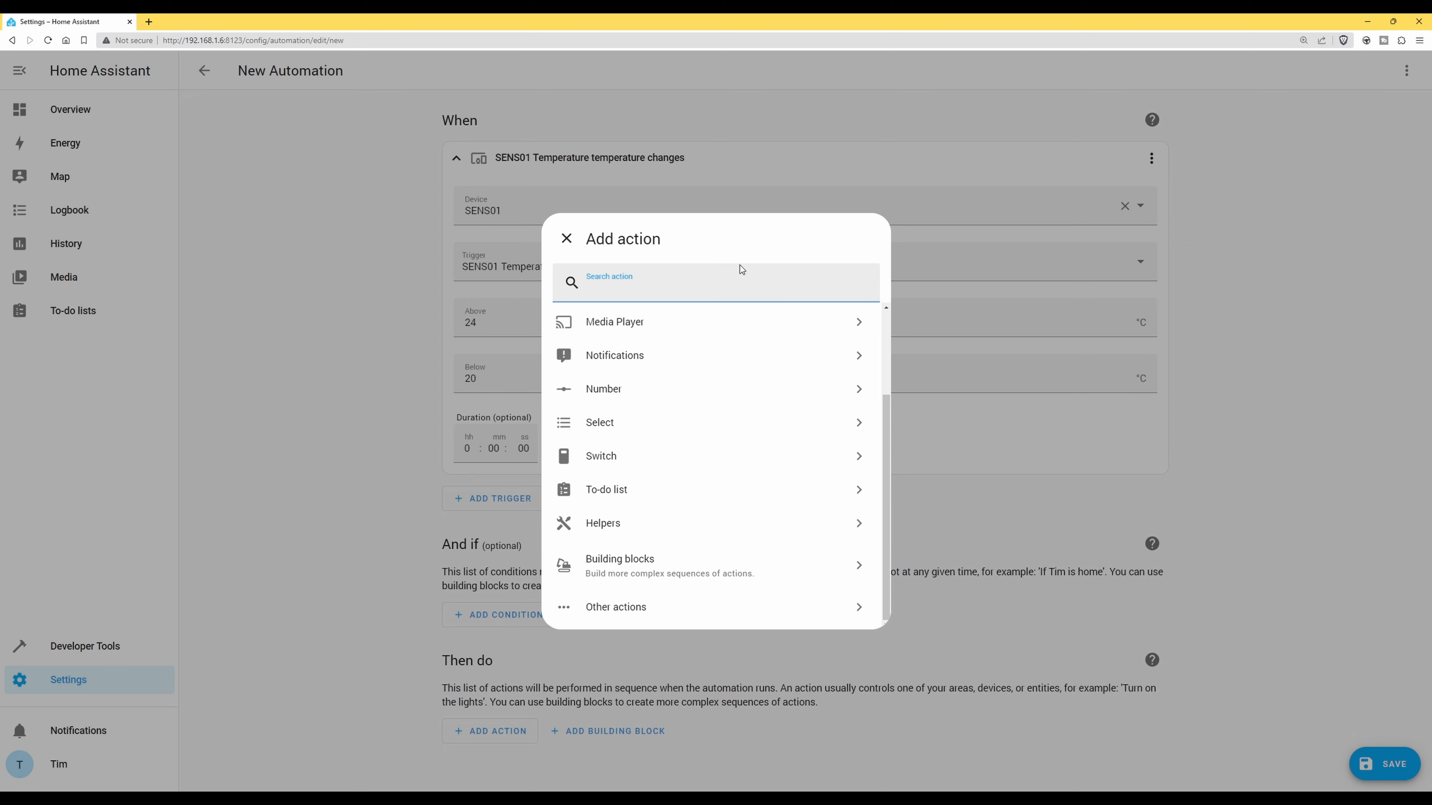
left_click(736, 311)
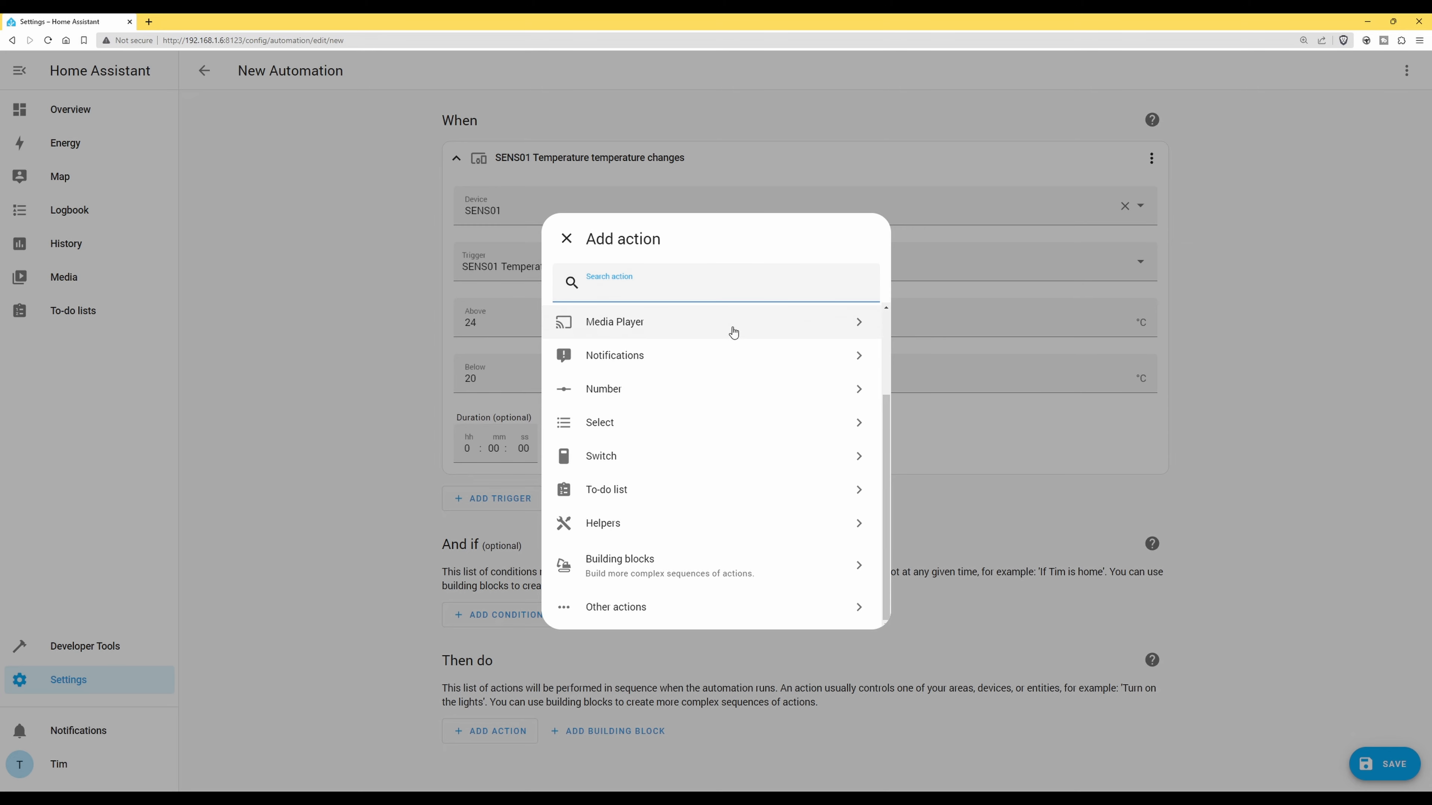
scroll(732, 339, "up", 3)
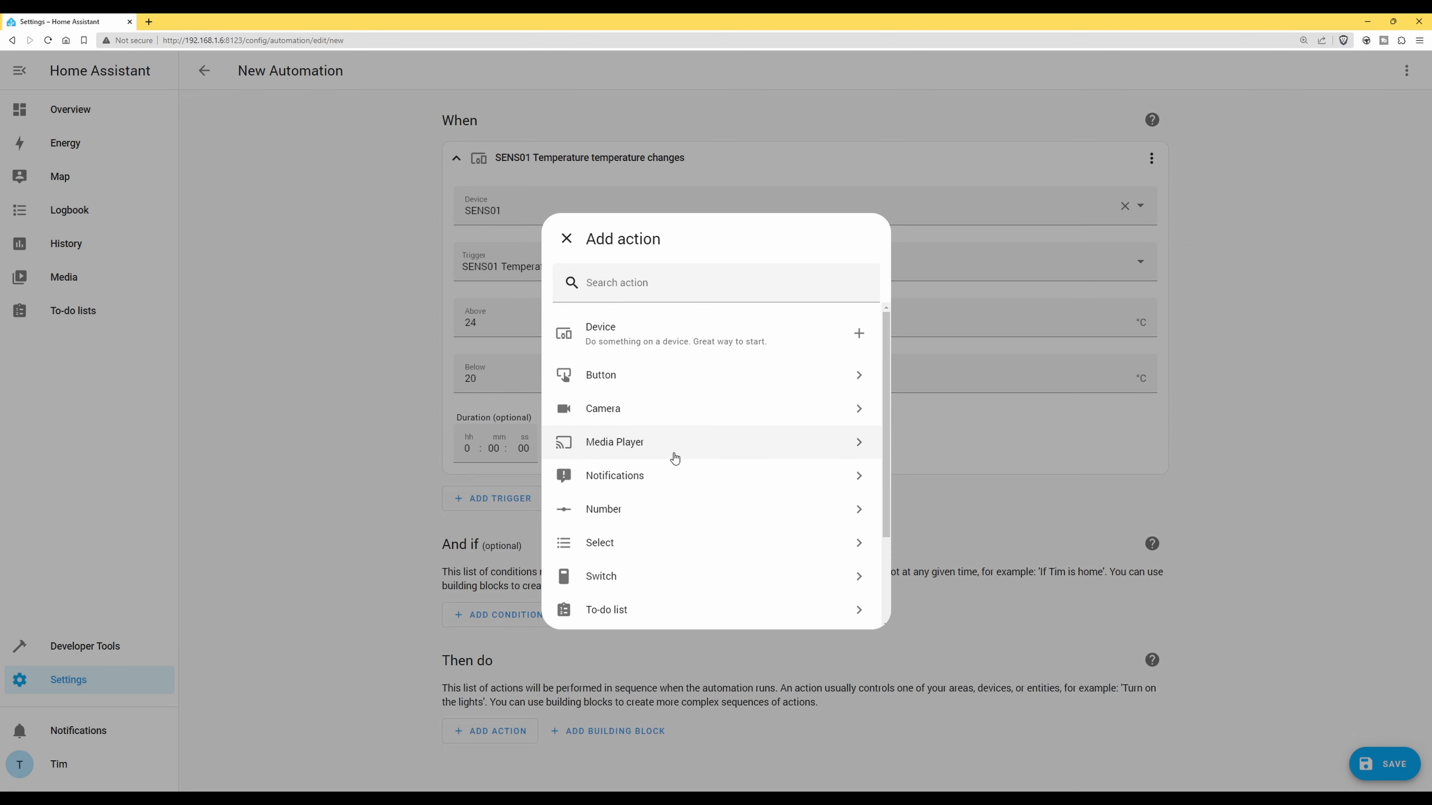
left_click(624, 477)
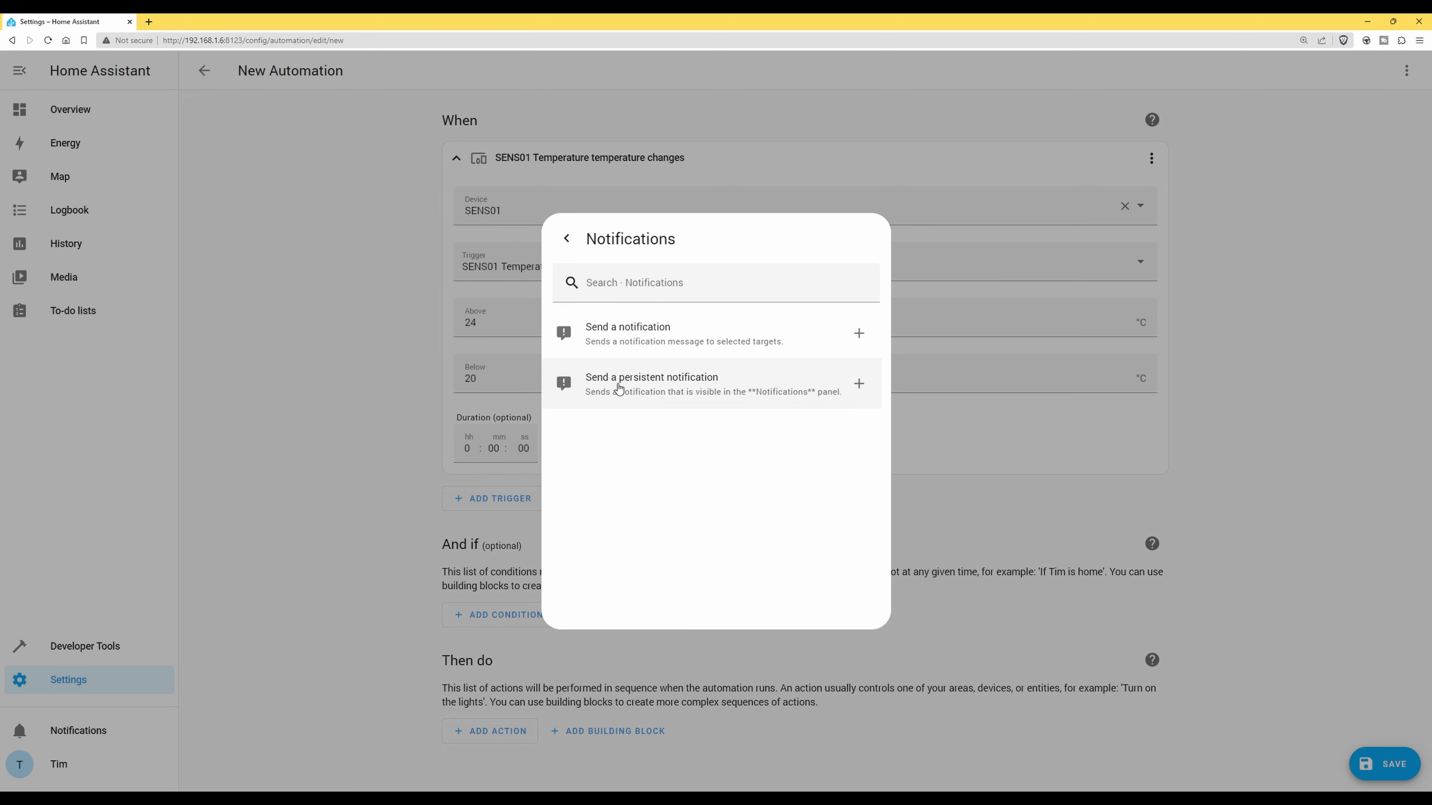
left_click(672, 385)
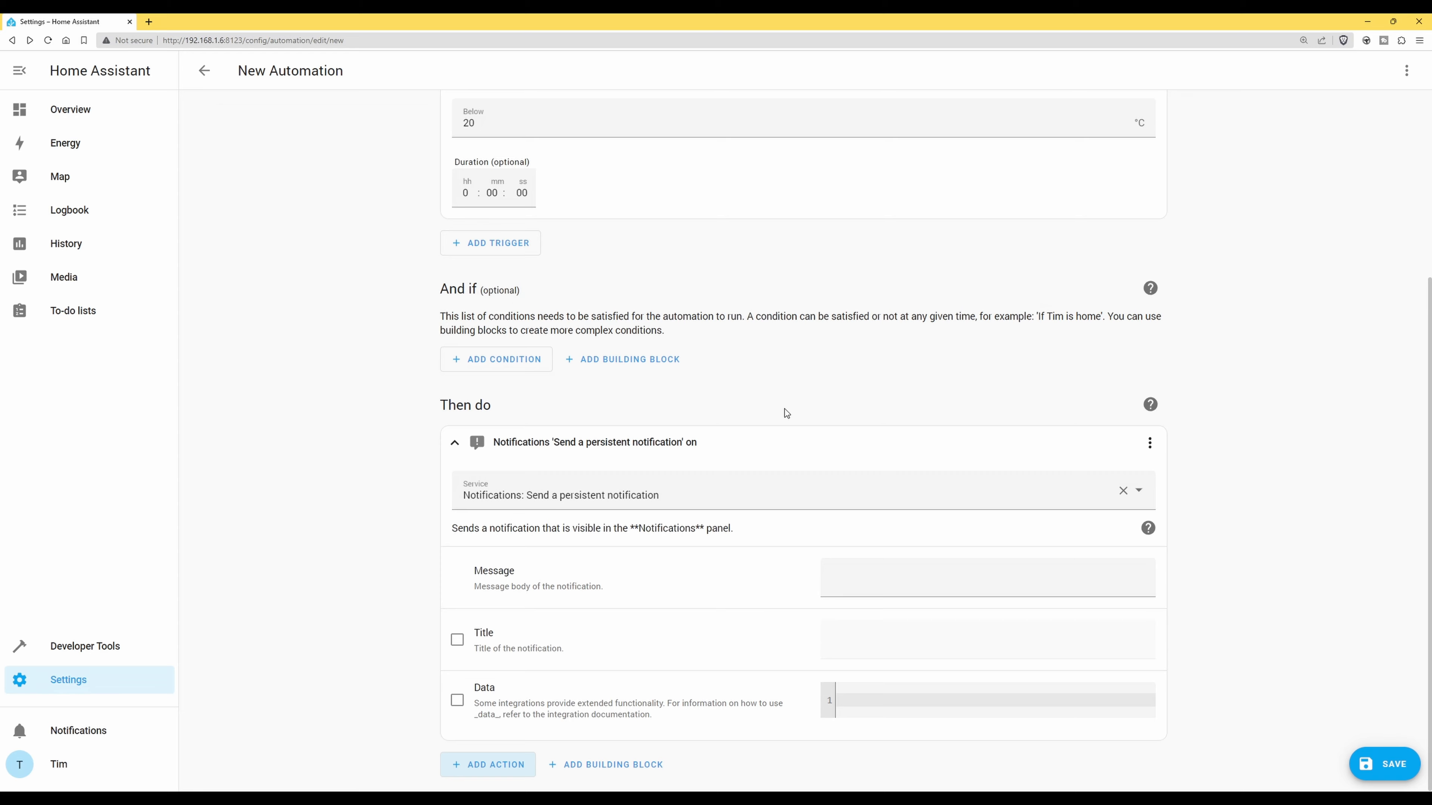
Set message 'Warning temperature has exceeded stated values' and enable the title 'Temperature Warning'
scroll(783, 409, "up", 3)
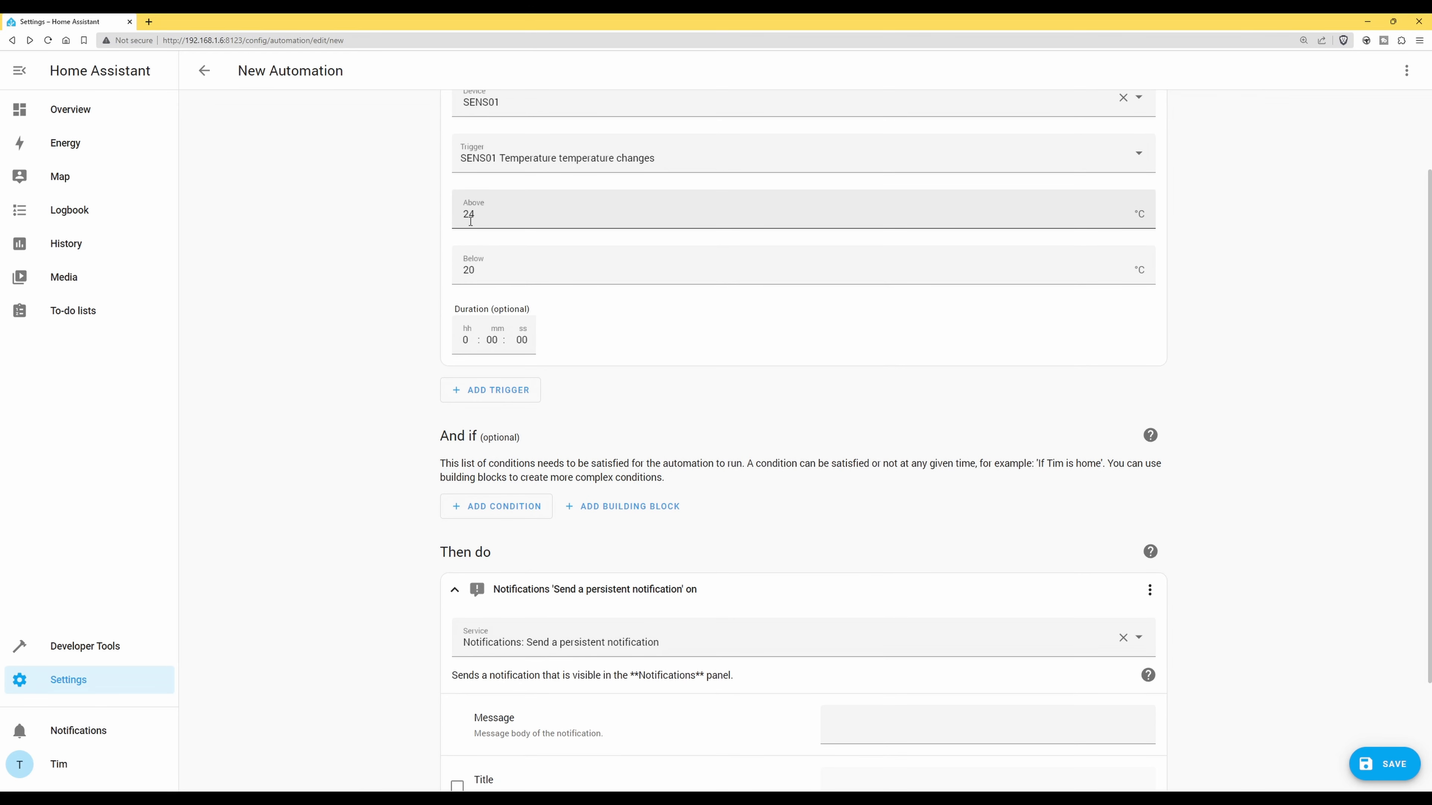
scroll(703, 405, "down", 2)
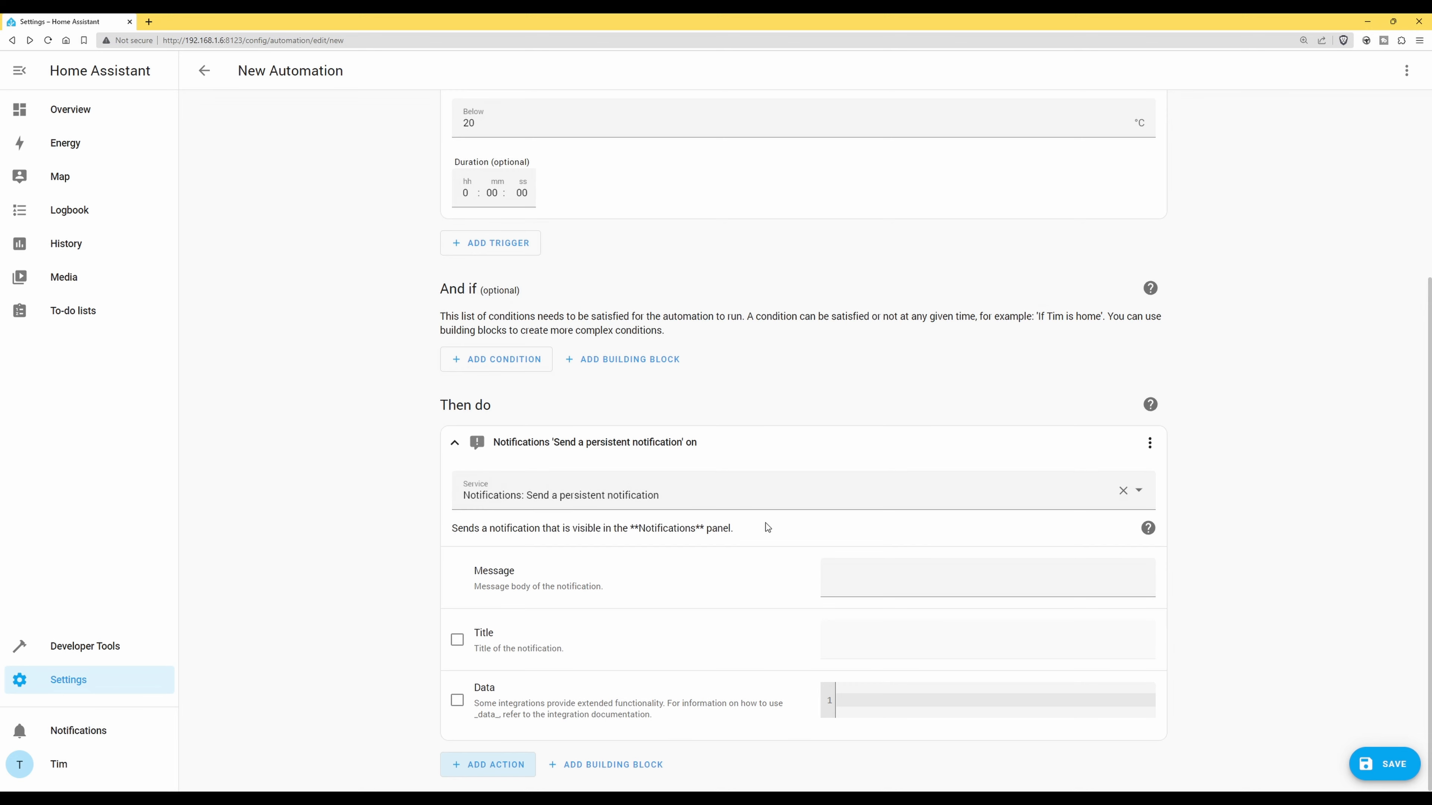
left_click(897, 582)
type("W")
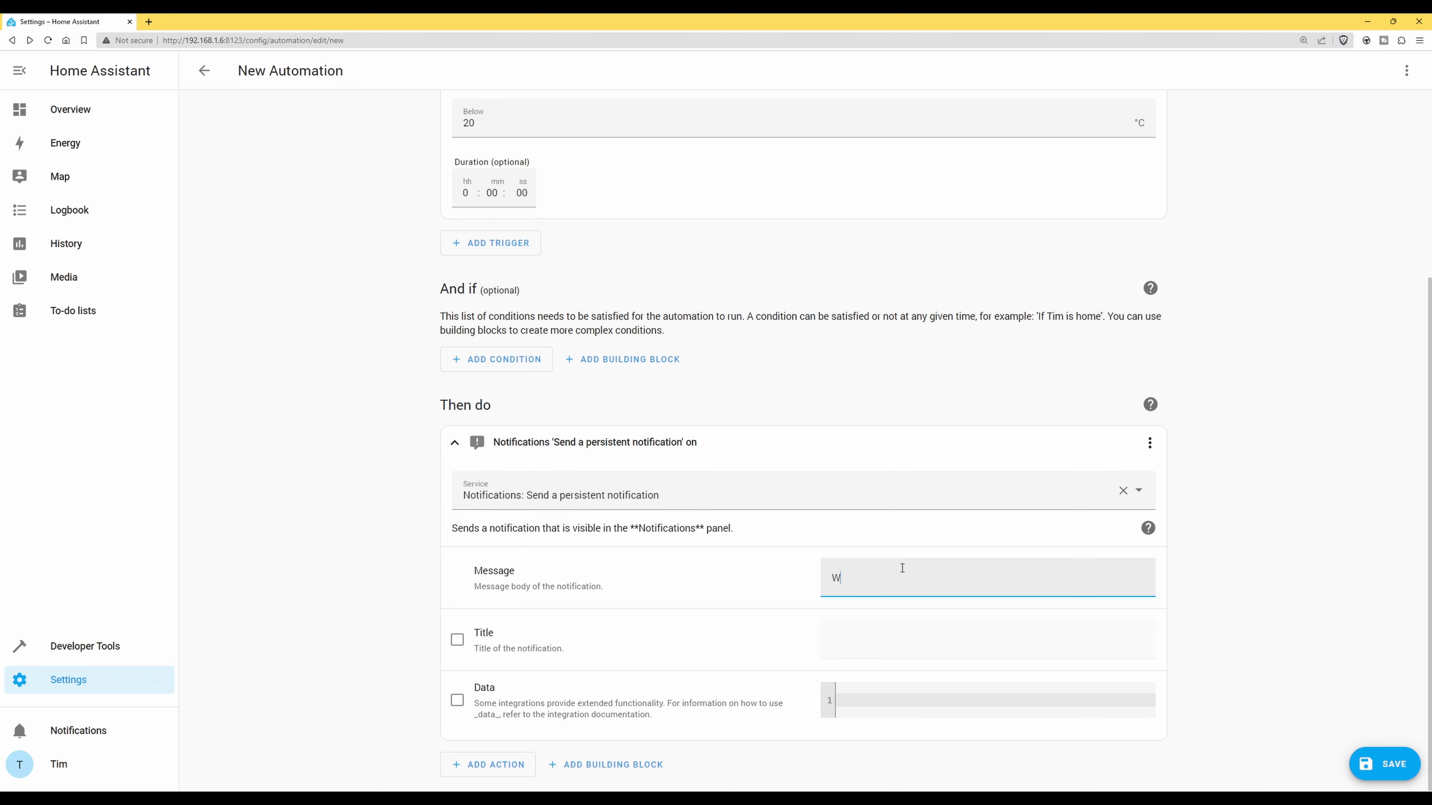
type("arning temperature has exceeded stated values")
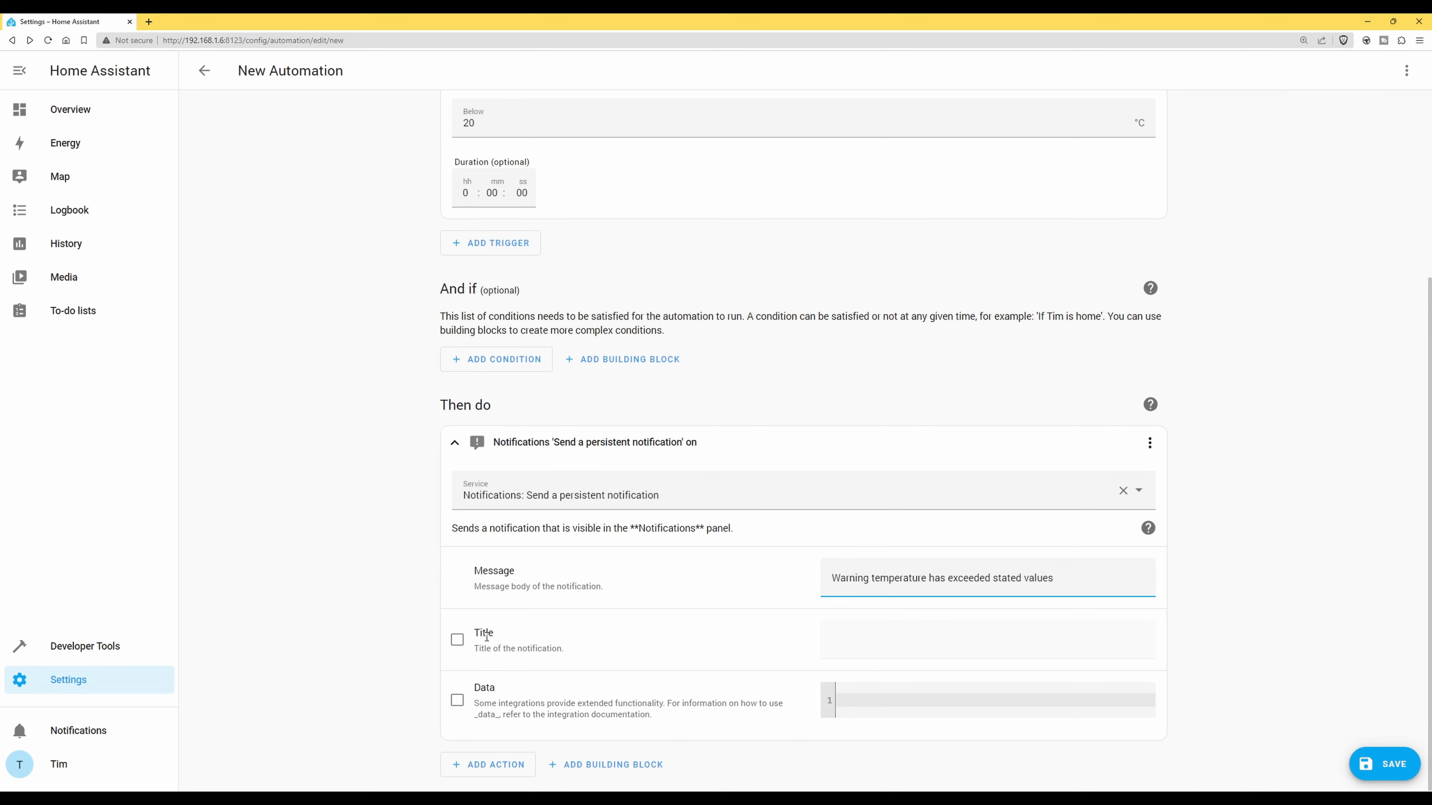
left_click(457, 639)
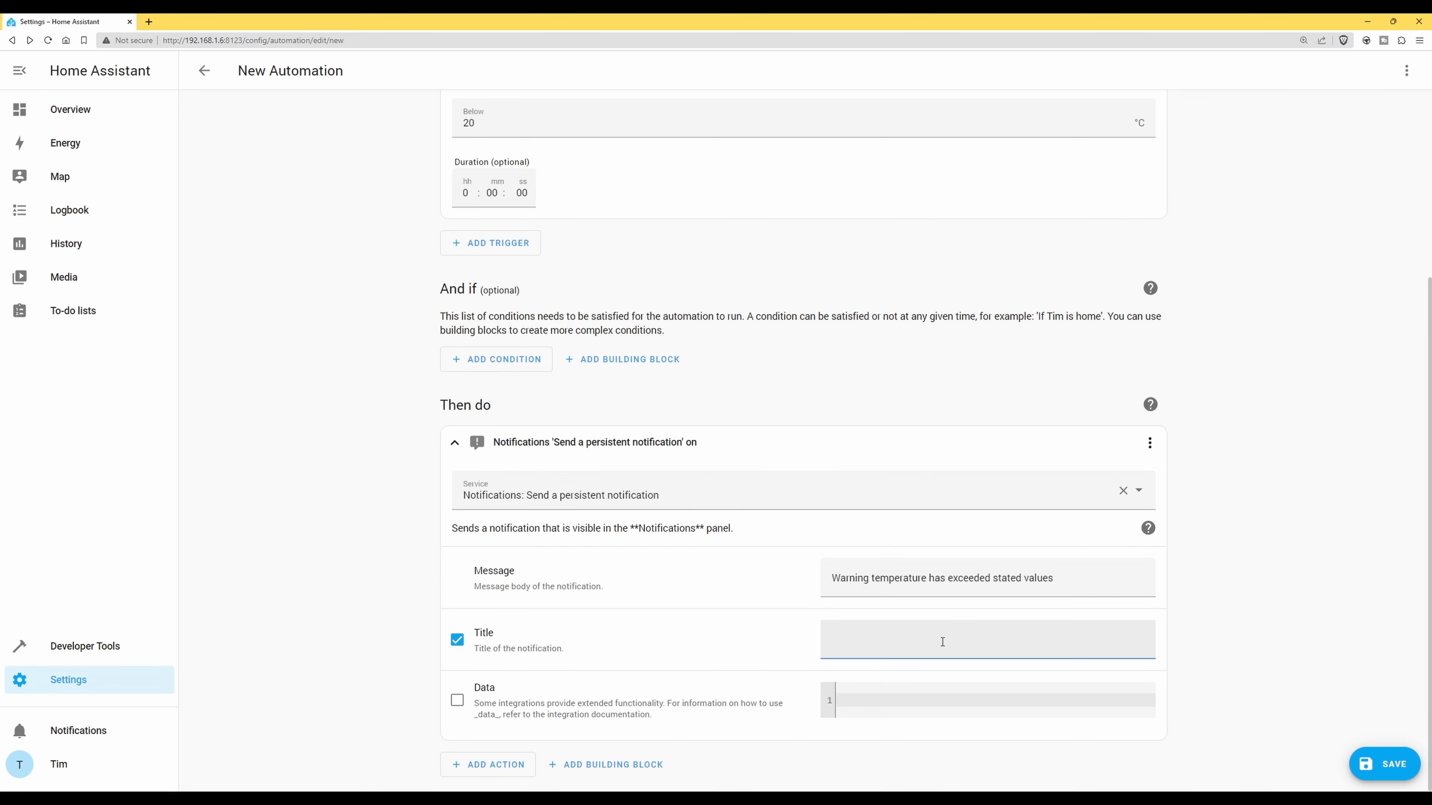
type("Temperature Warning")
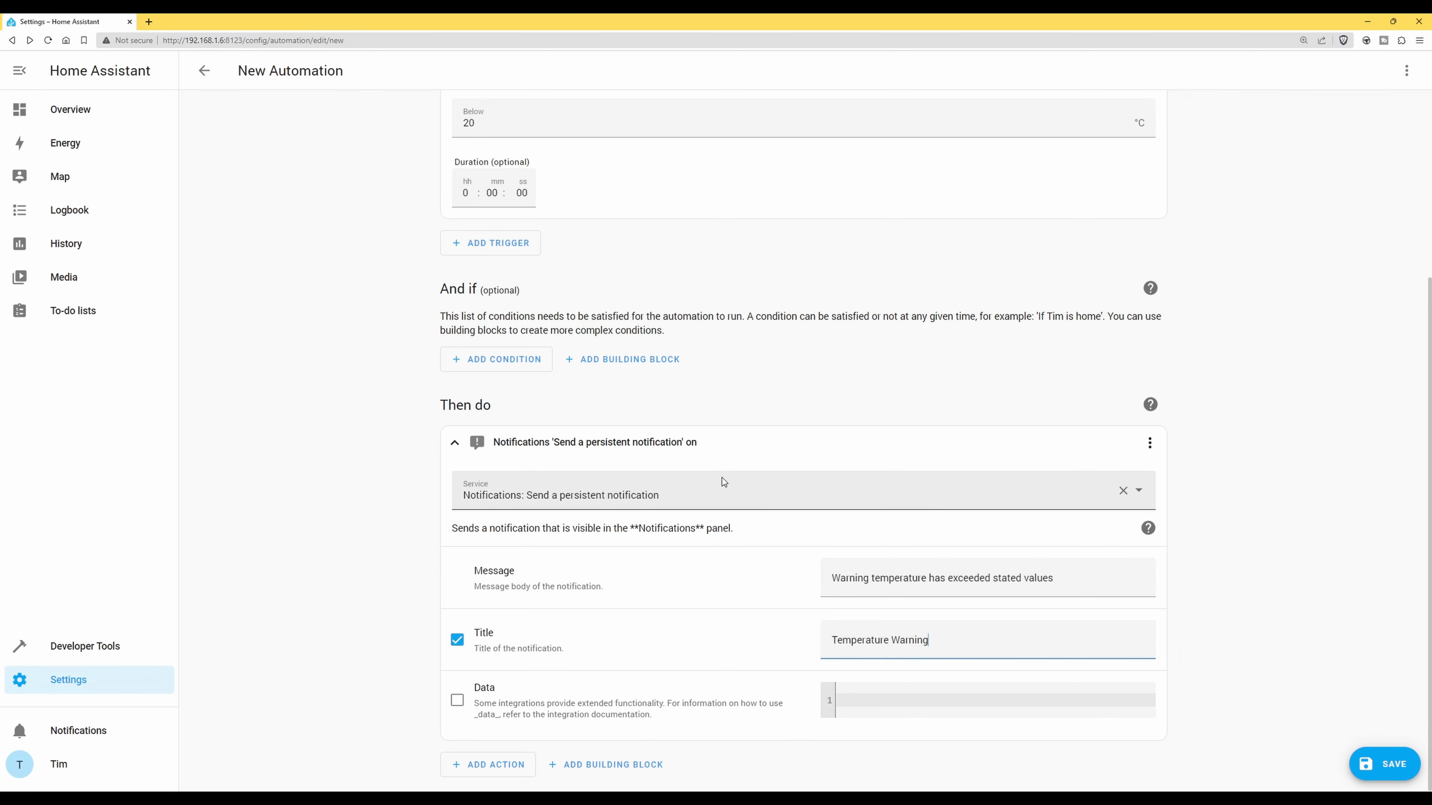
Save the automation, replacing 'New Automation' with the name 'Temperature Notification'
left_click(1391, 764)
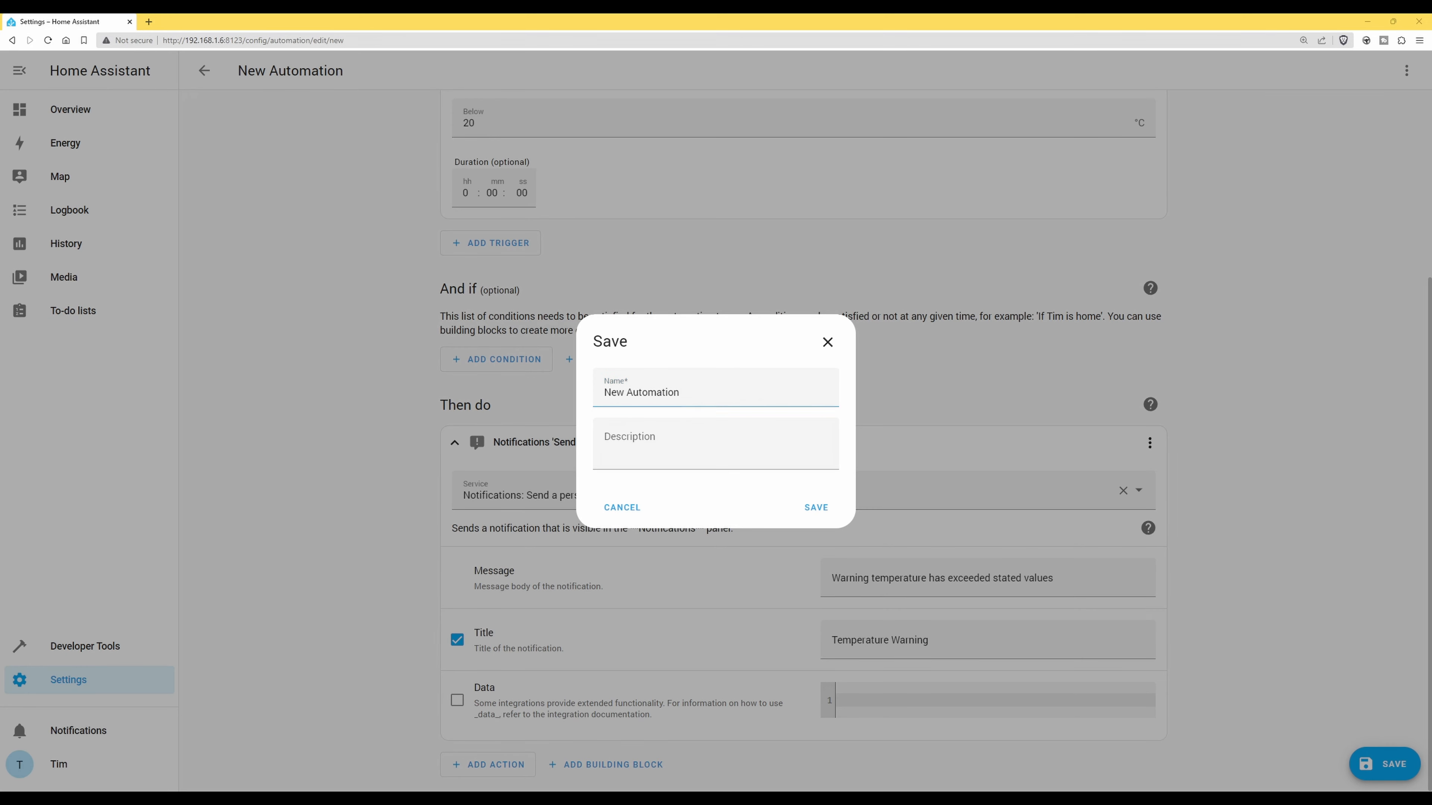
left_click_drag(680, 393, 599, 392)
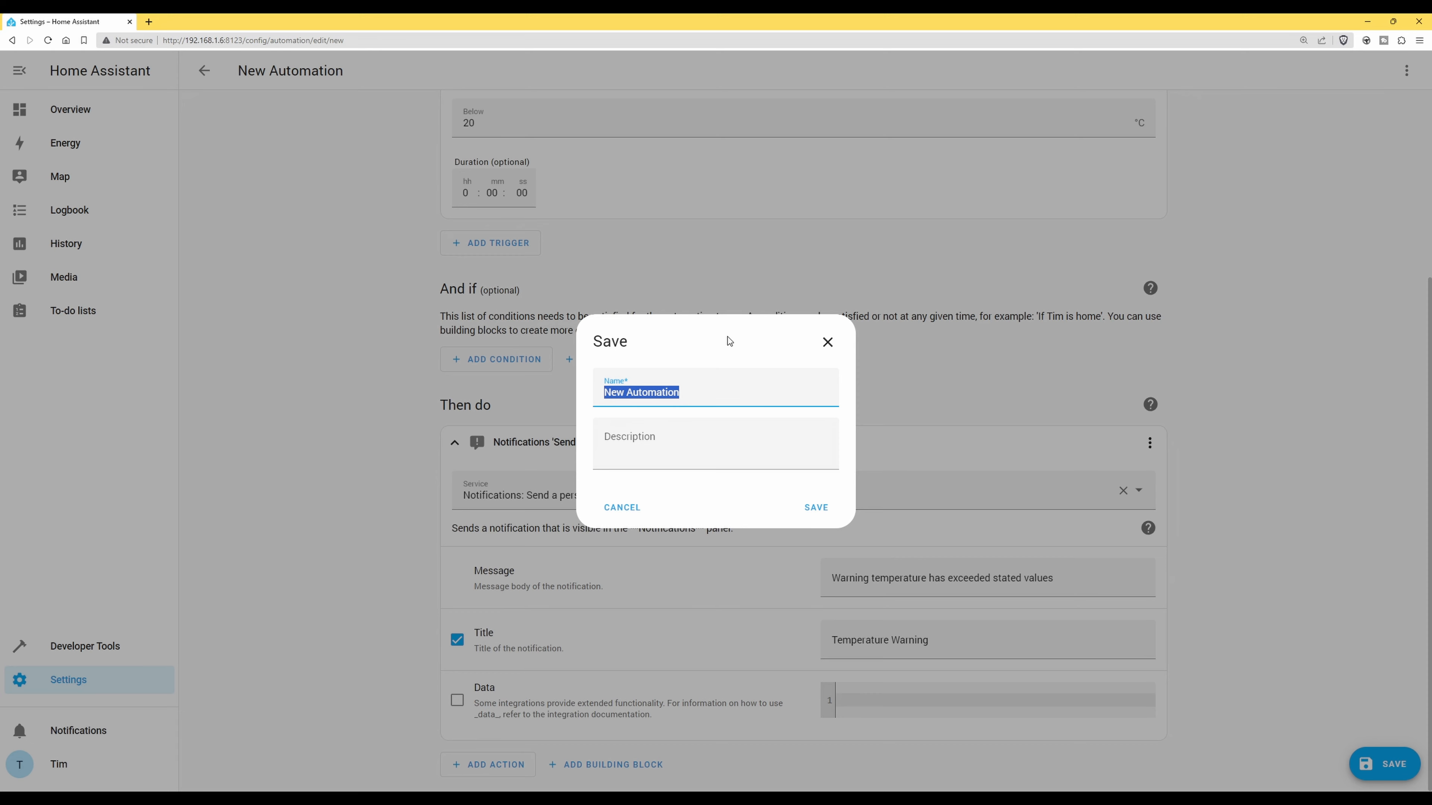
type("Temperature Notification")
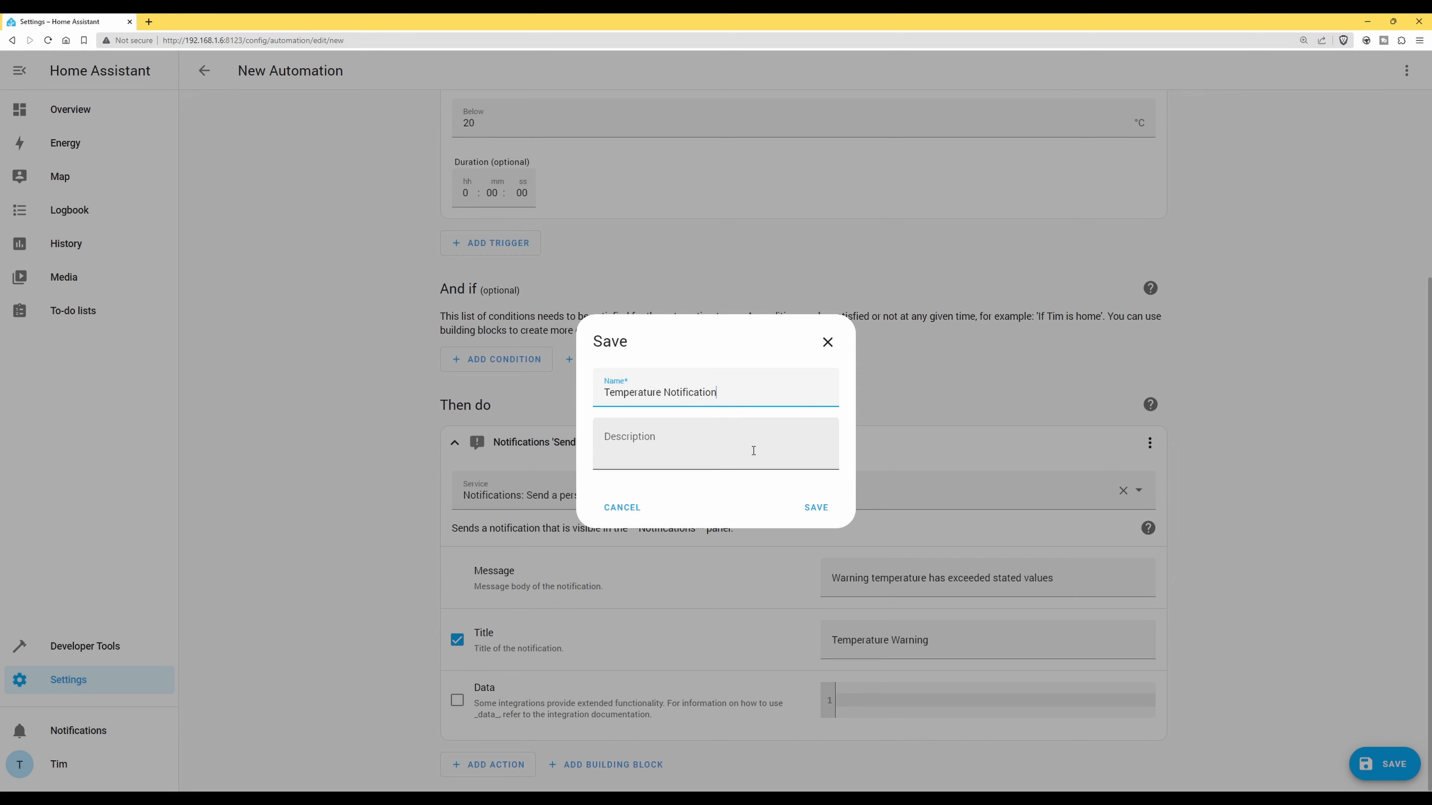
left_click(822, 508)
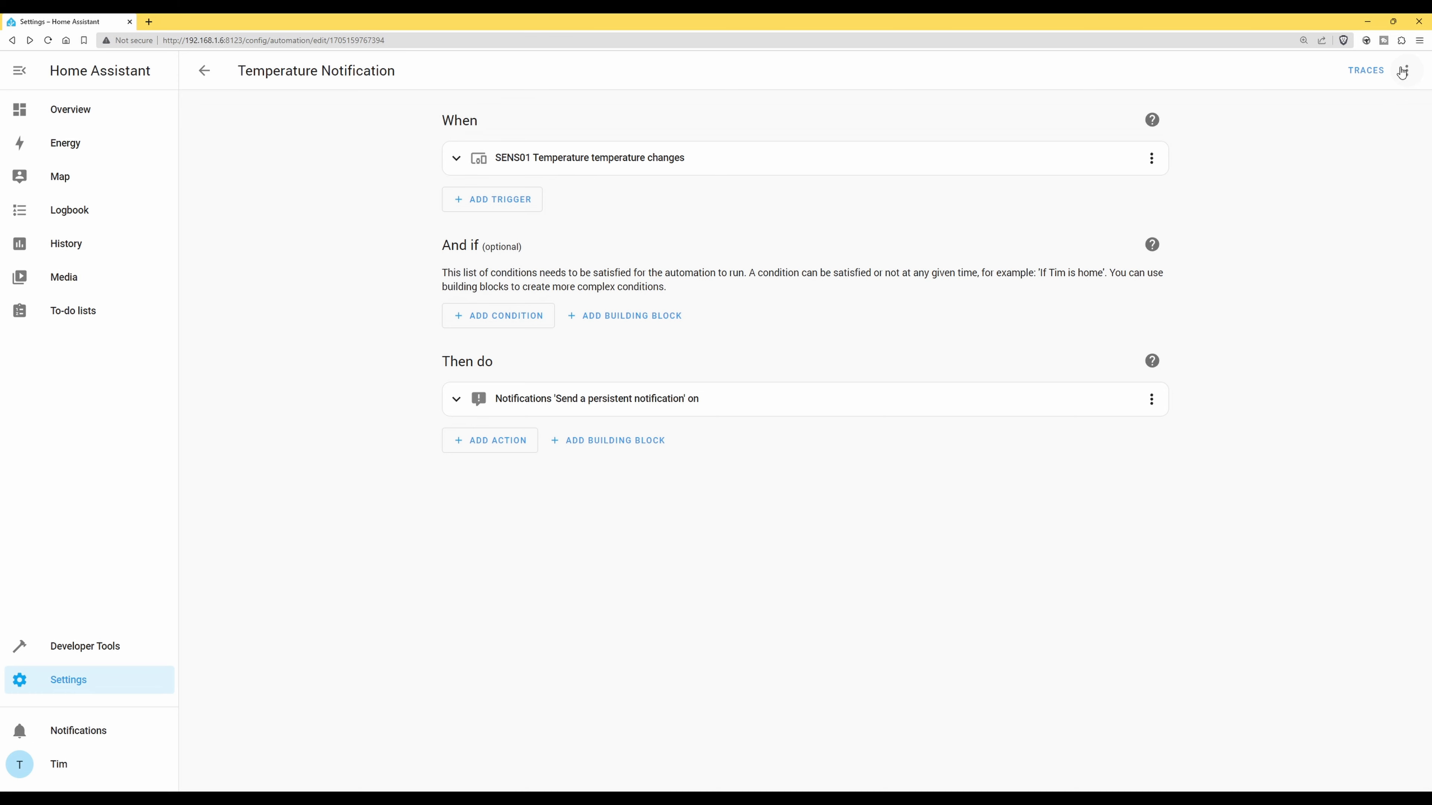
Run Temperature Notification from its overflow menu and view the resulting Temperature Warning notification
left_click(1407, 68)
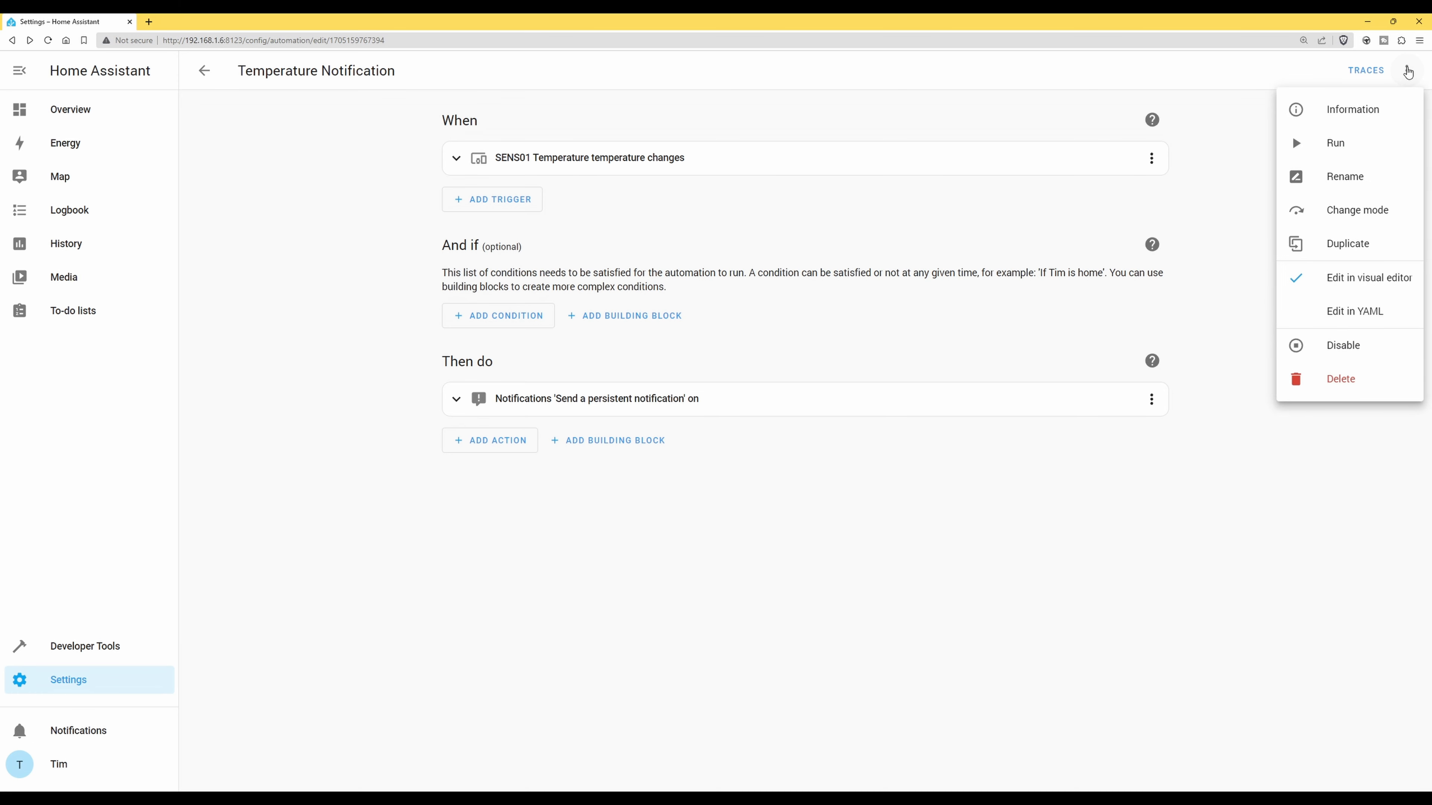
left_click(1335, 148)
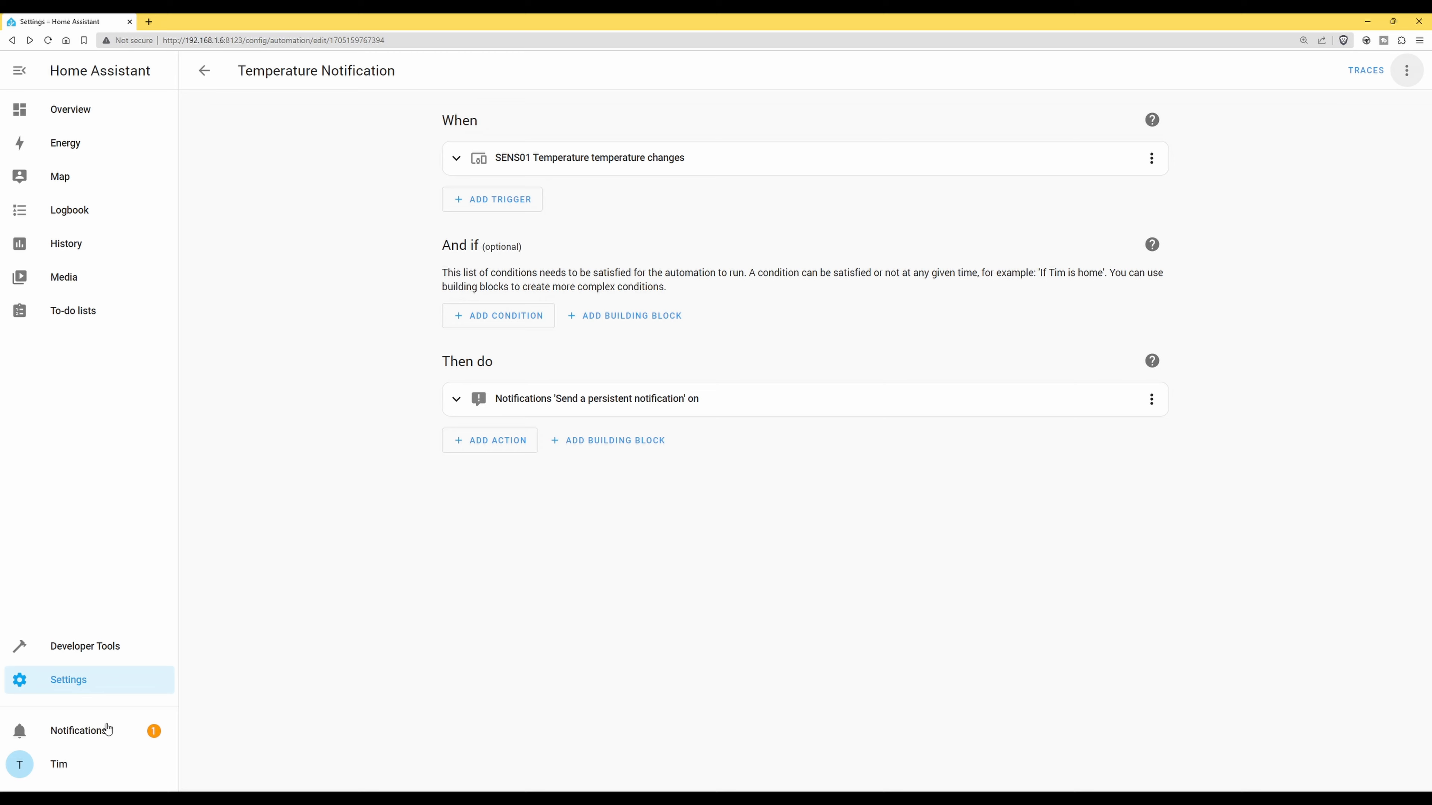
left_click(90, 733)
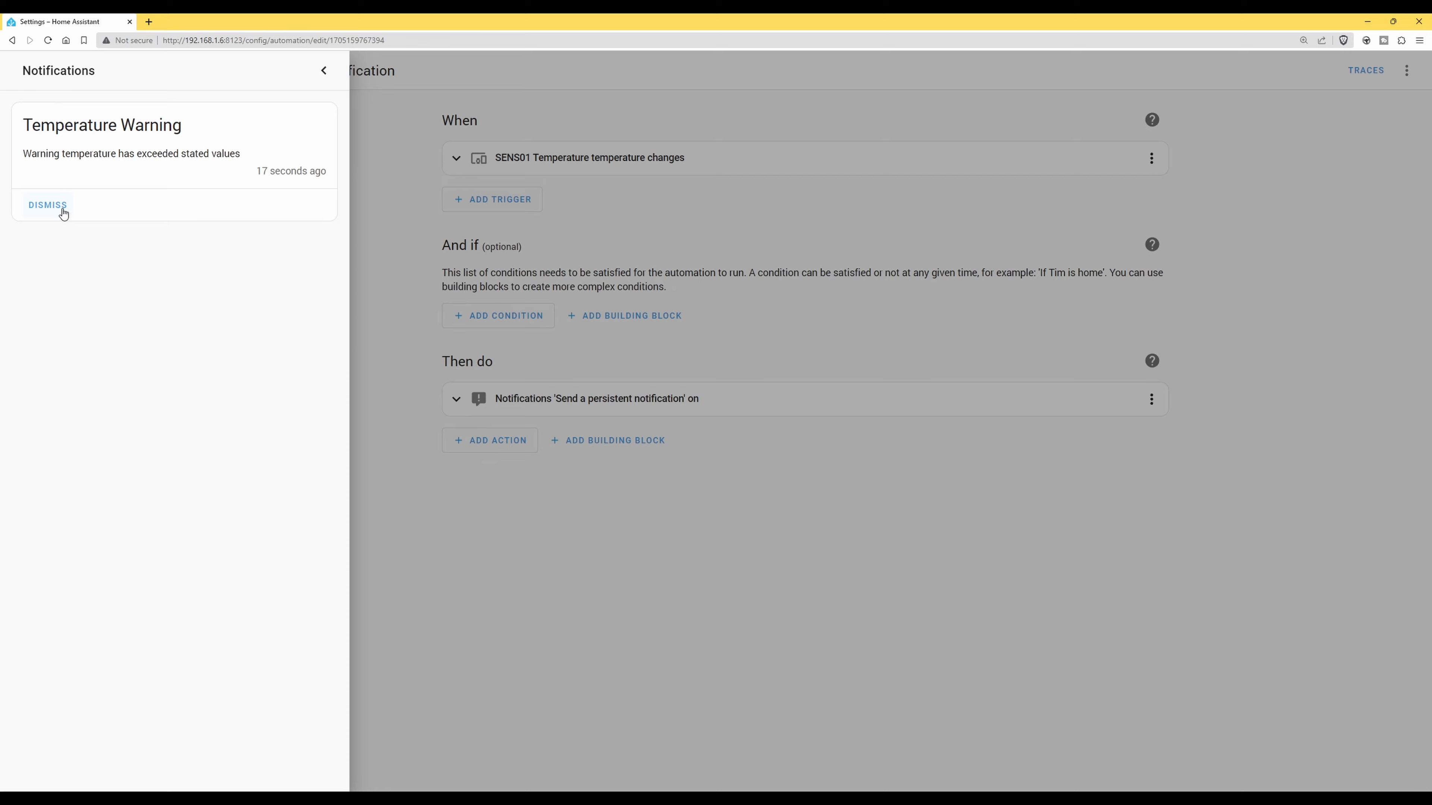
Dismiss the Temperature Warning notification
left_click(49, 210)
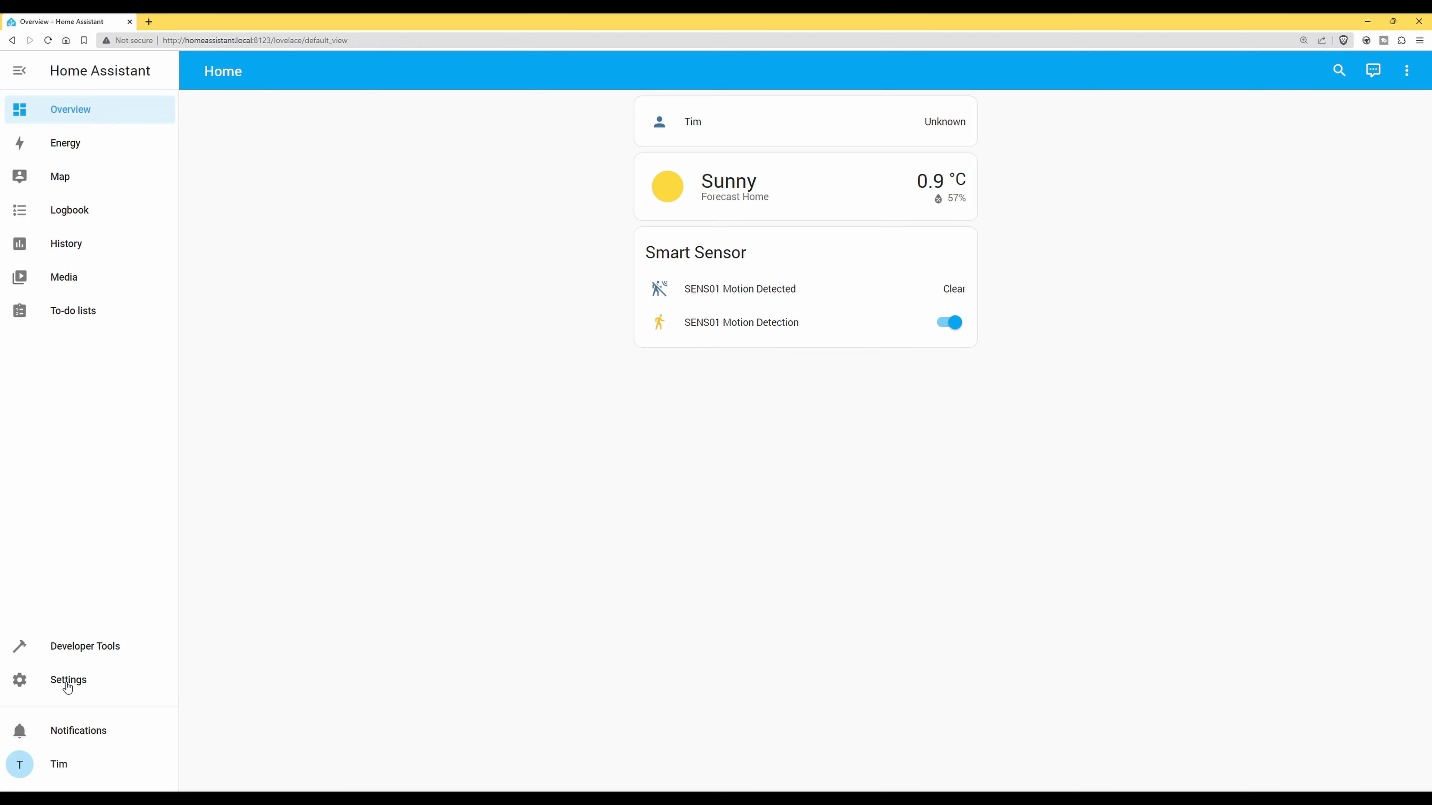
Create a new blank automation from Settings › Automations & Scenes
left_click(67, 687)
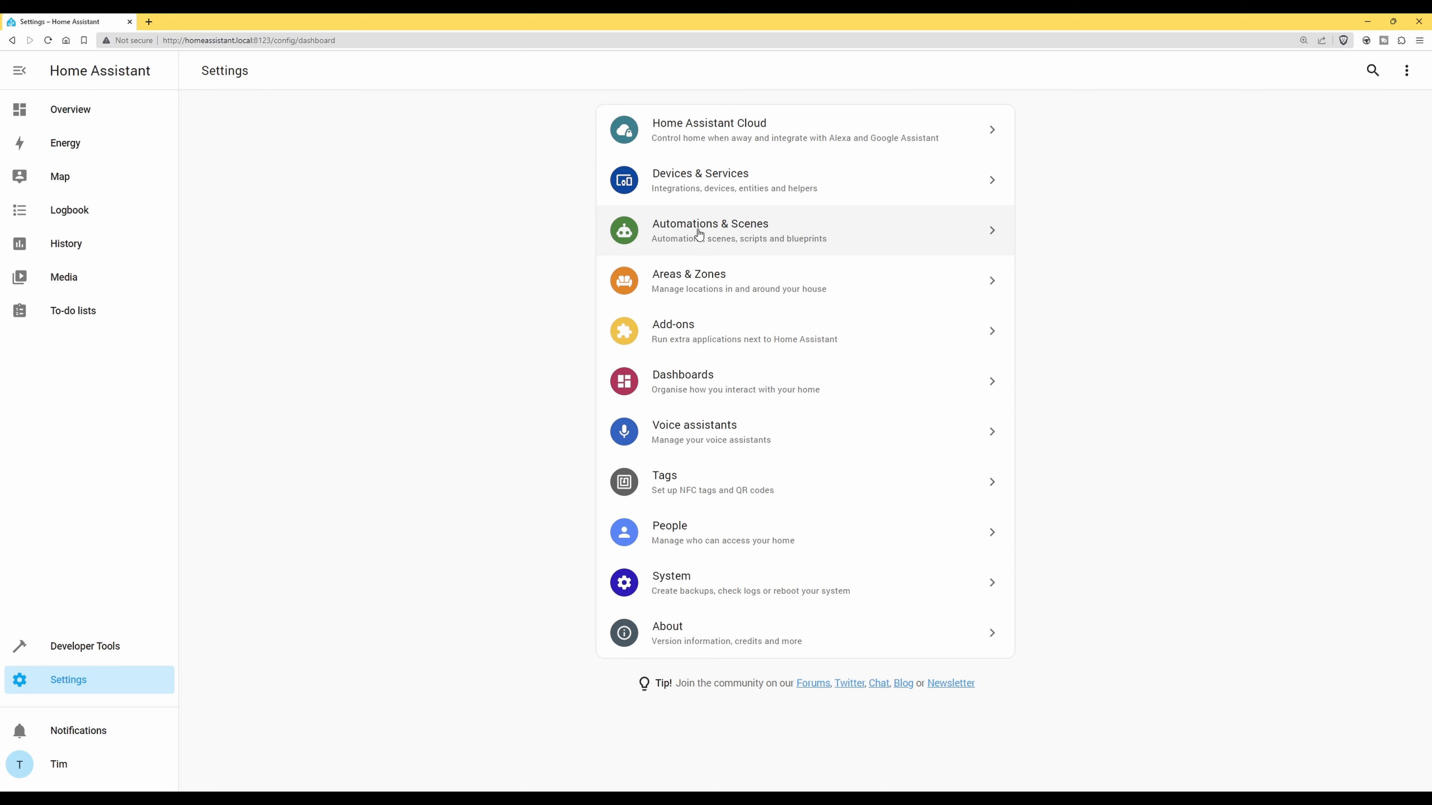
left_click(699, 235)
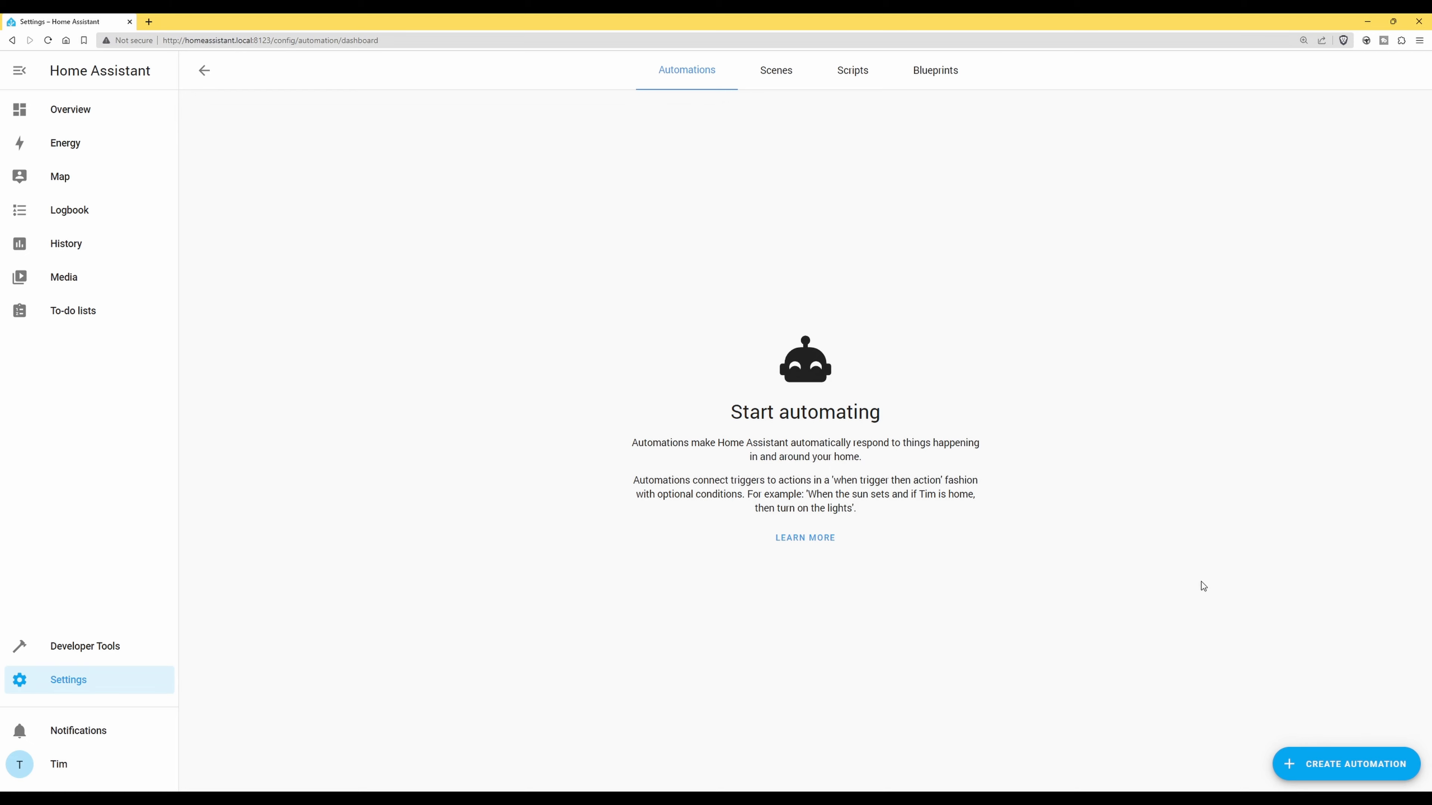
left_click(1333, 766)
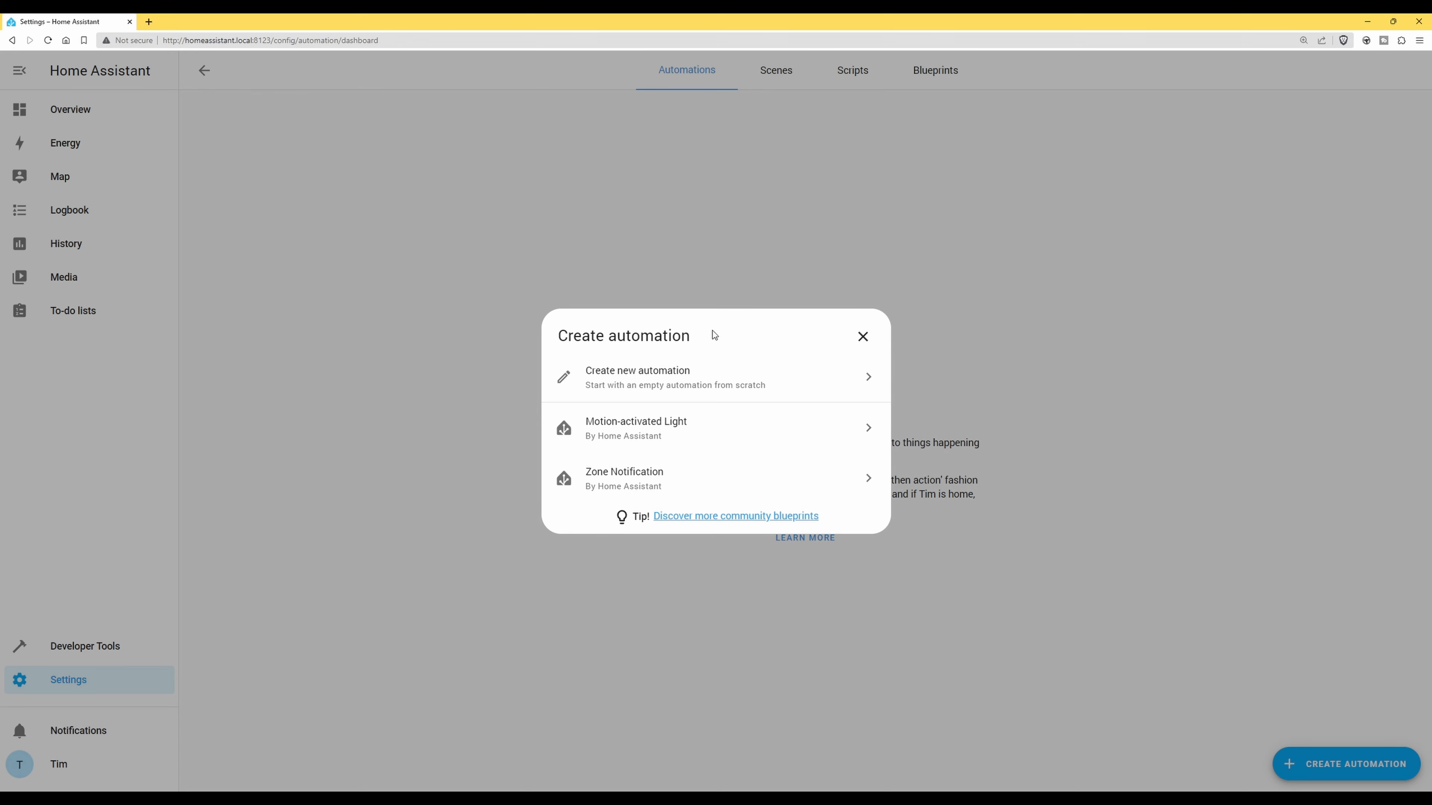
left_click(653, 383)
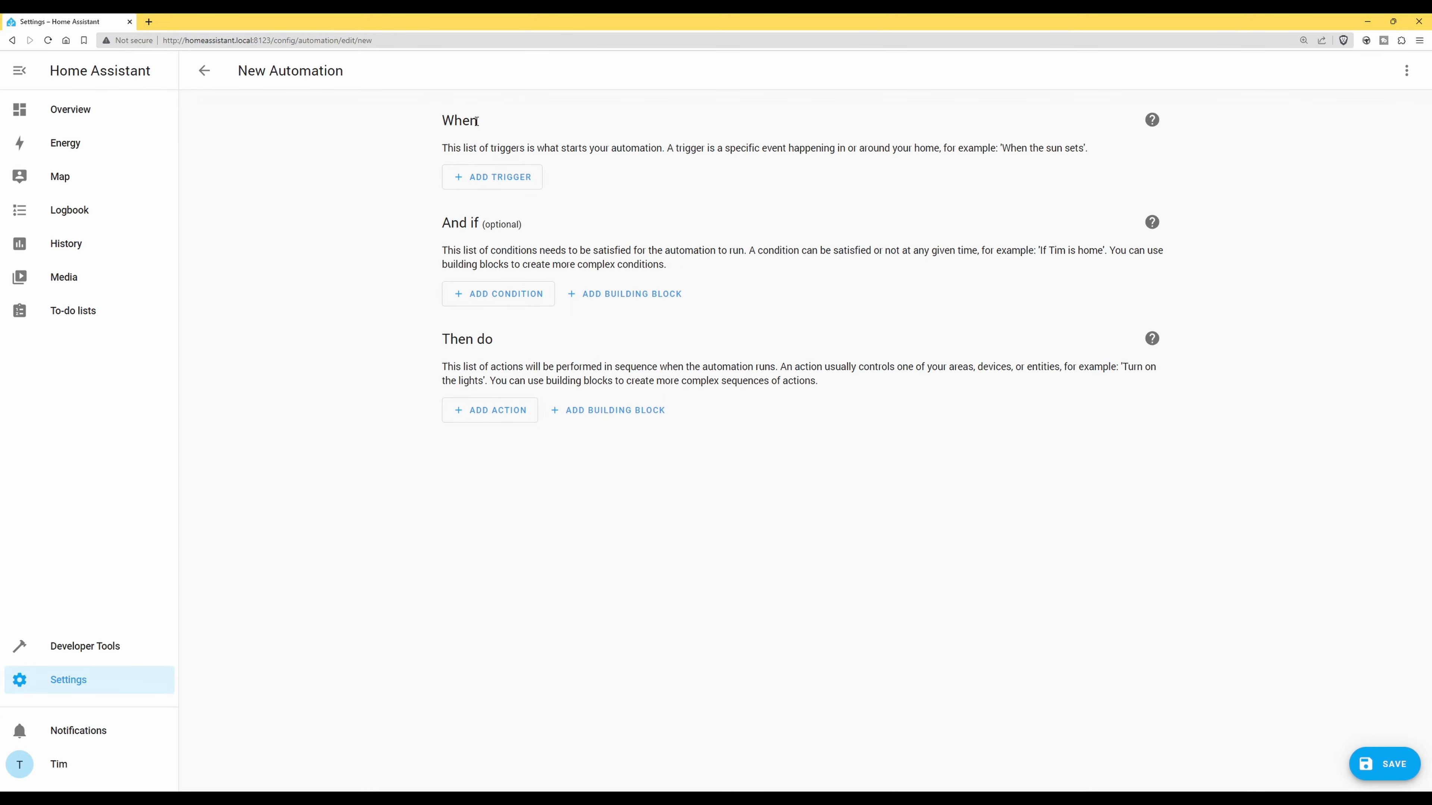
Add a Device trigger and select SENS01 as its device
left_click(505, 178)
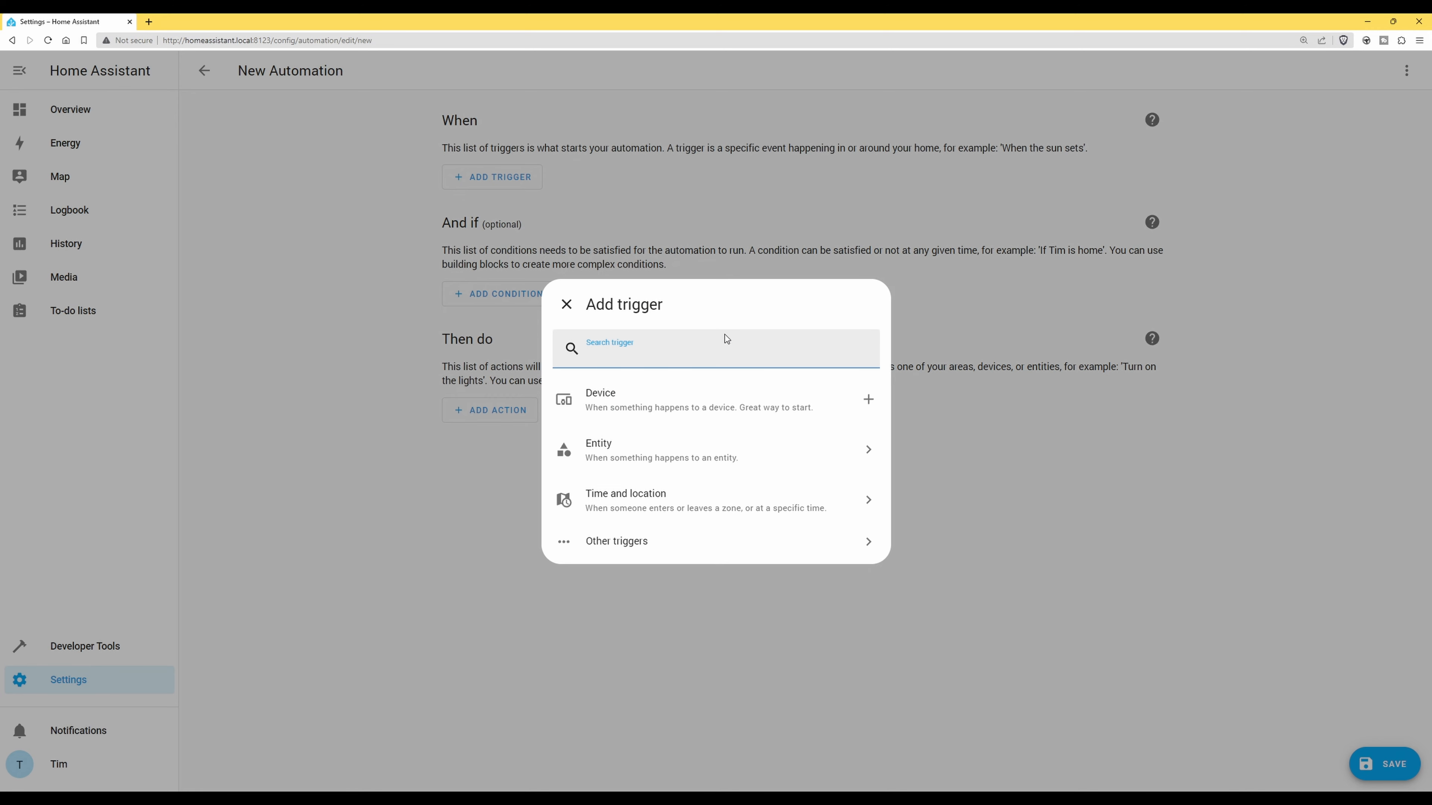
left_click(655, 405)
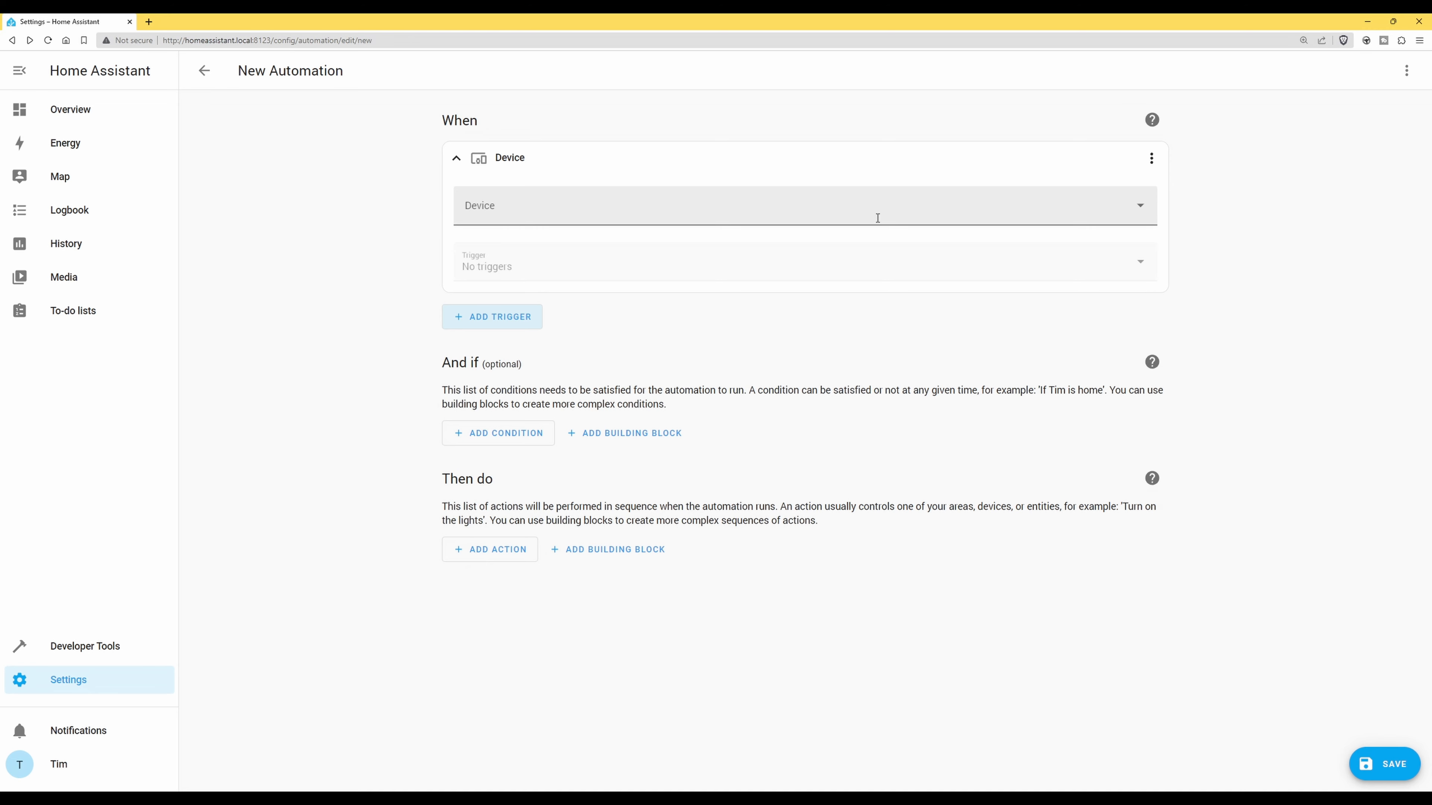
left_click(1142, 211)
left_click_drag(1152, 245, 1166, 388)
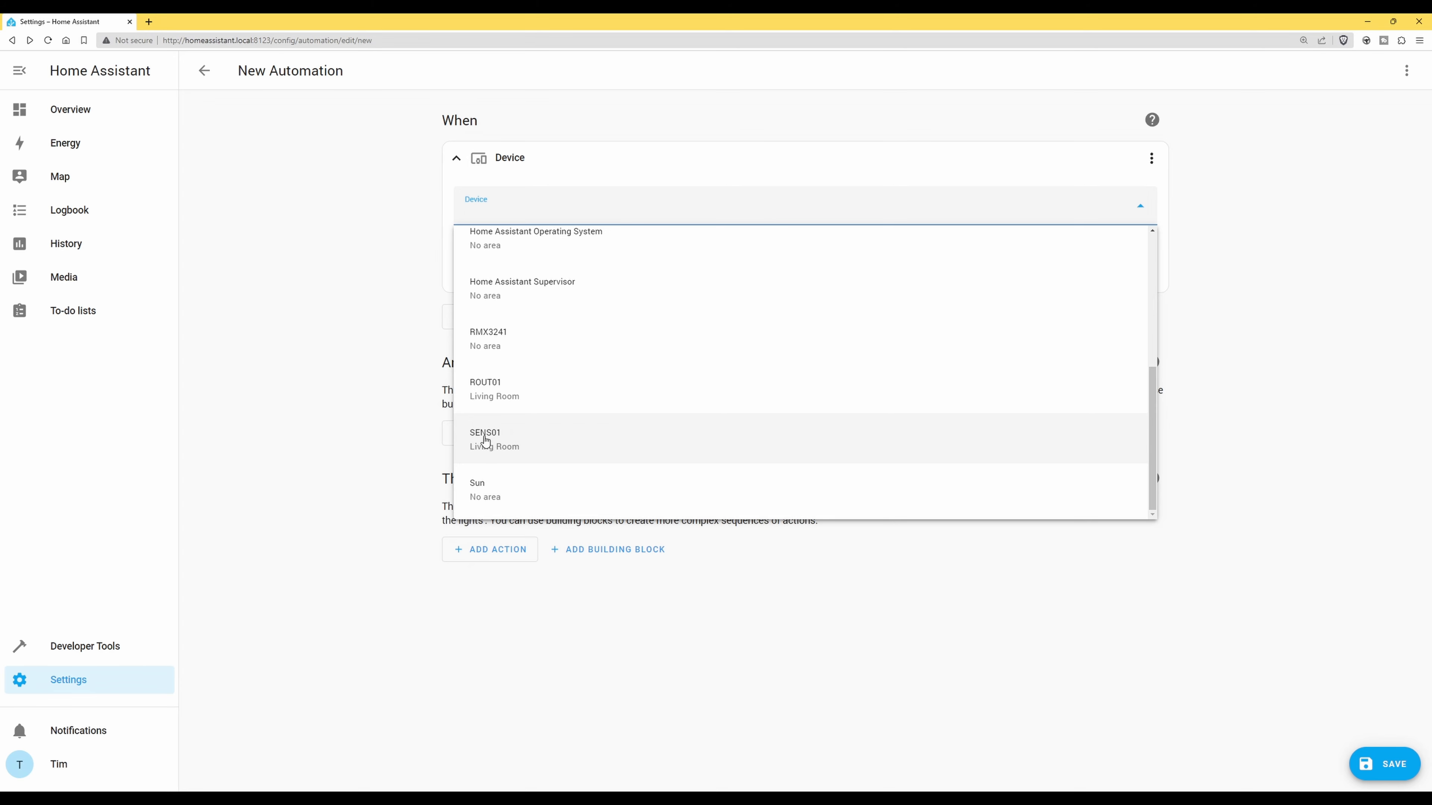
left_click(484, 440)
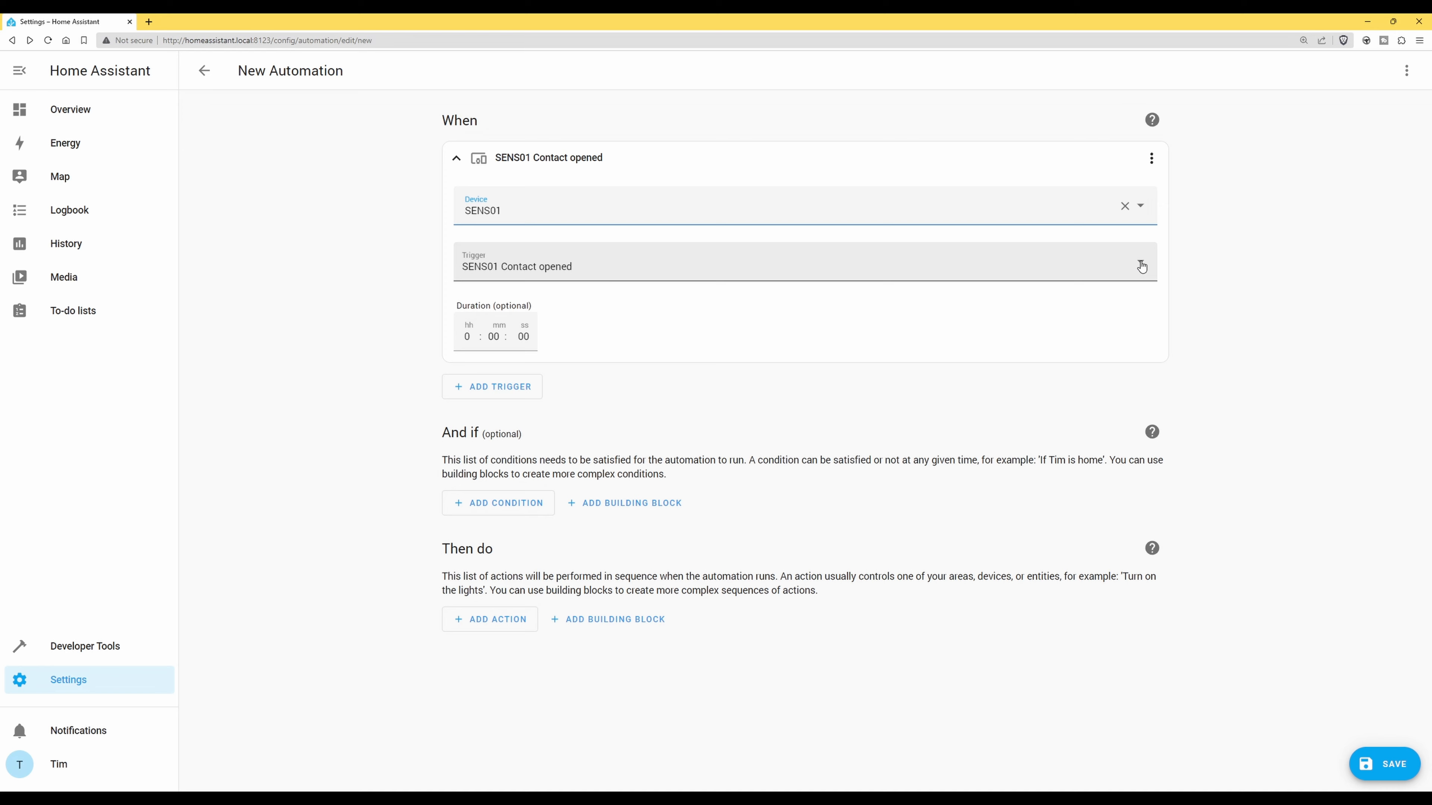
Set the SENS01 trigger to 'Motion Detected started detecting motion' and begin adding another trigger
left_click(1141, 266)
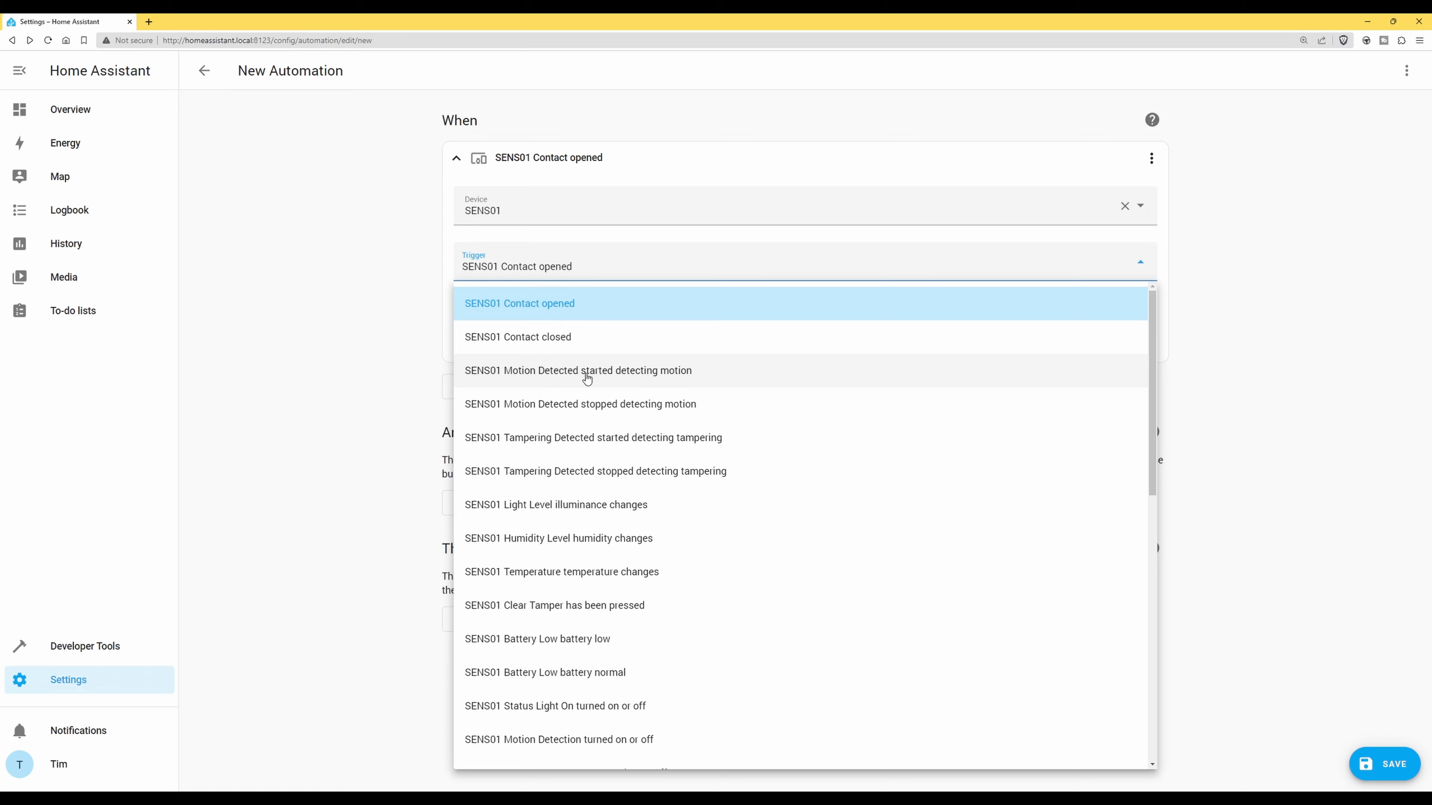
left_click(641, 377)
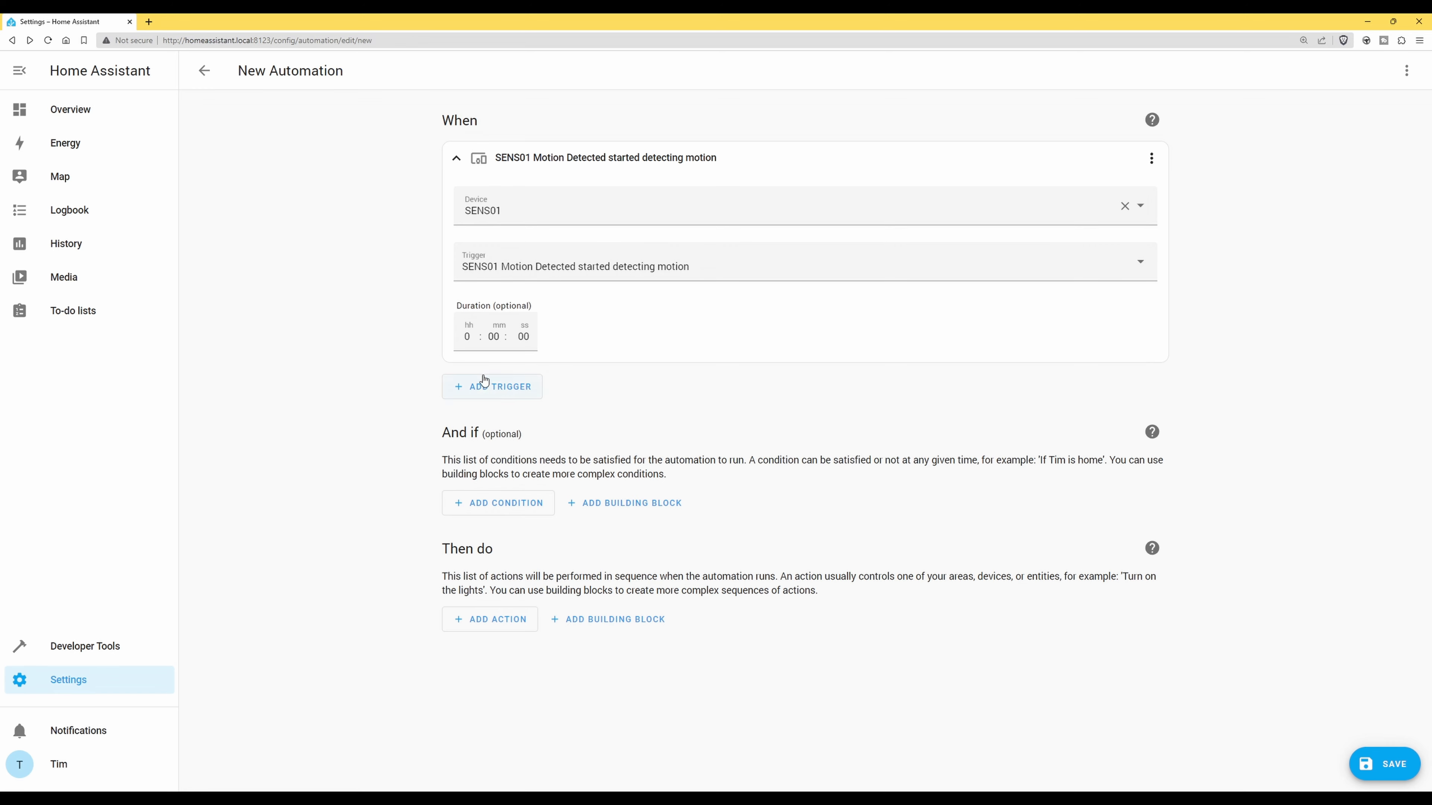
left_click(506, 388)
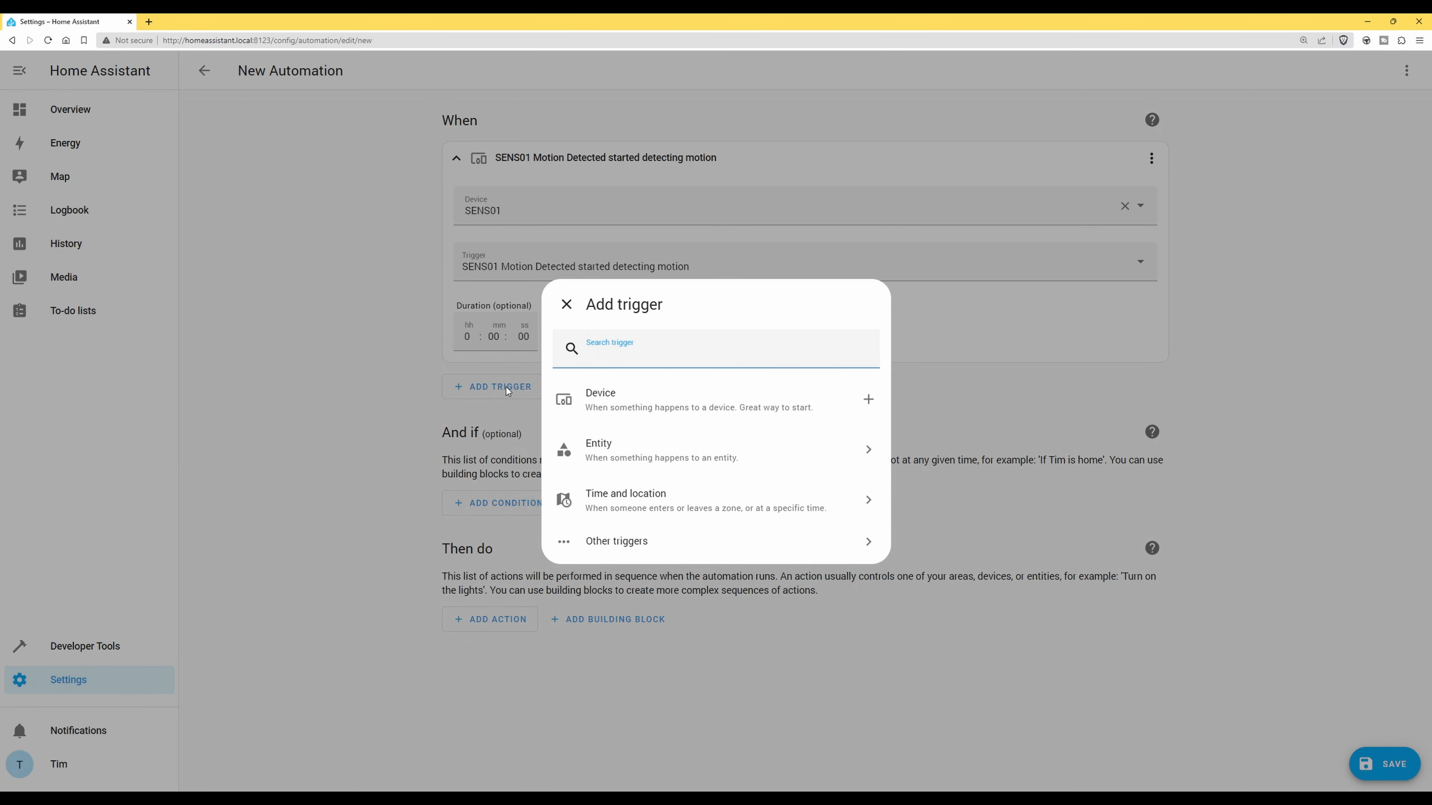
Add a SENS01 device trigger that fires when Motion Detected stops detecting motion
left_click(695, 407)
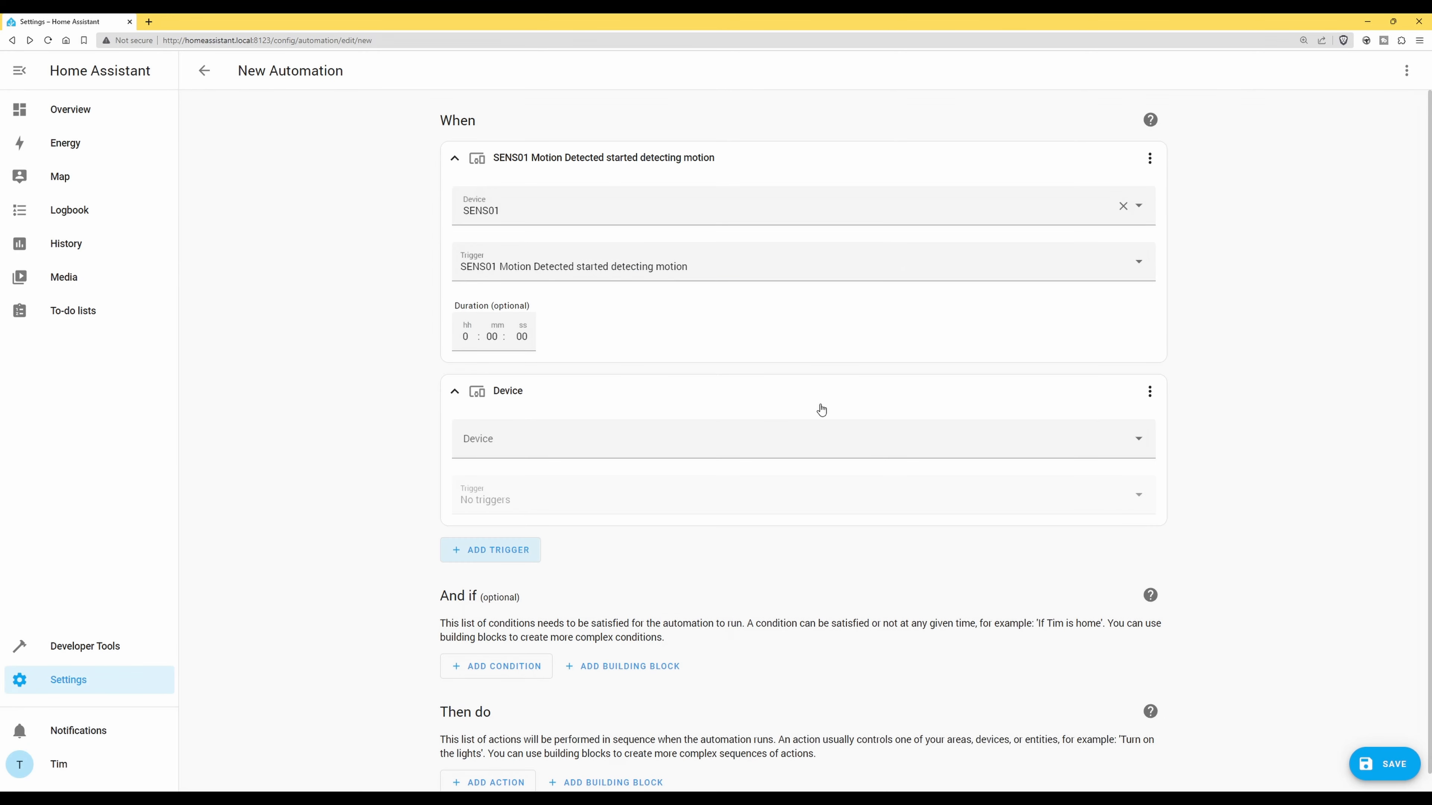
left_click(1138, 439)
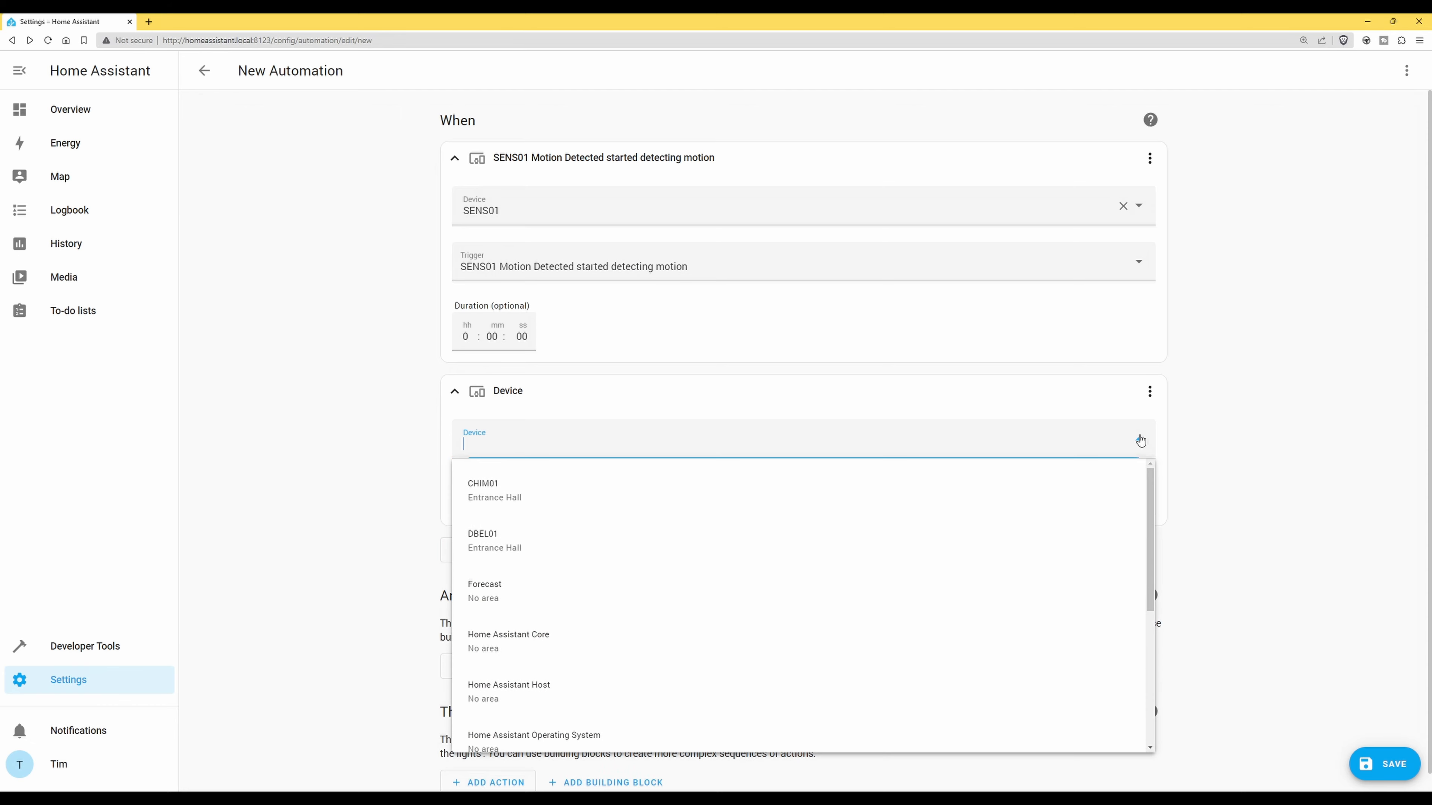
scroll(772, 610, "down", 1)
scroll(773, 610, "up", 1)
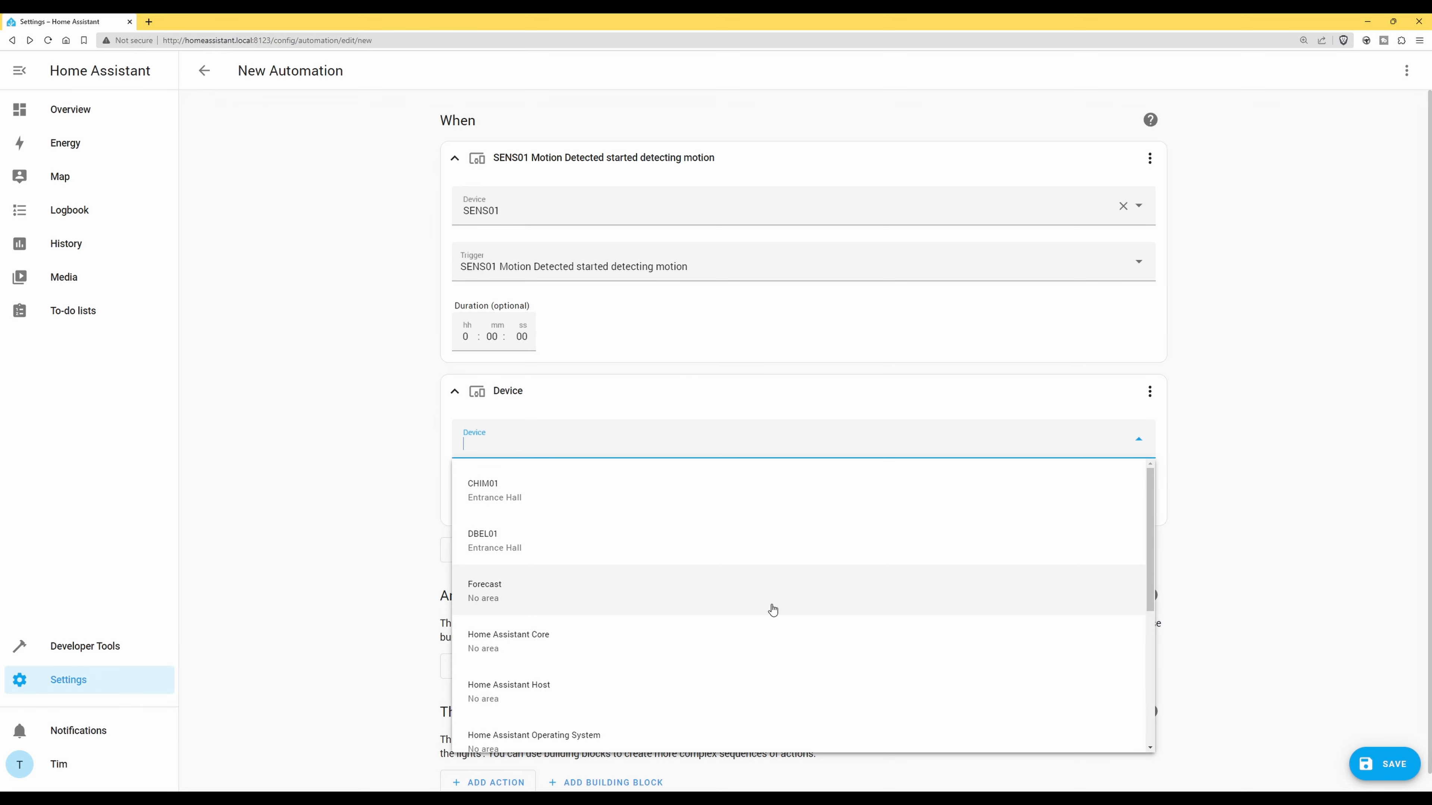
scroll(773, 609, "down", 6)
left_click(771, 608)
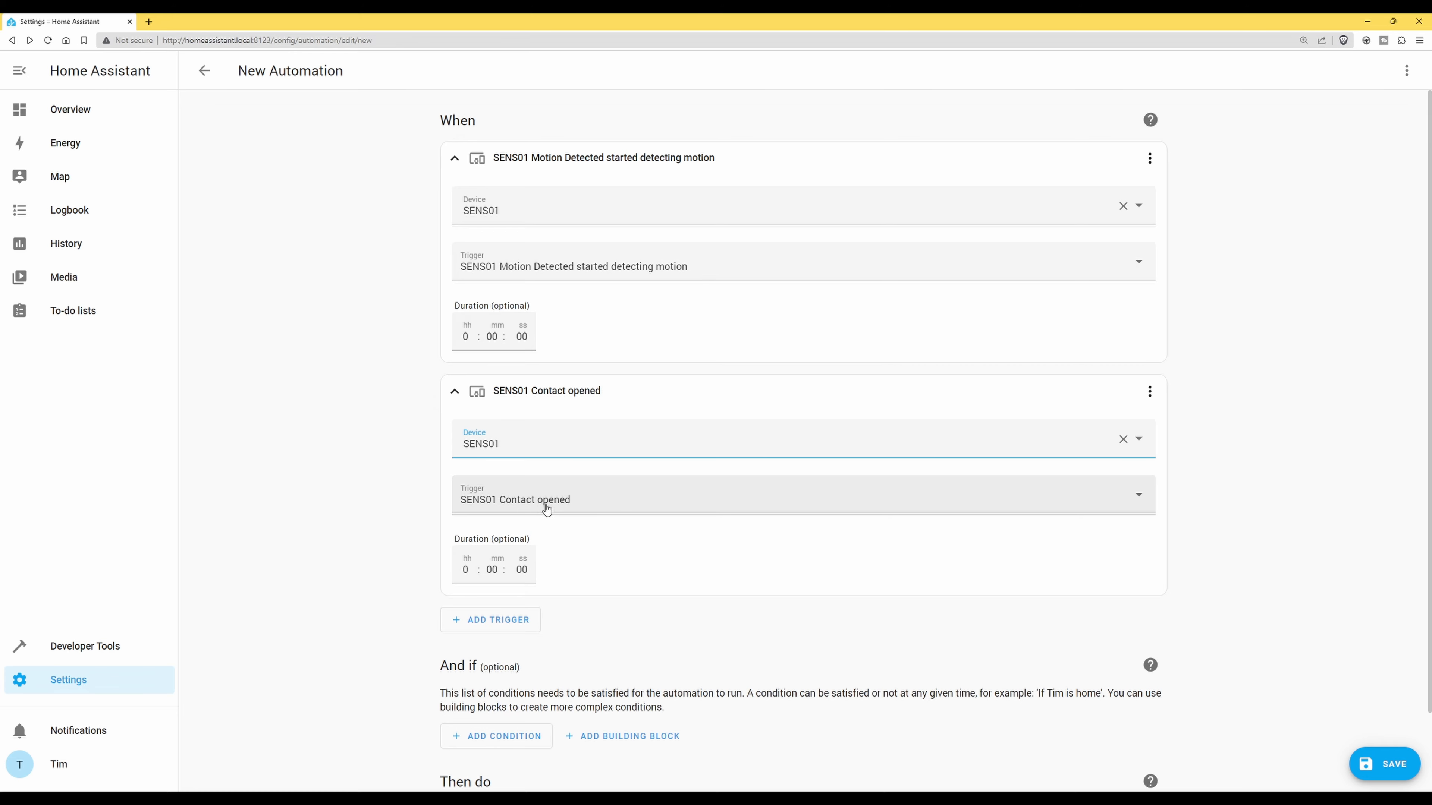
left_click(1140, 498)
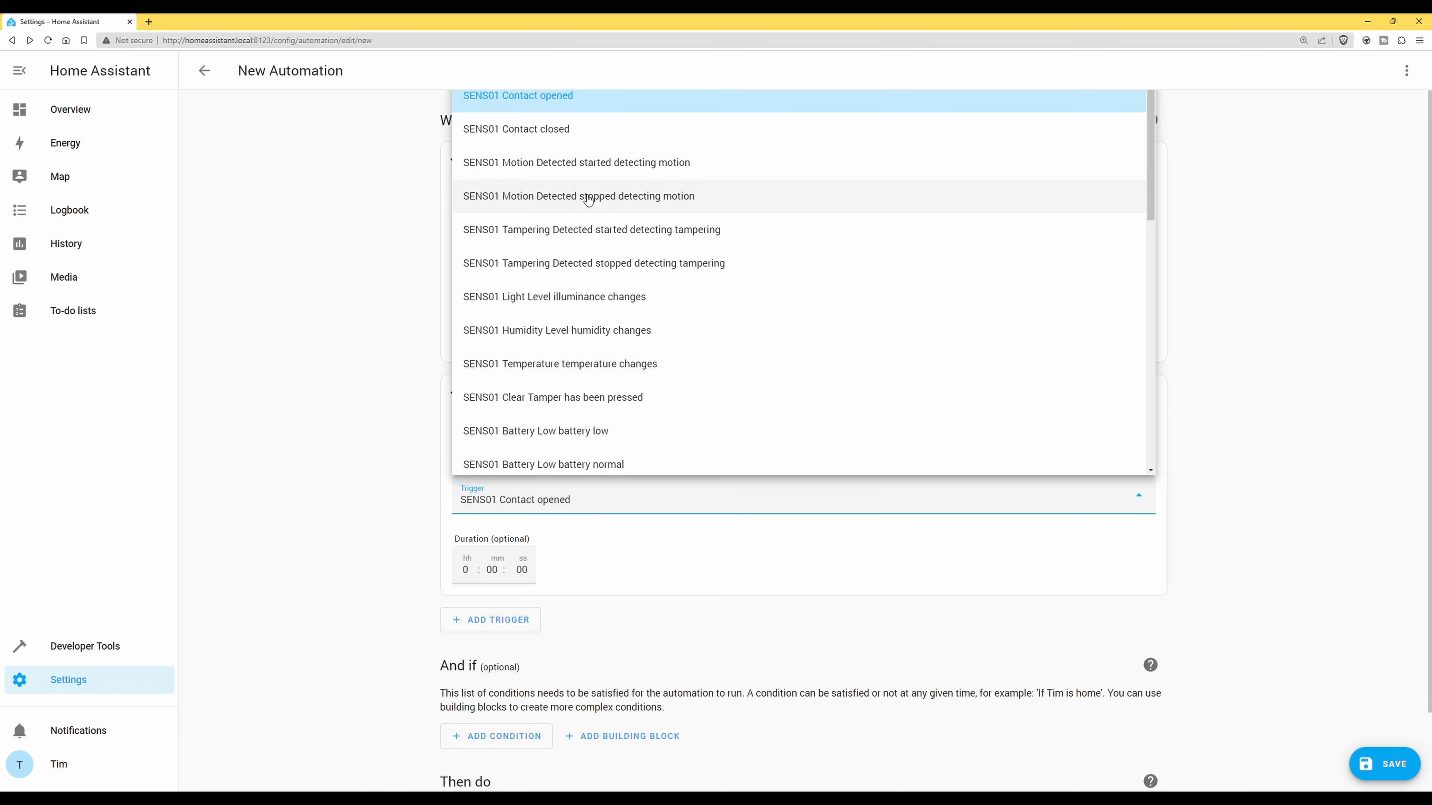
left_click(588, 195)
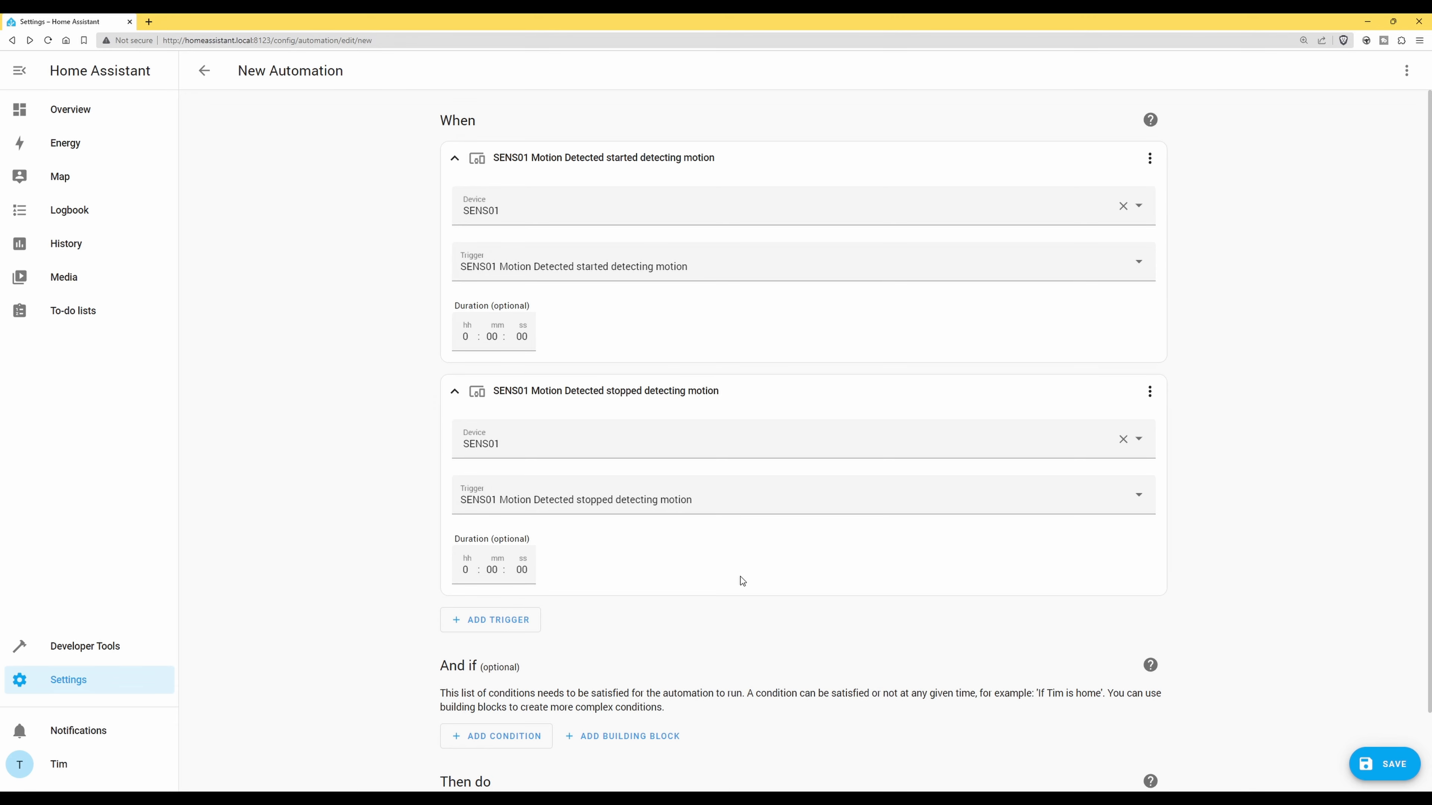
scroll(741, 577, "down", 2)
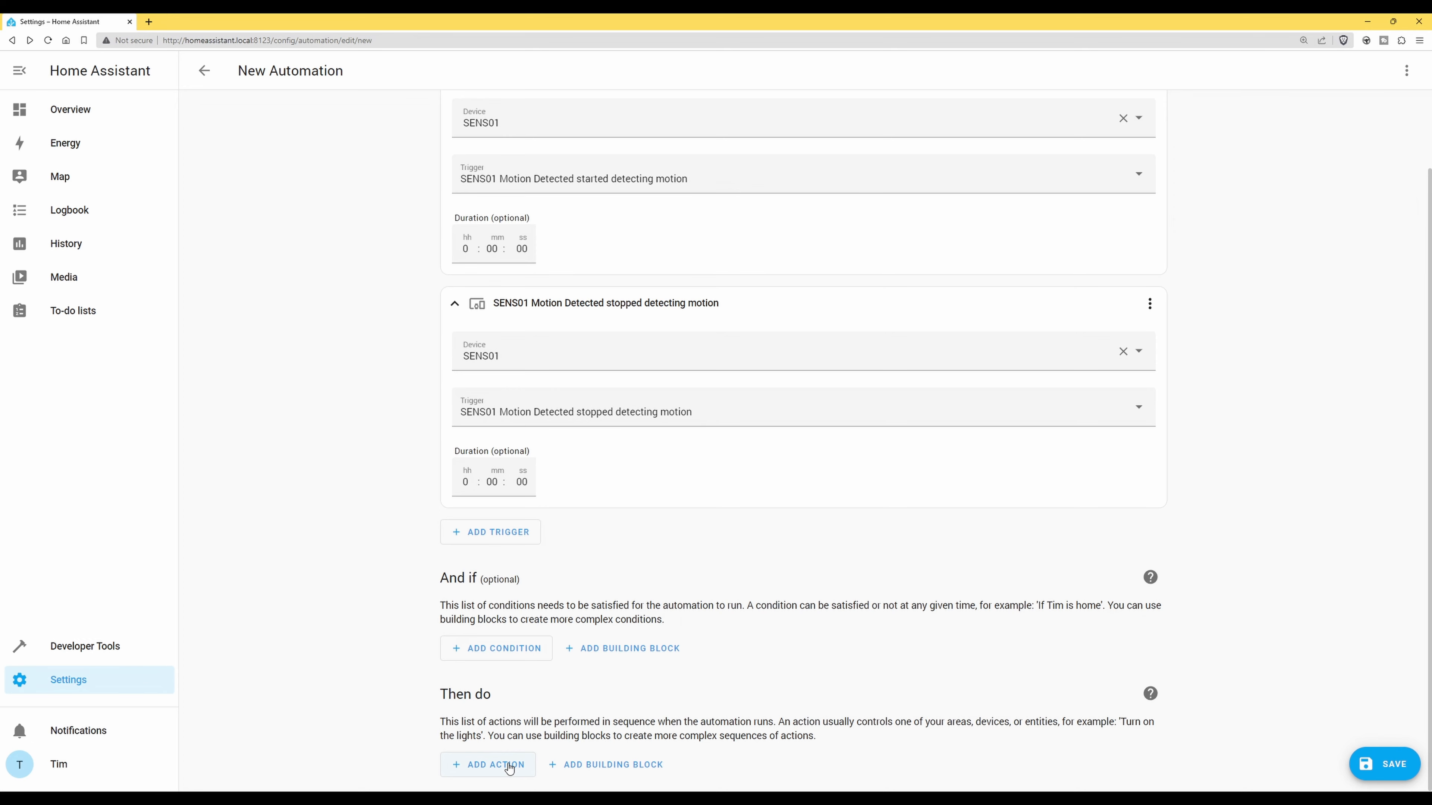
Add a 'Send a persistent notification' action from the Notifications options
left_click(489, 764)
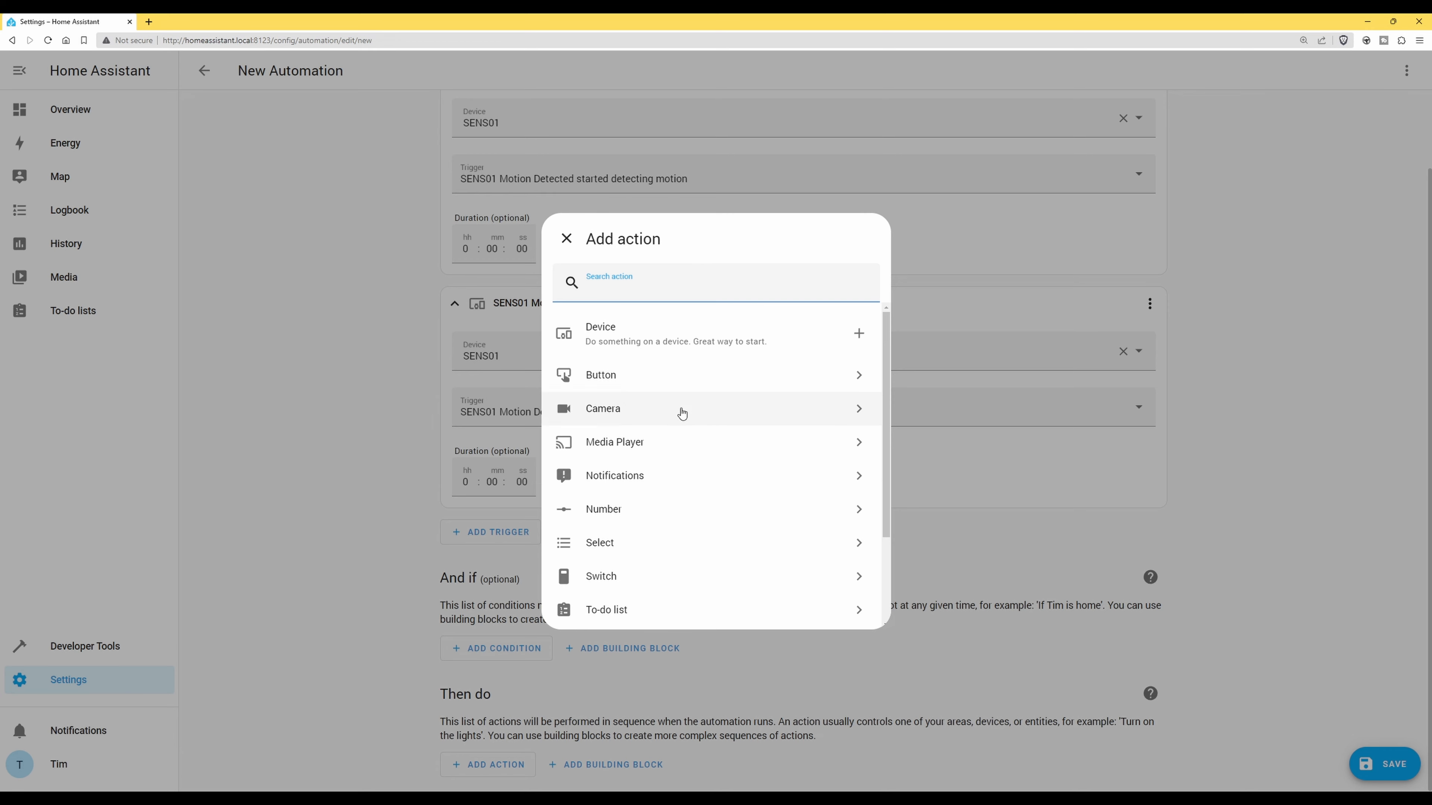
left_click(630, 478)
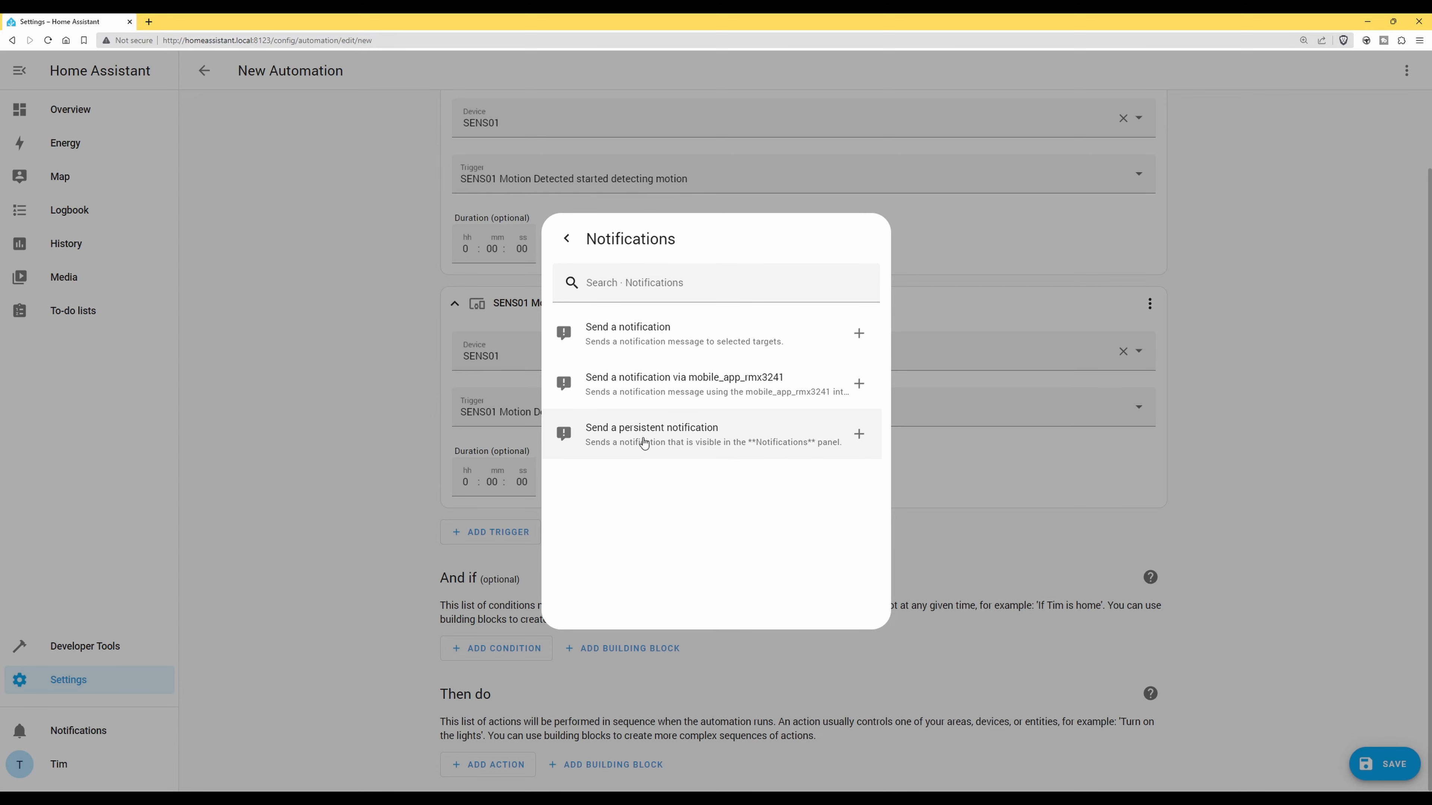
left_click(685, 438)
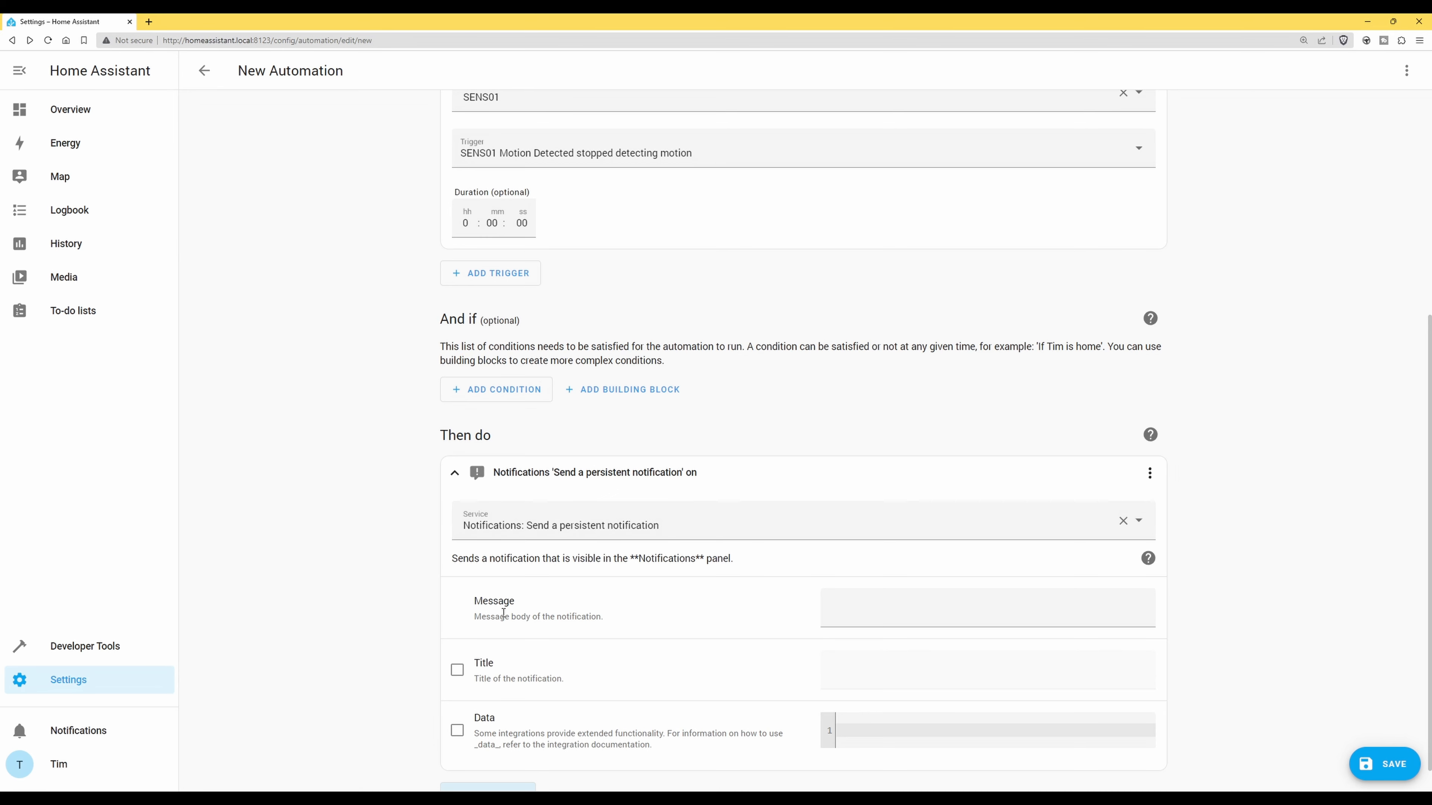
Enter message 'Motion has been detected in the living room' and enable a matching Living Room title
left_click(944, 610)
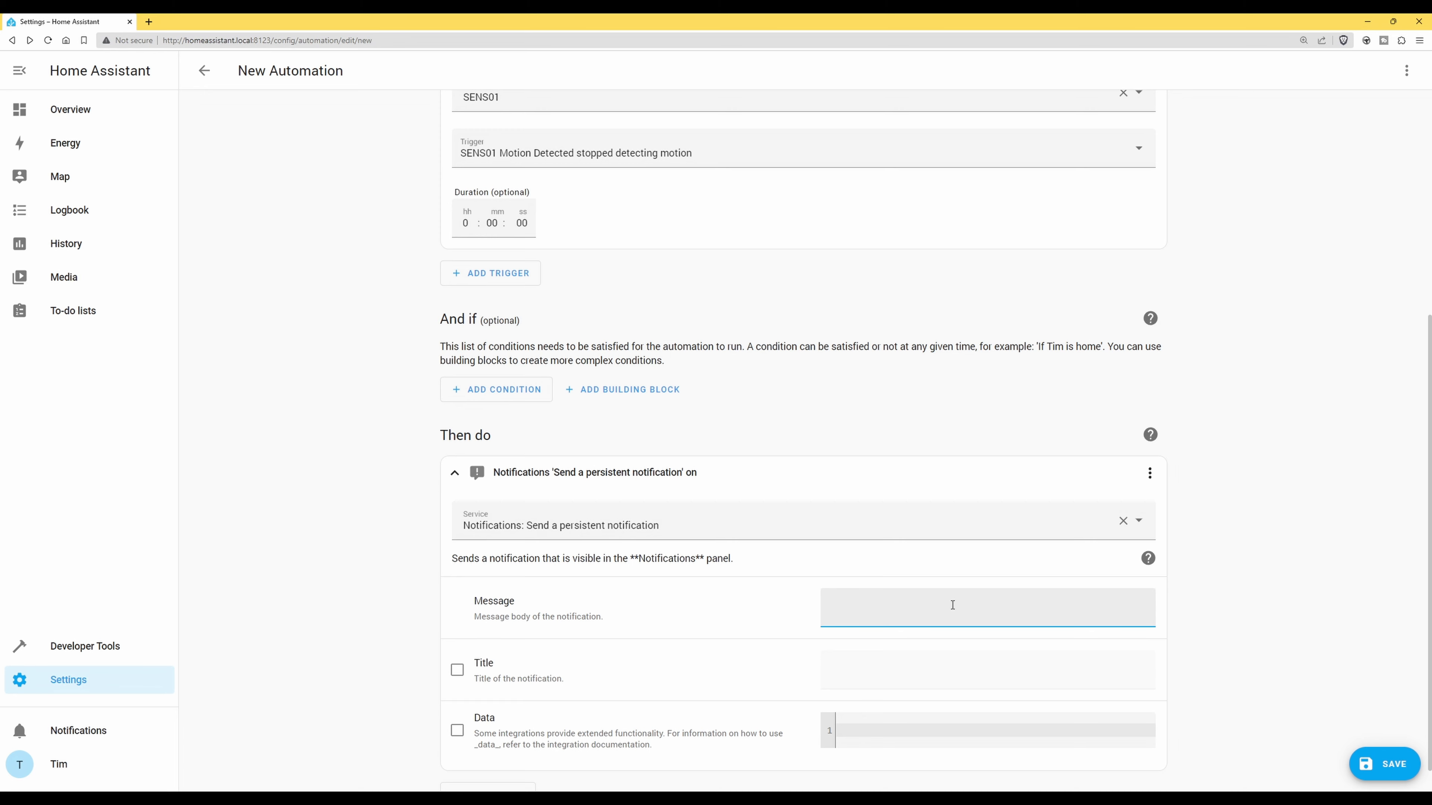
type("Motion has been detected in the living room")
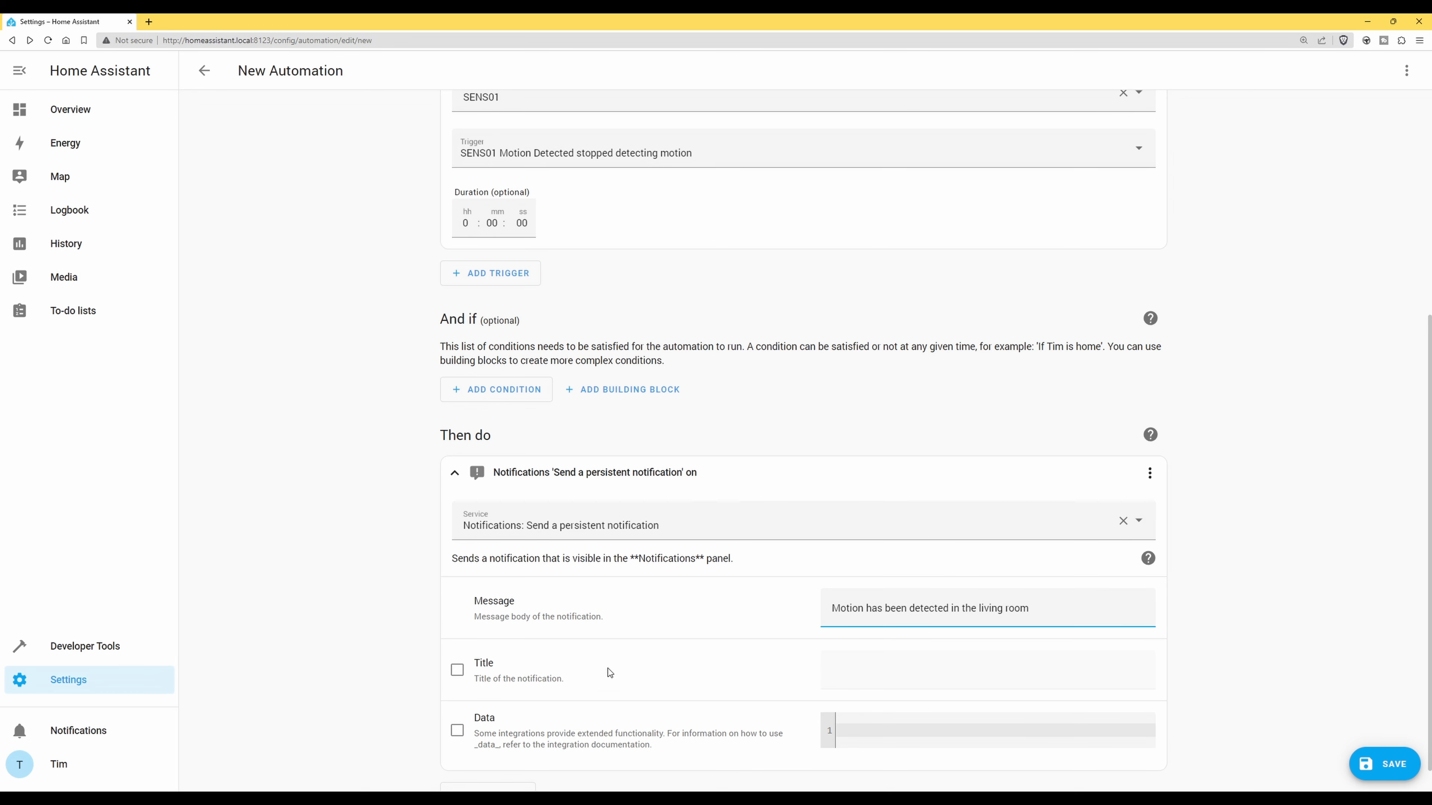
left_click(457, 671)
left_click(935, 666)
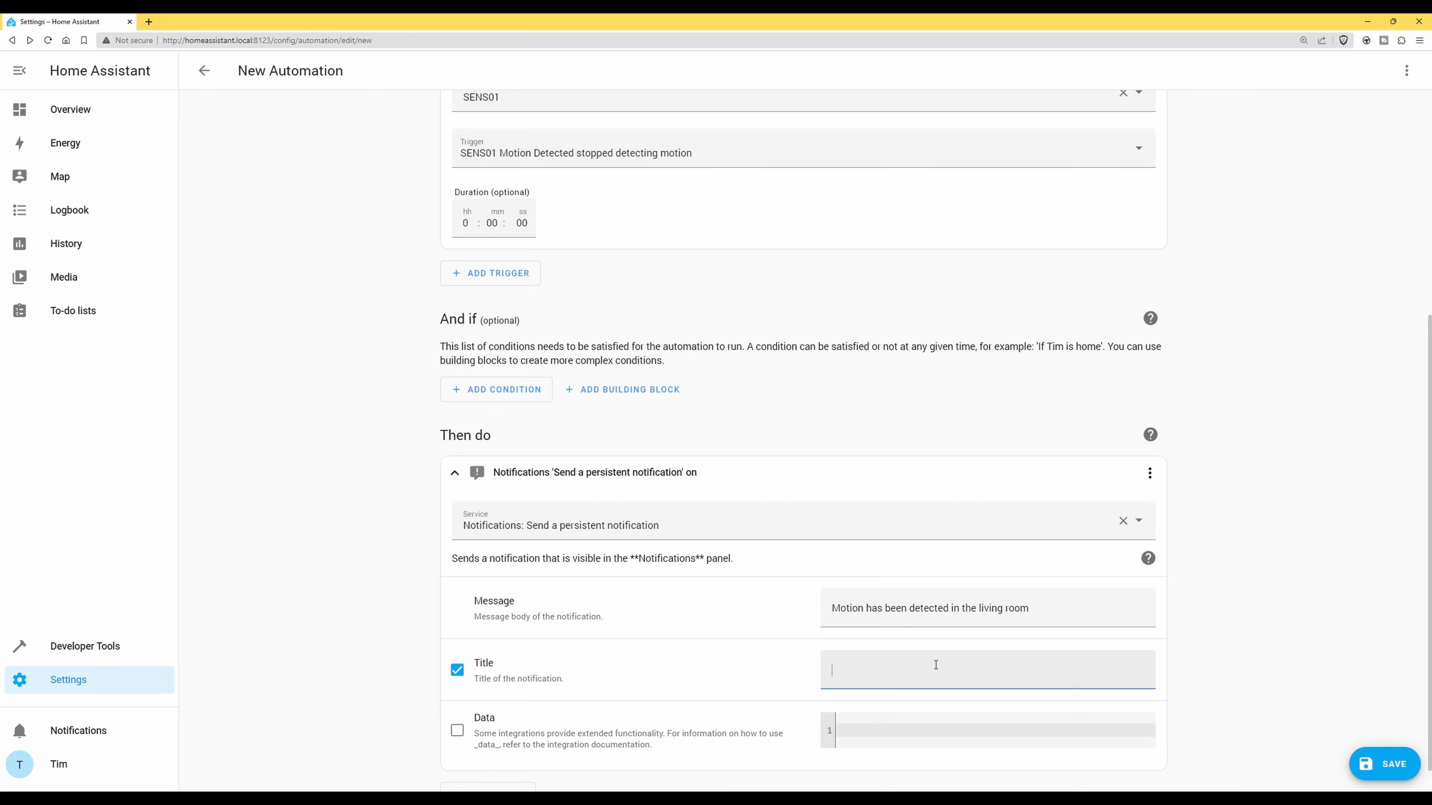
type("Motion has been detected in the Living Room")
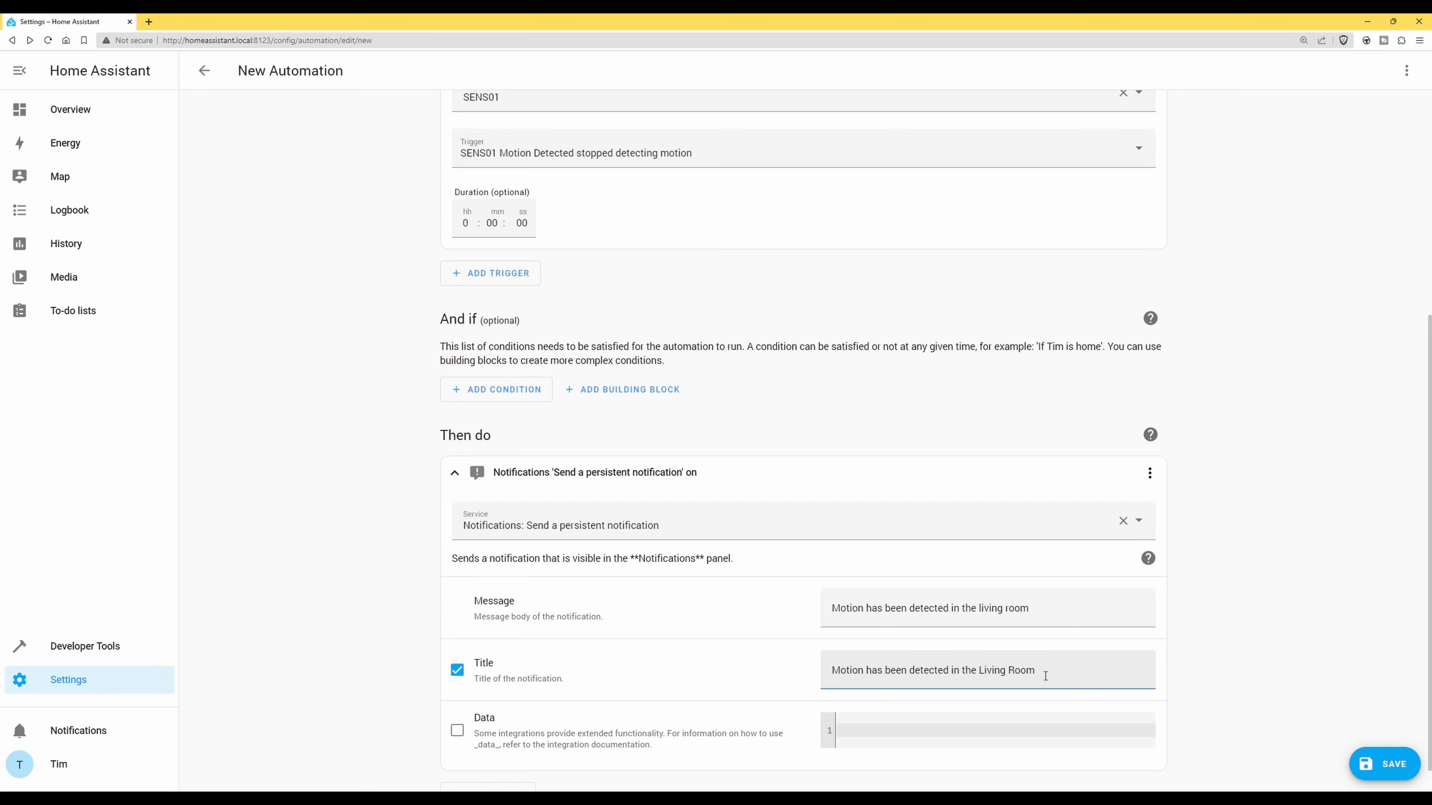
scroll(1075, 671, "down", 1)
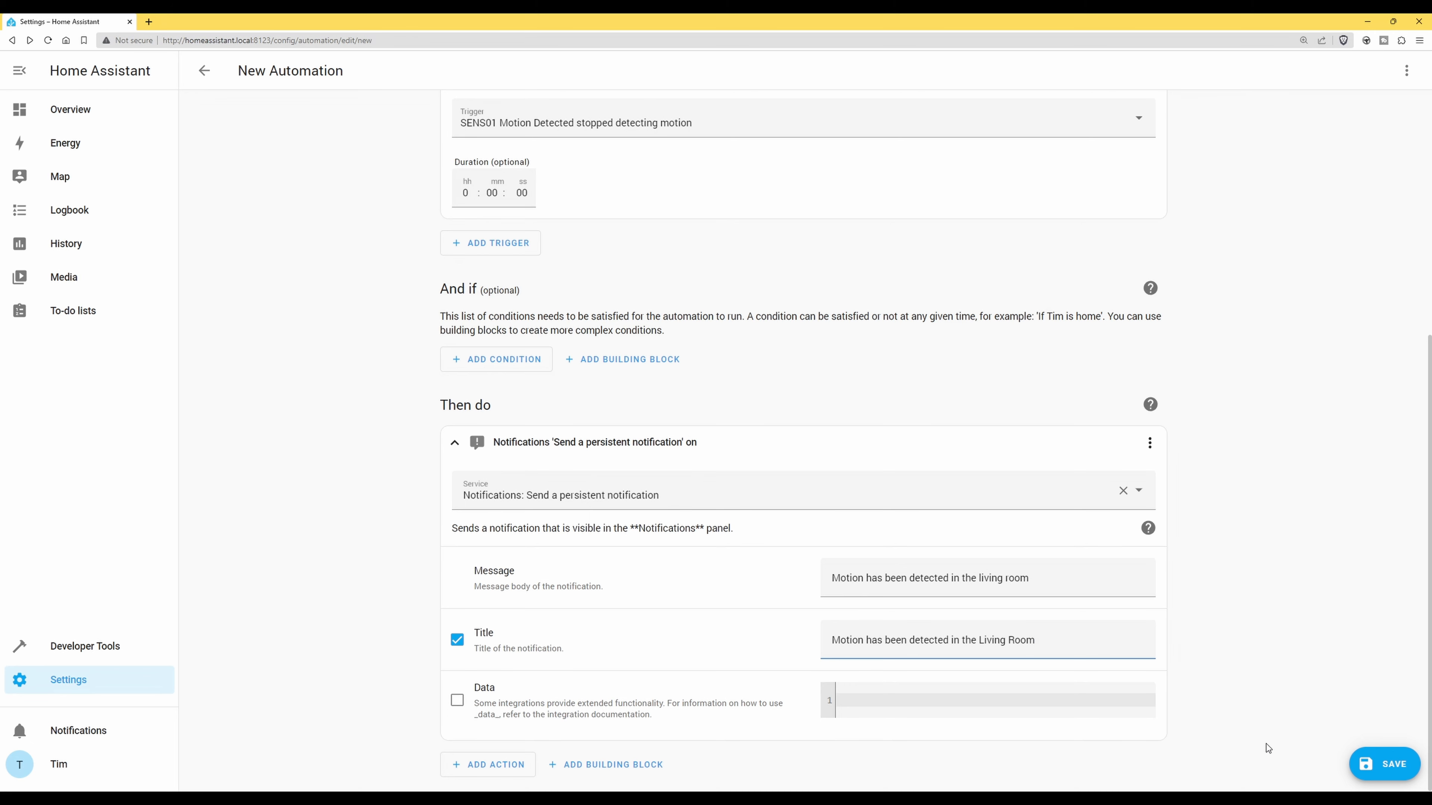
Save the automation, replacing the name 'New Automation' with 'Motion Detection'
left_click(1389, 765)
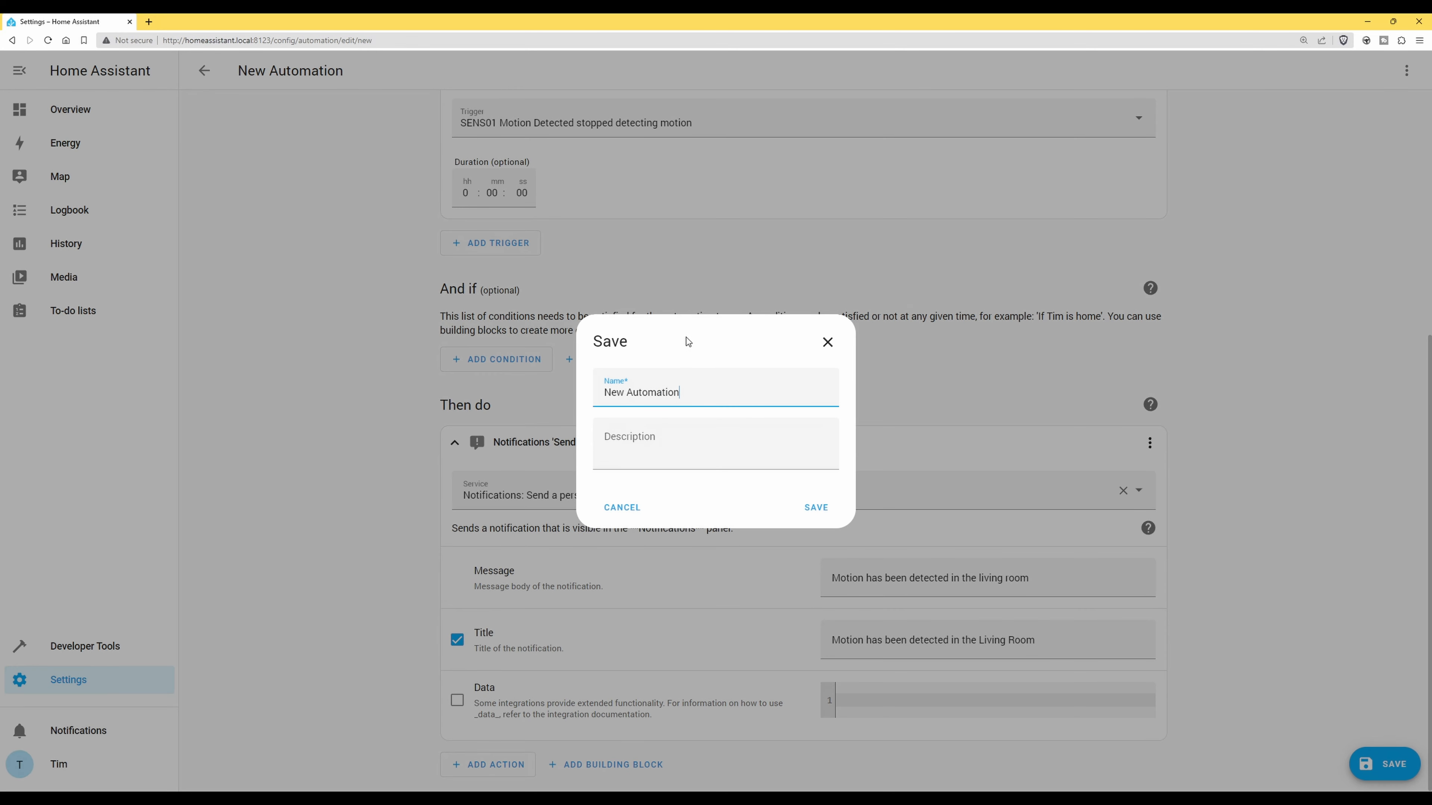
triple_click(705, 394)
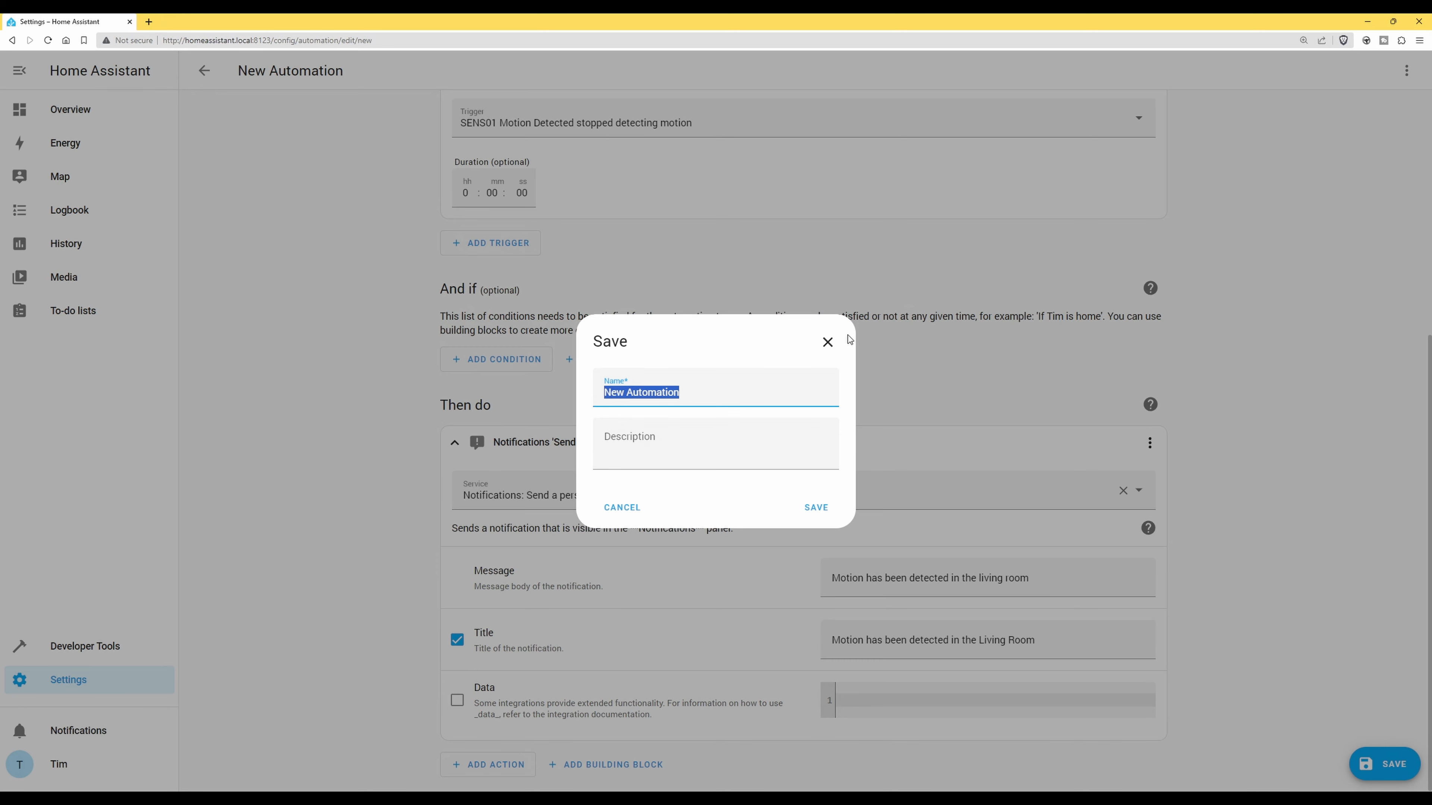
key("BackSpace")
type("Motion M")
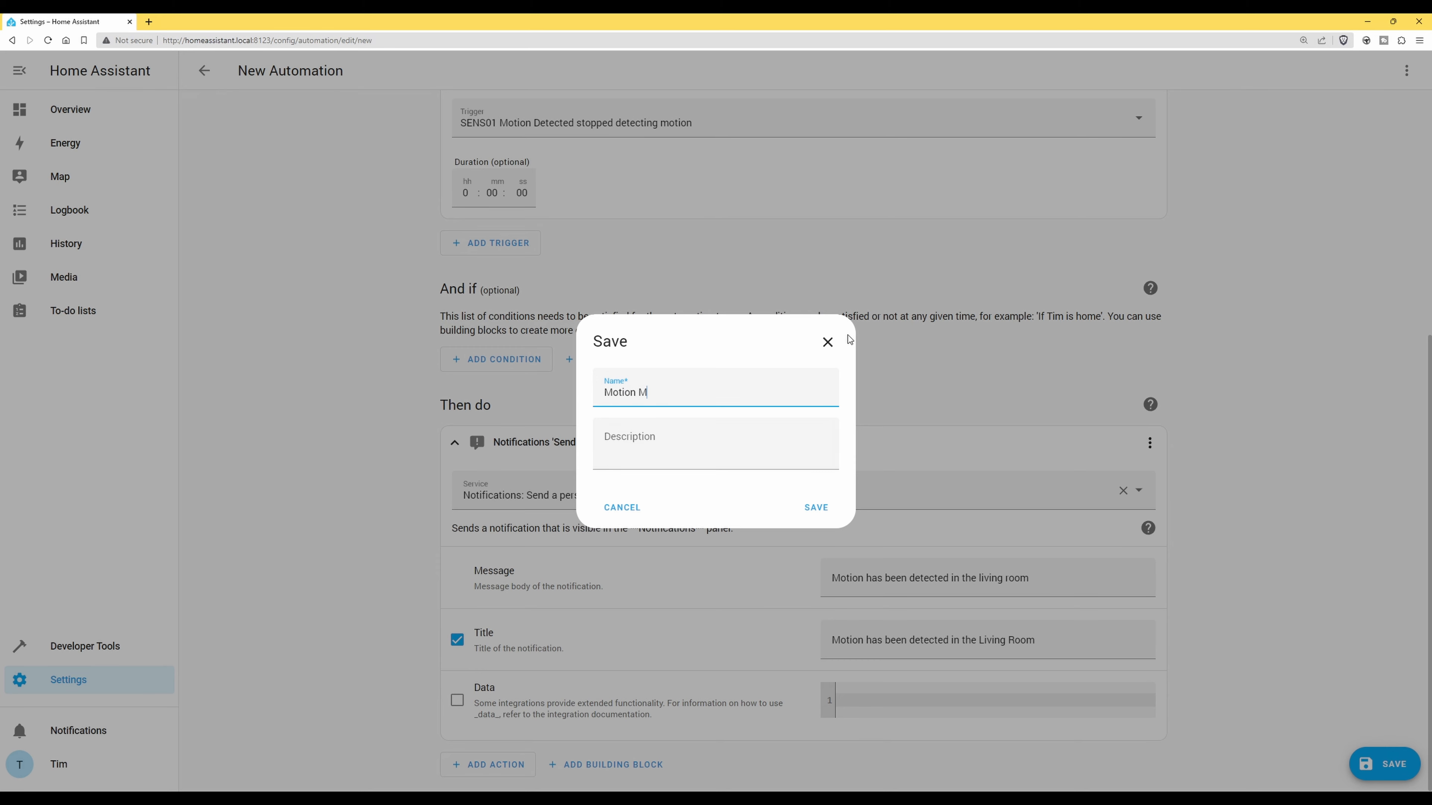
key("BackSpace")
type("Dt")
type("tection")
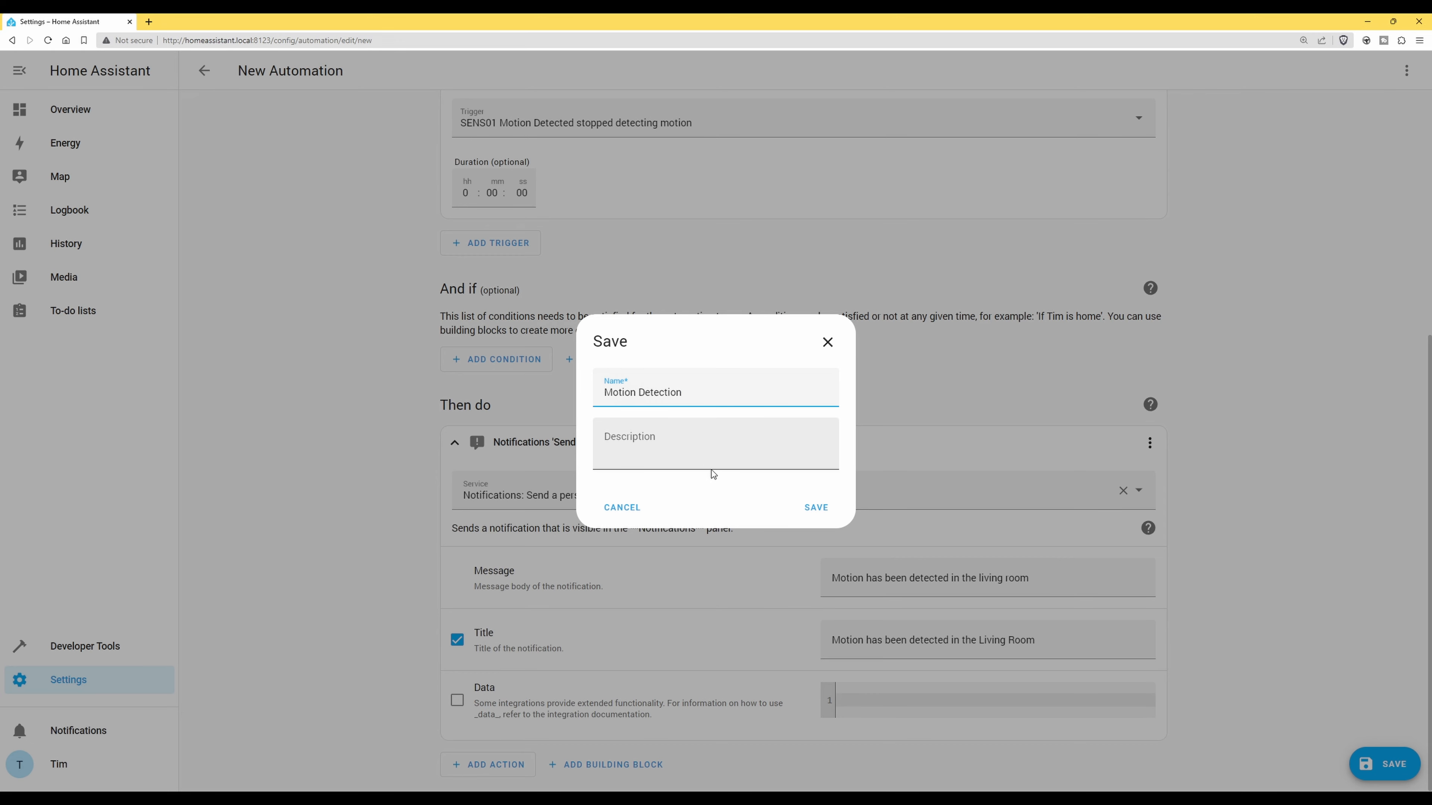
left_click(818, 507)
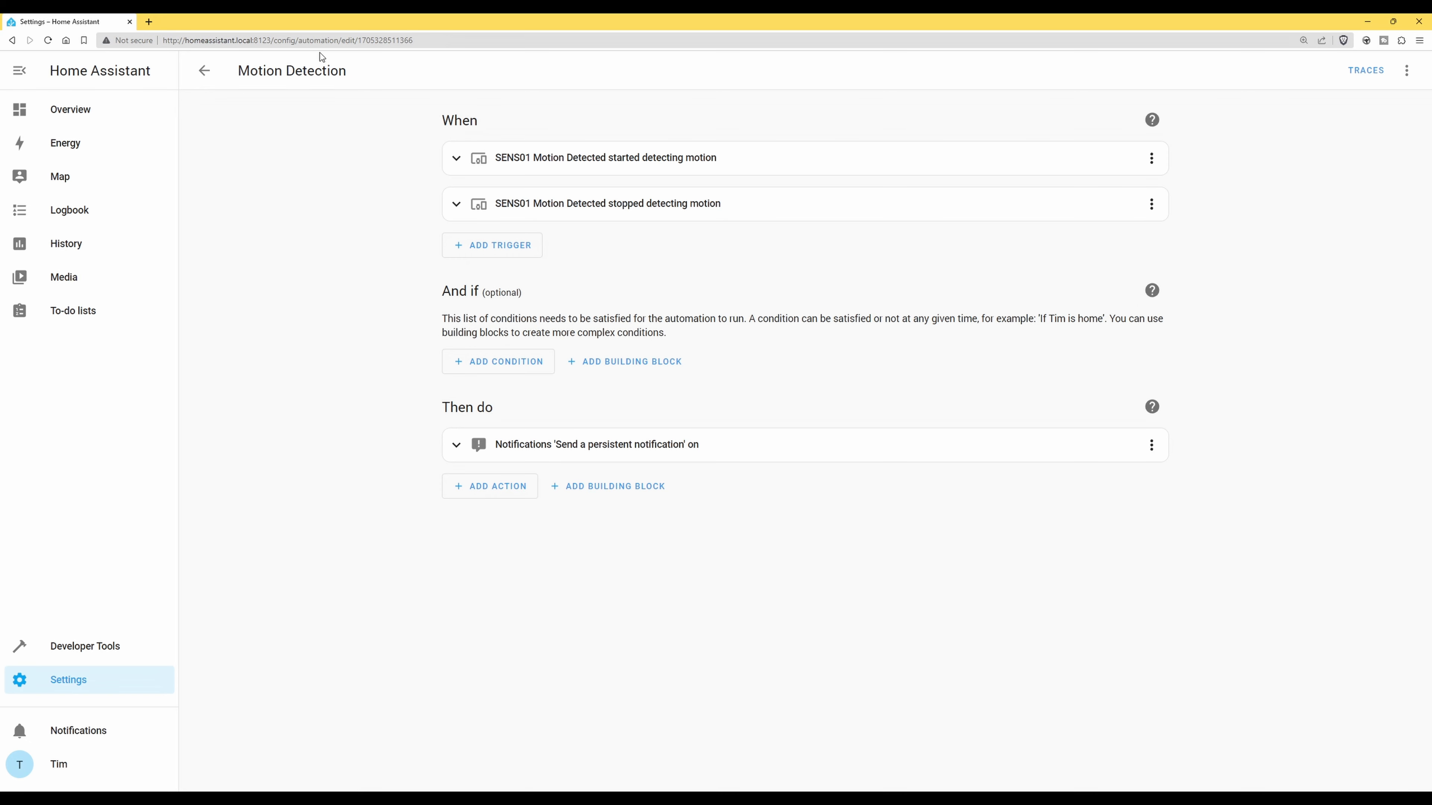
left_click(205, 72)
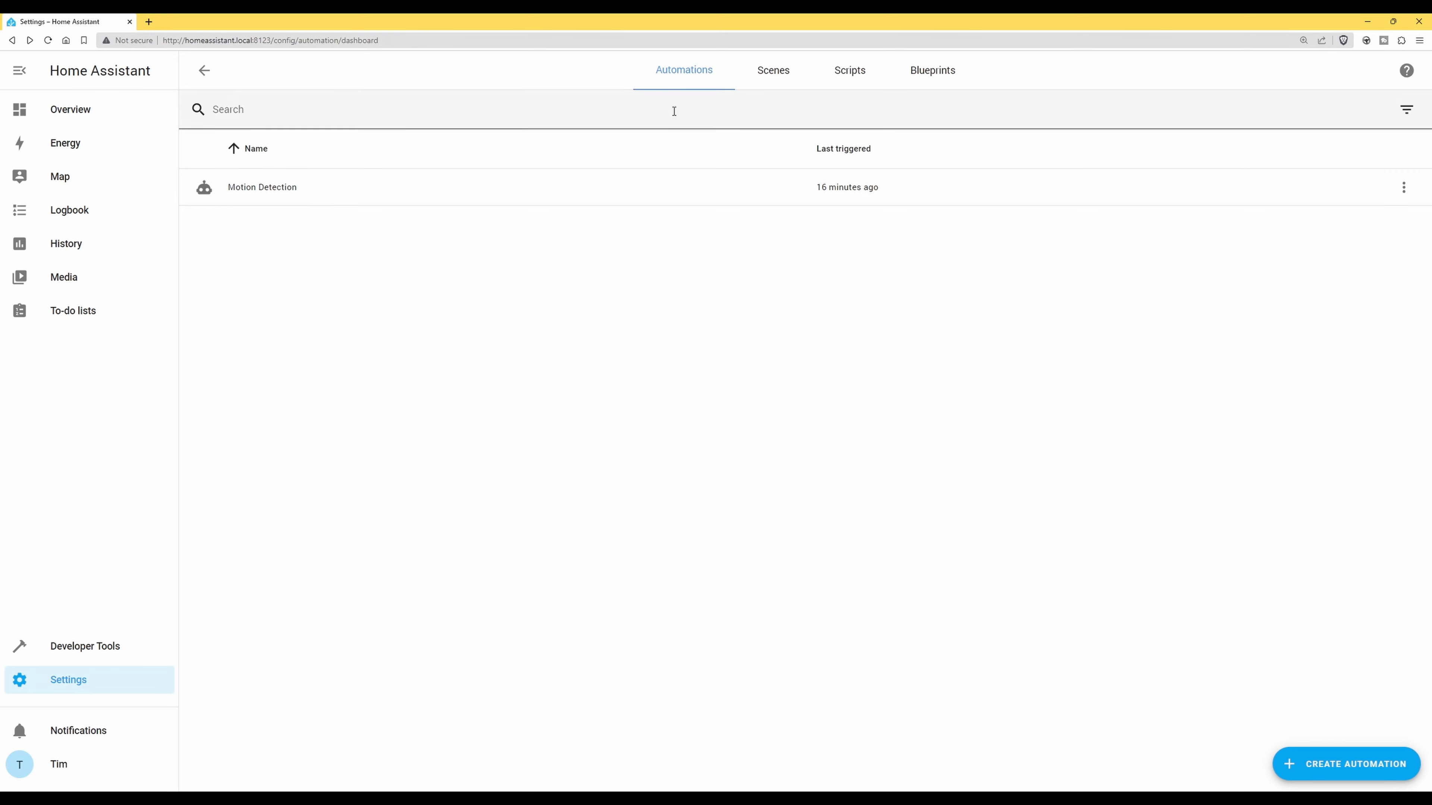
left_click(677, 196)
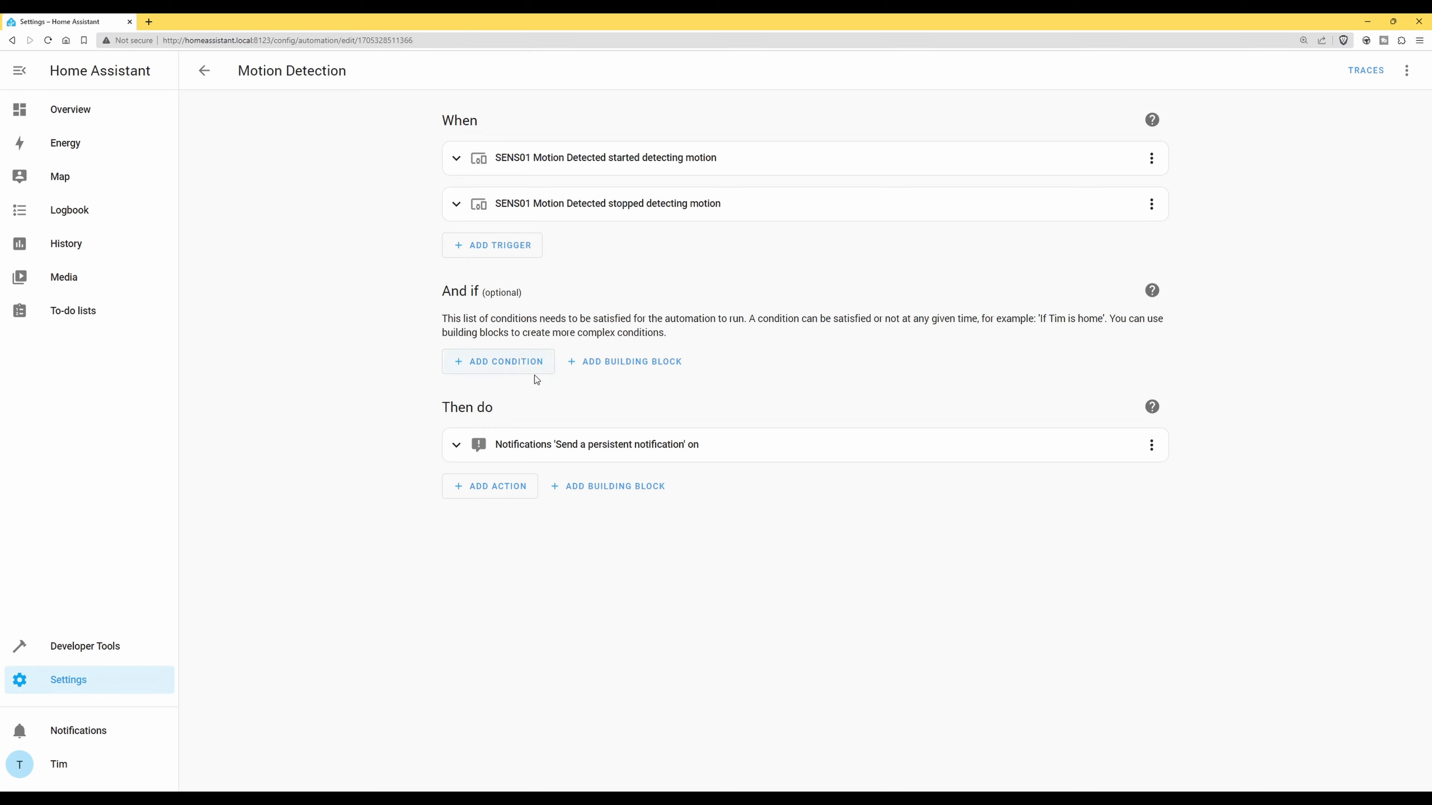
Add a Time condition under And if, from the Time and location conditions
left_click(510, 363)
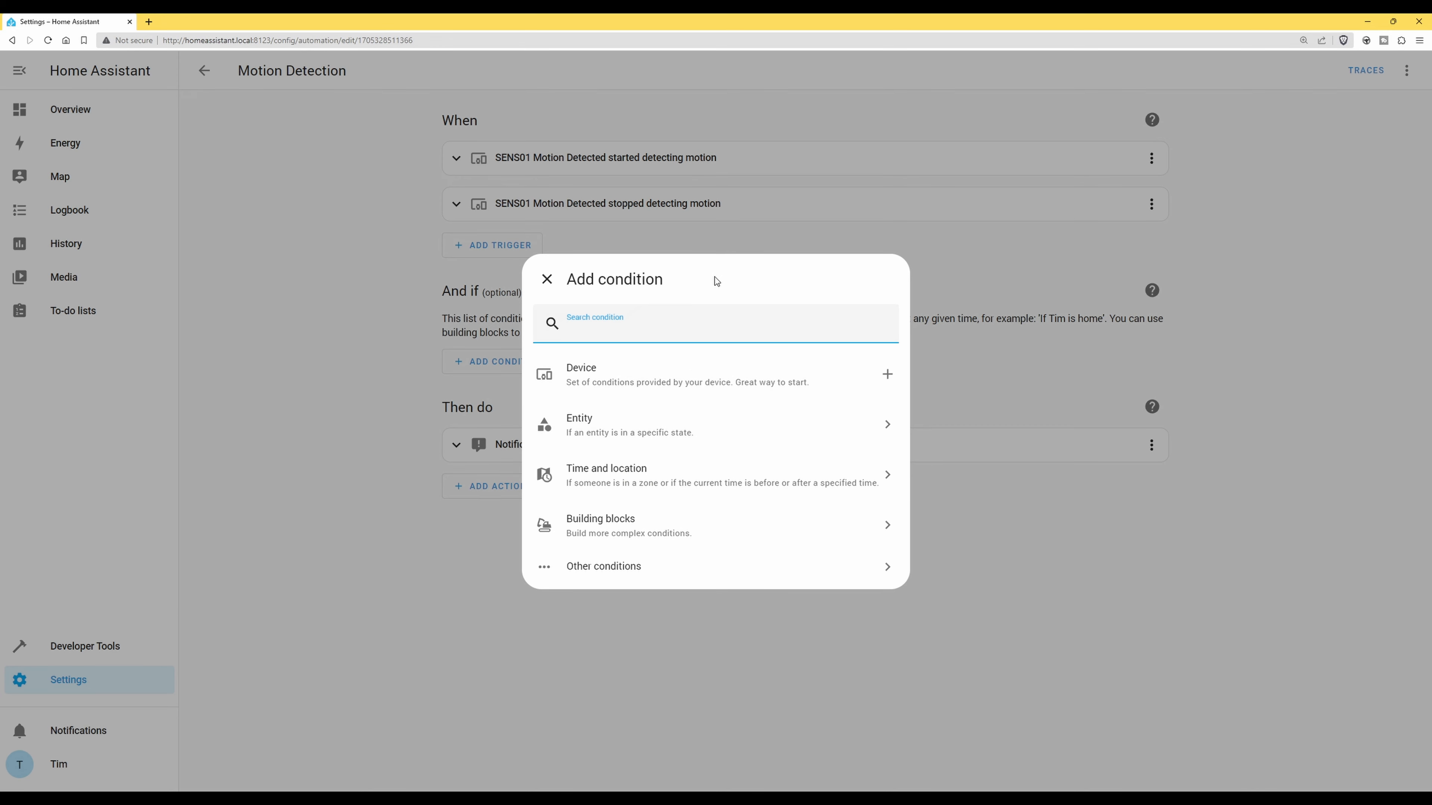
left_click(621, 477)
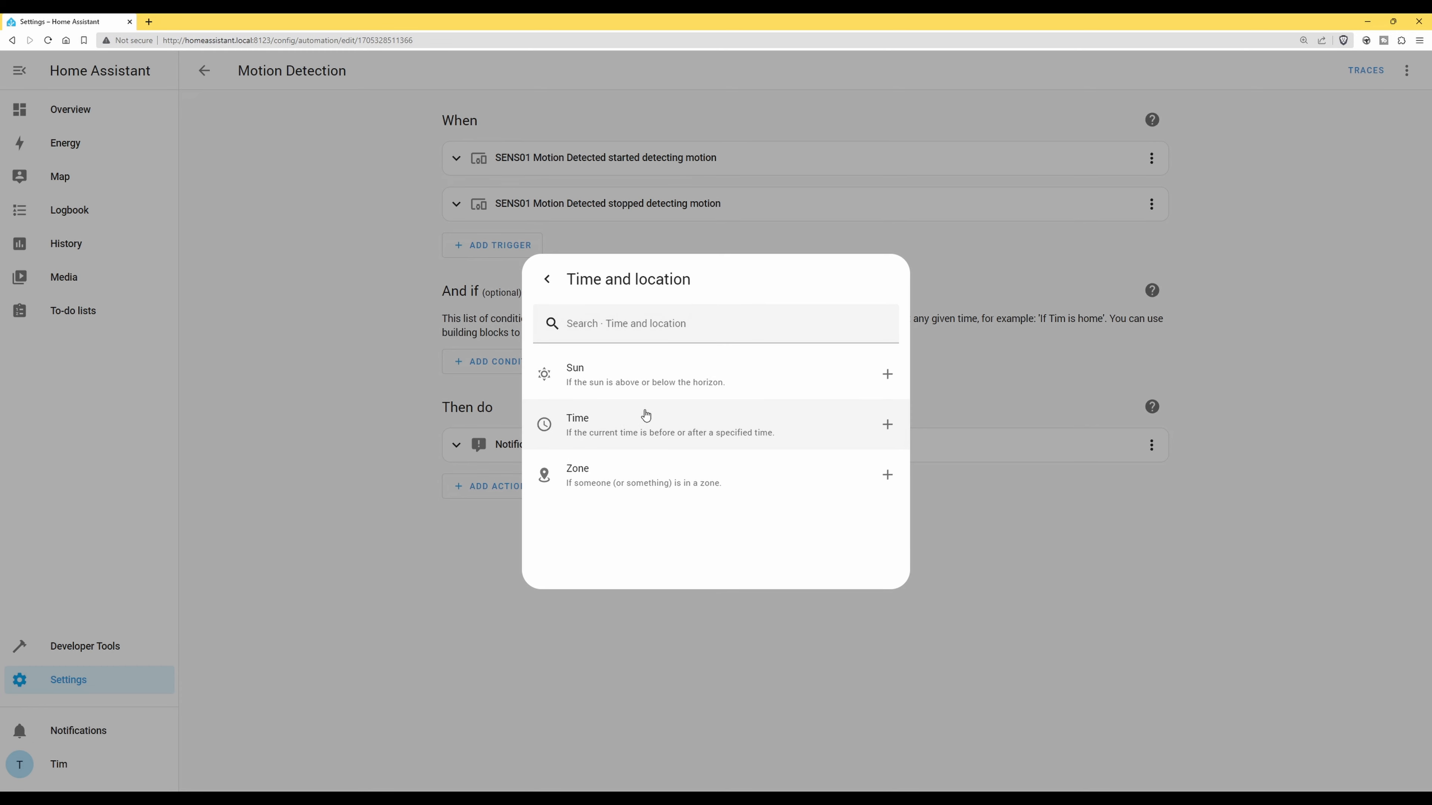
left_click(592, 432)
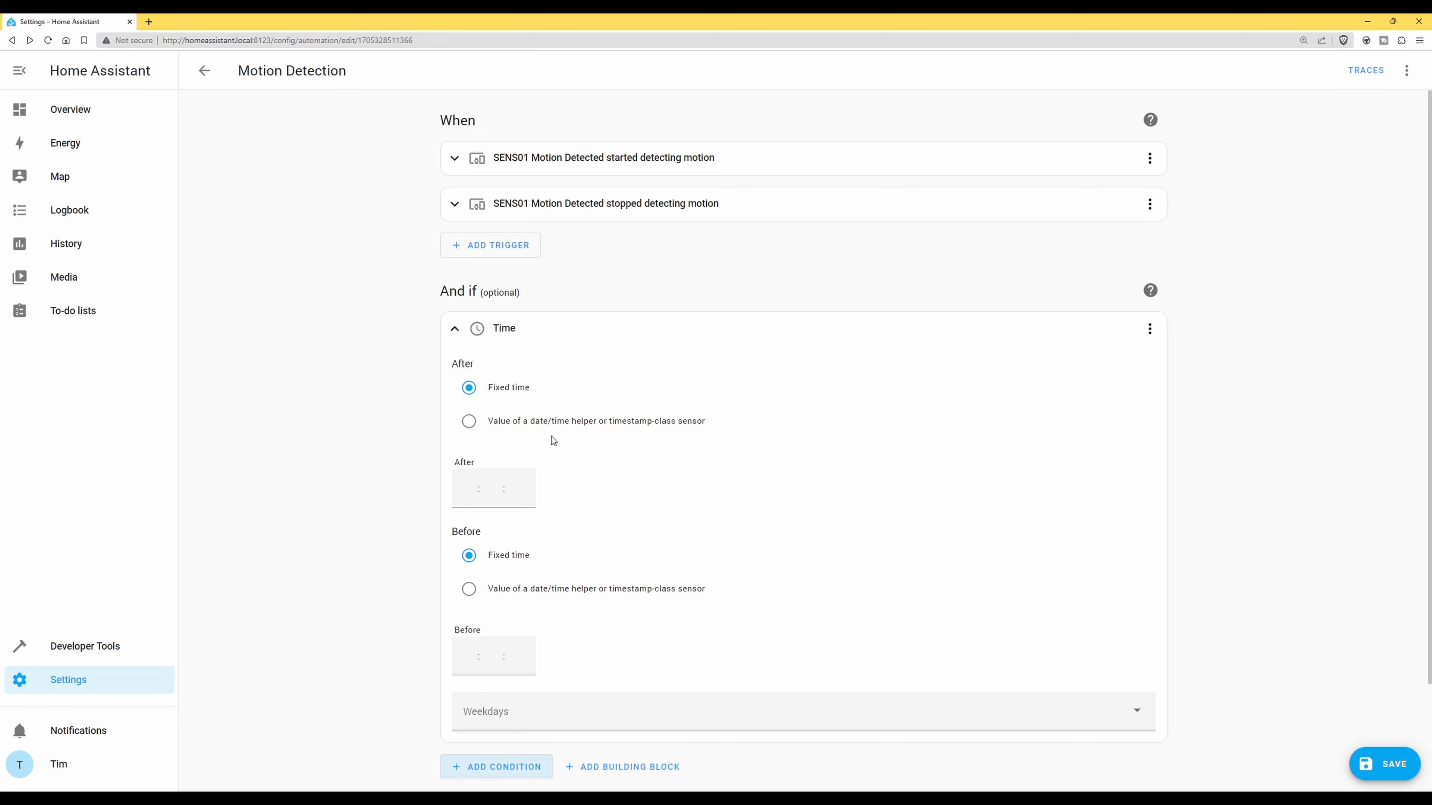
Set the Time condition to after 23:00 and before 07:00
left_click(466, 494)
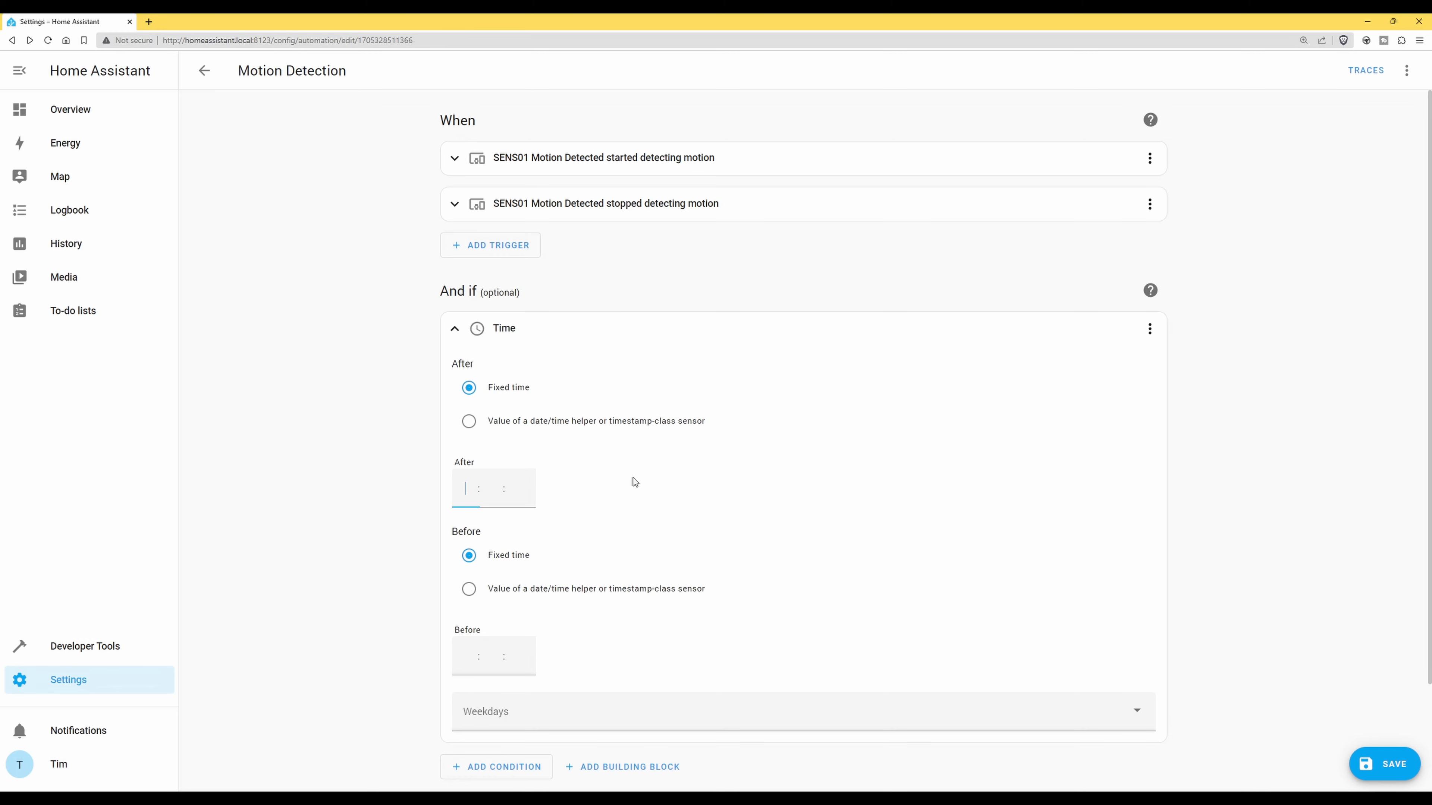
type("23 : 00 : 00")
key("Tab")
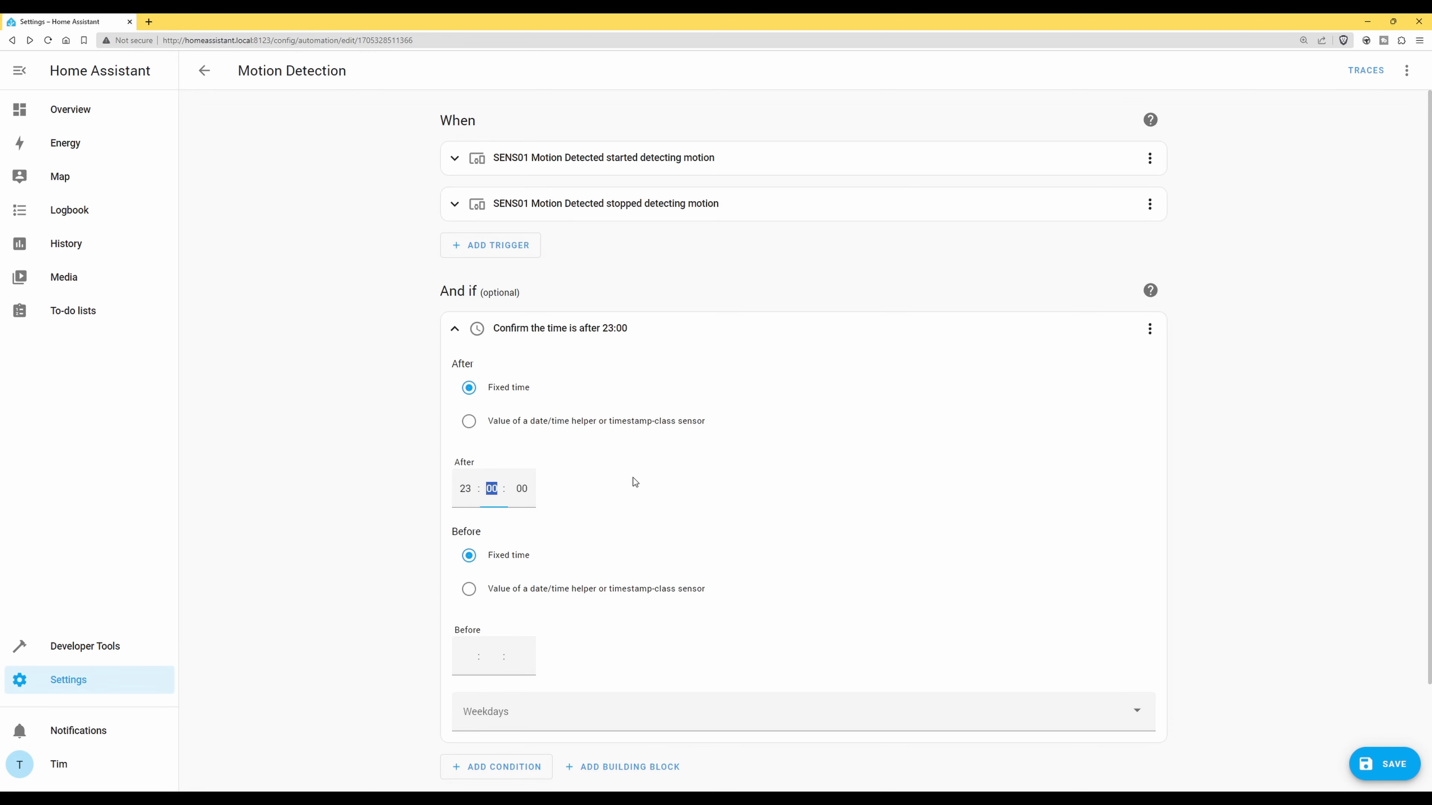
left_click(633, 478)
left_click(467, 658)
type("07 : :")
key("Tab")
key("Tab")
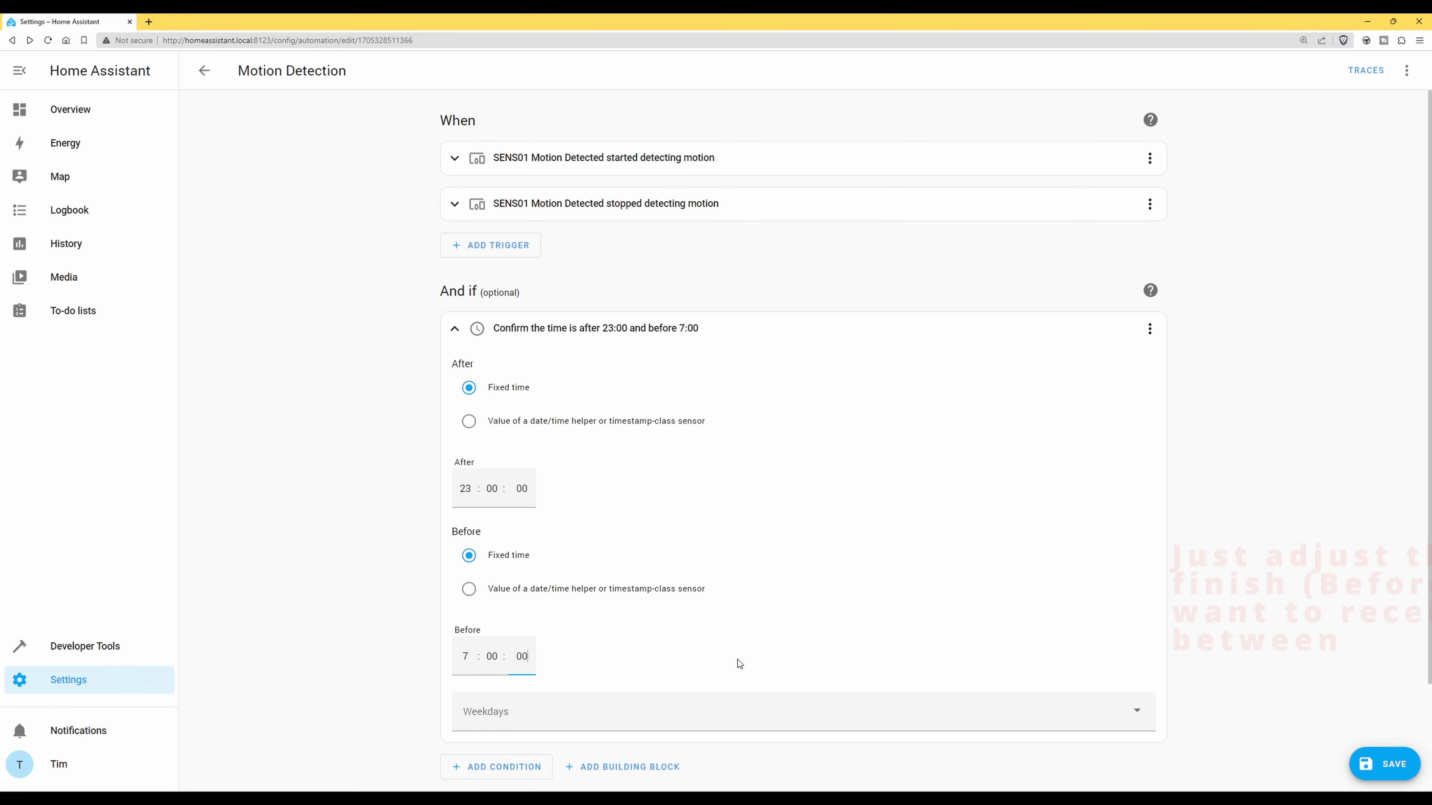
scroll(778, 653, "down", 1)
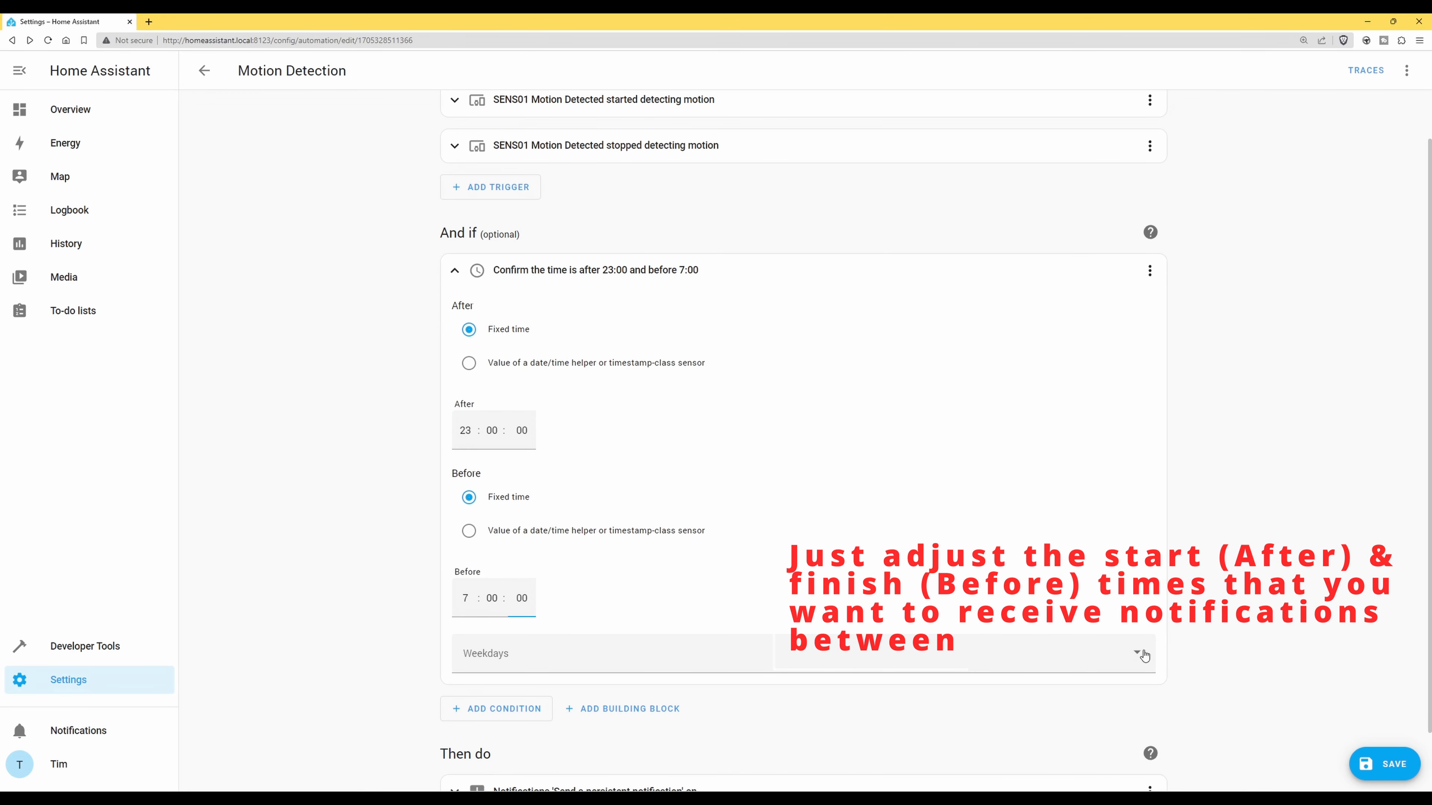
Select all seven weekdays, Monday through Sunday, for the Time condition
left_click(1134, 648)
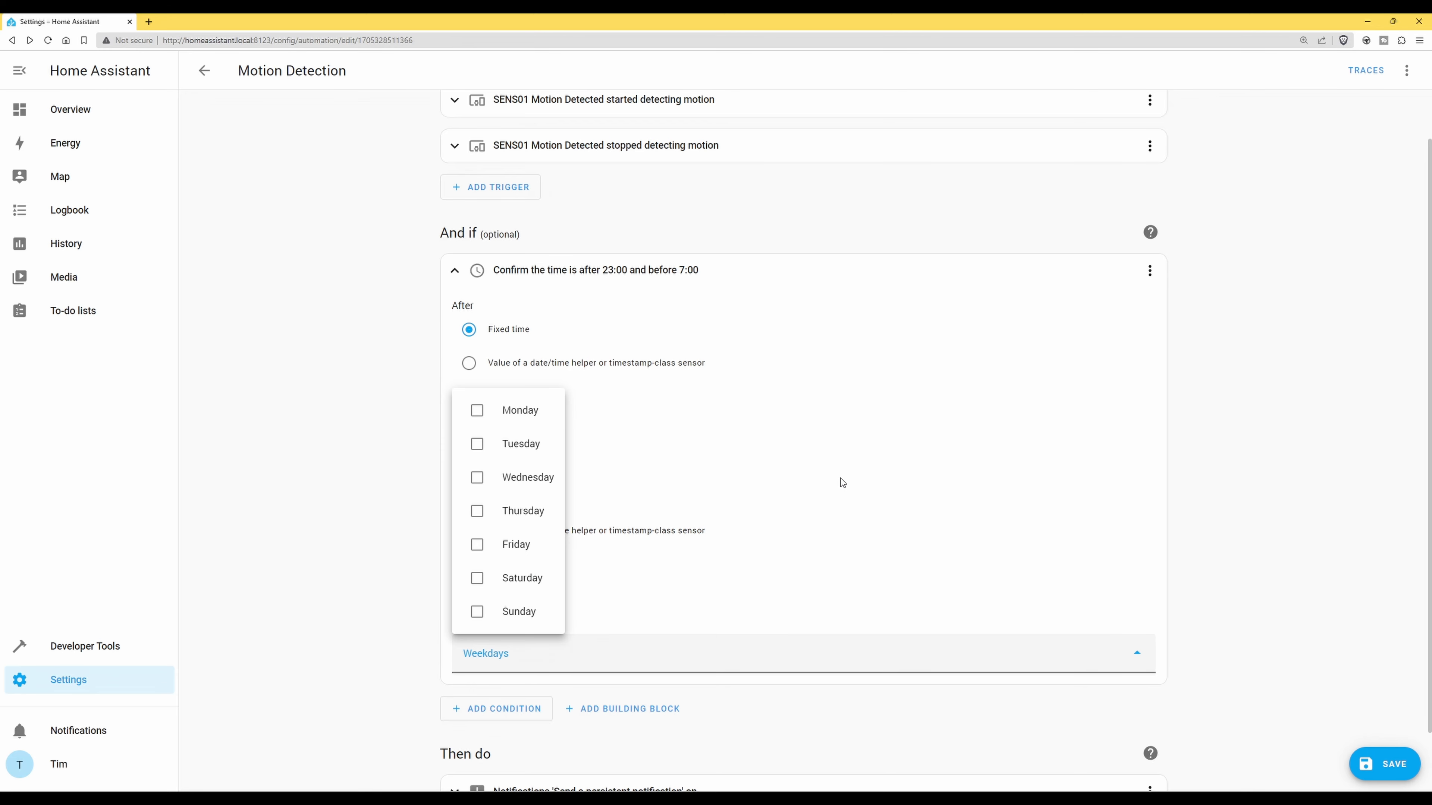
left_click(477, 411)
left_click(482, 450)
left_click(477, 479)
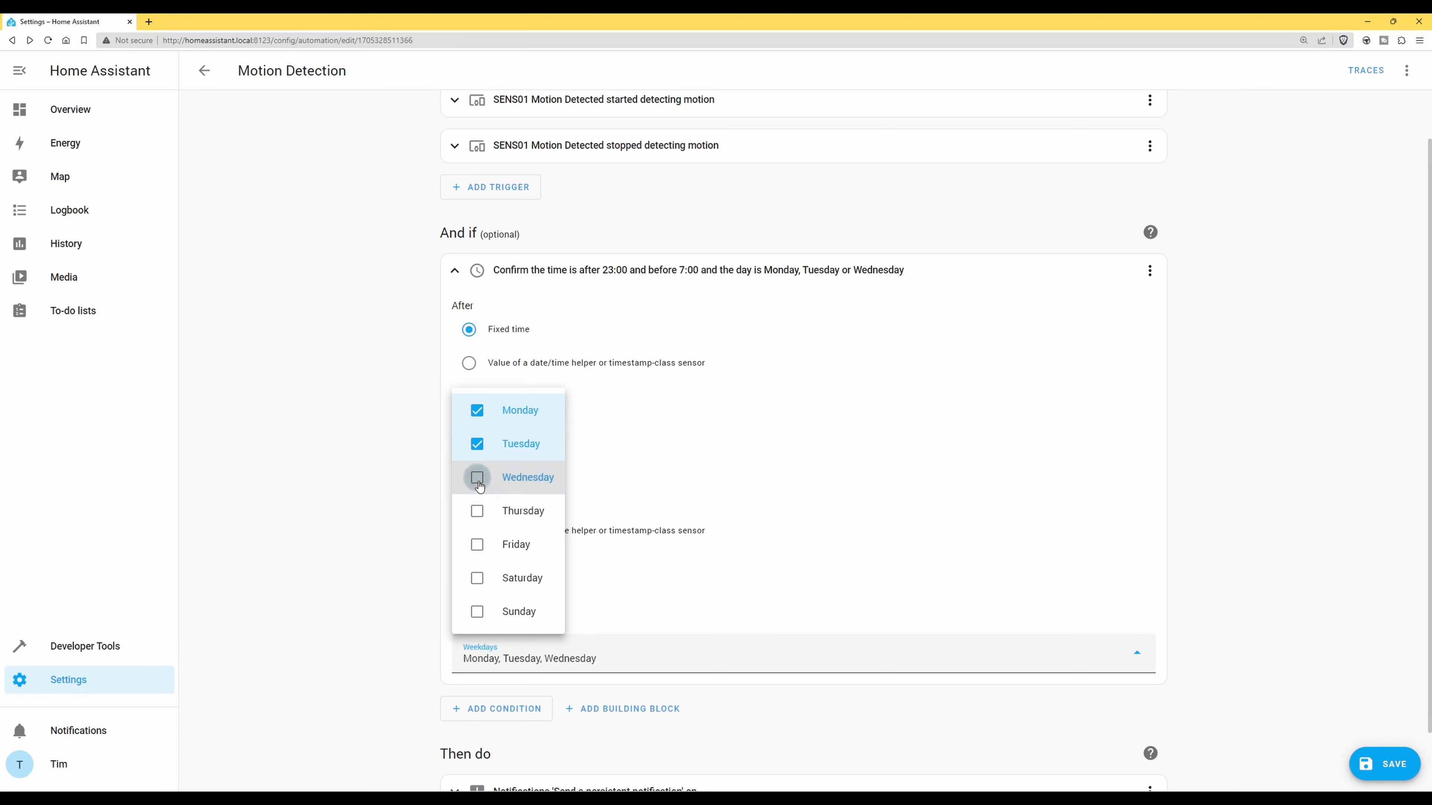
left_click(476, 511)
left_click(477, 545)
left_click(477, 578)
left_click(476, 611)
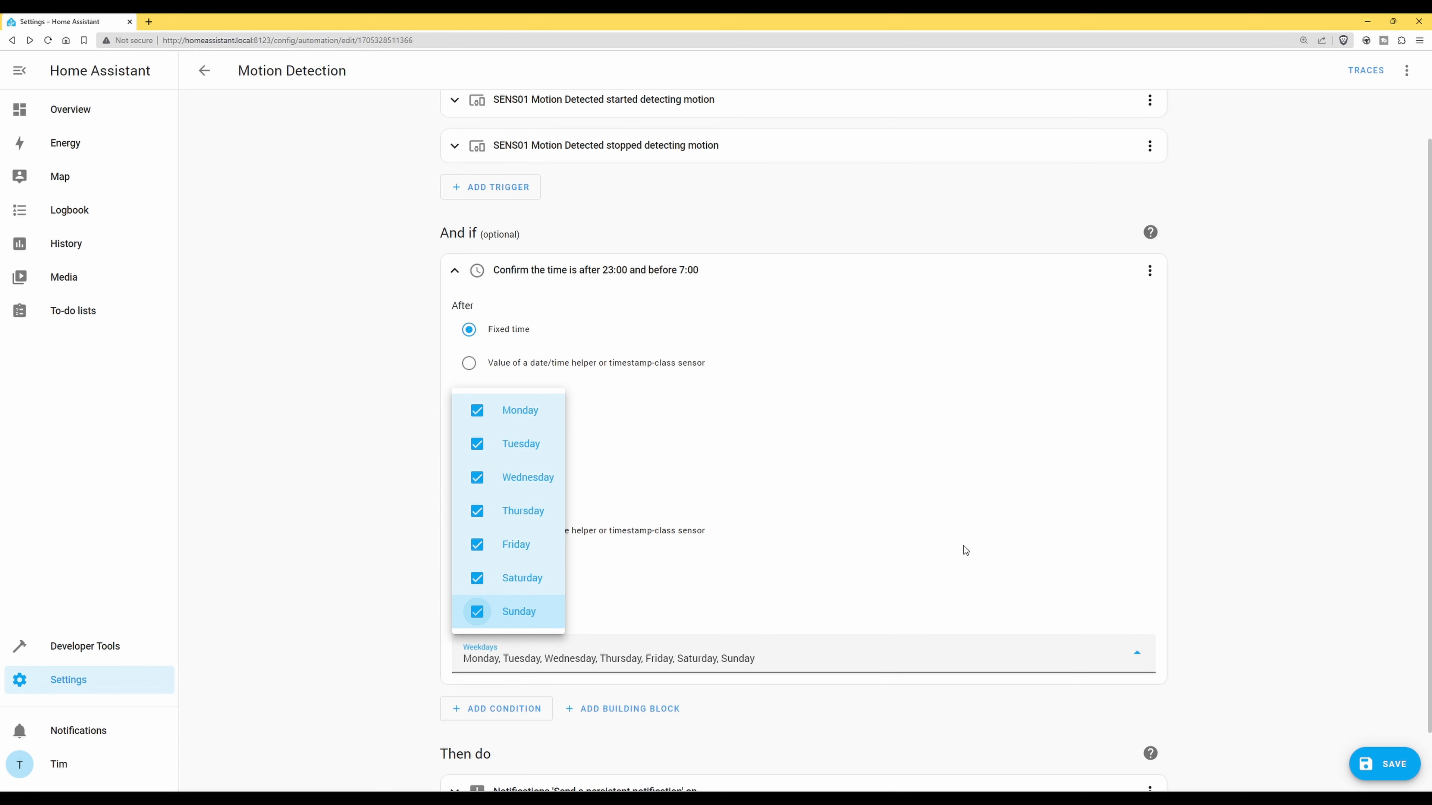
left_click(1137, 656)
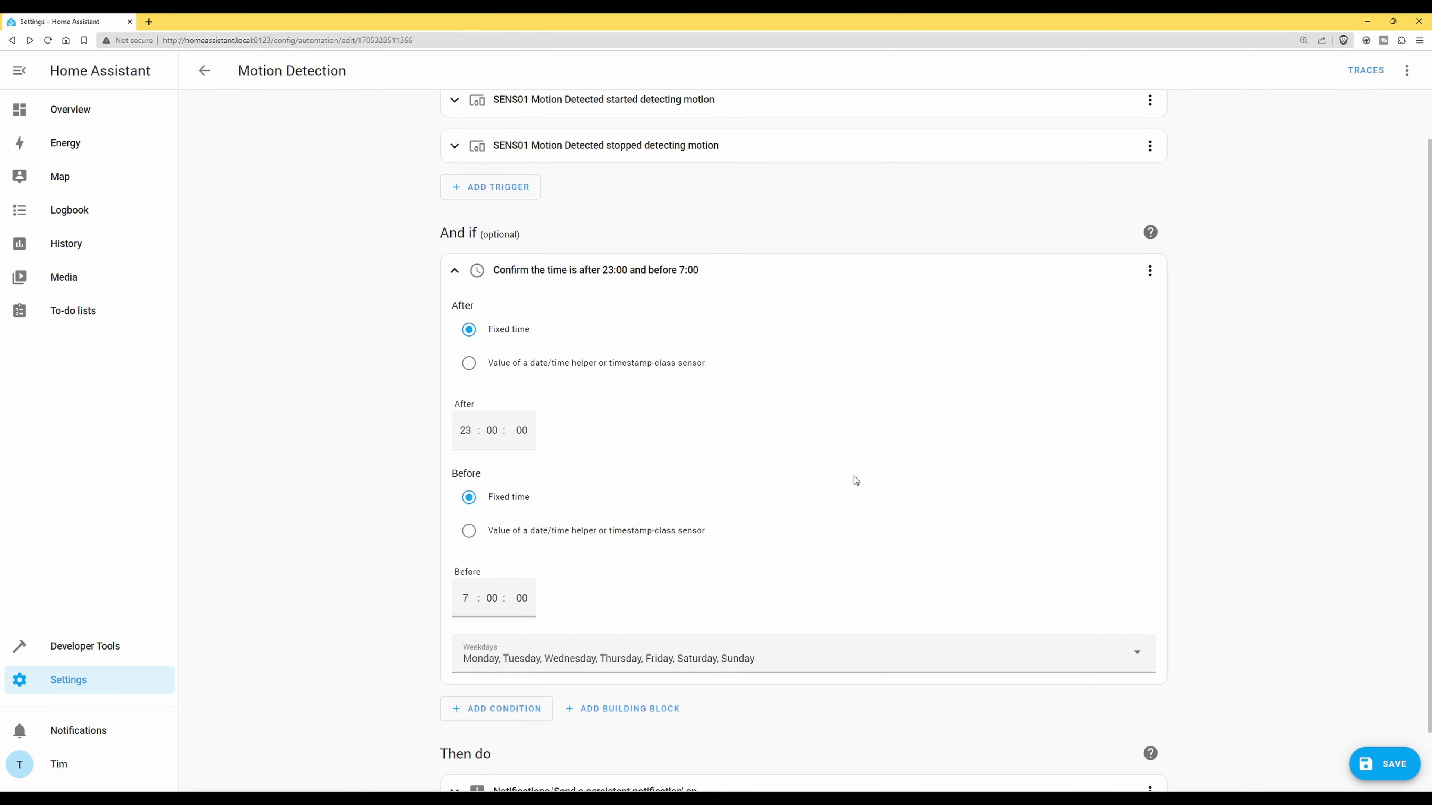
Save the Motion Detection automation
scroll(853, 475, "down", 1)
scroll(861, 479, "down", 1)
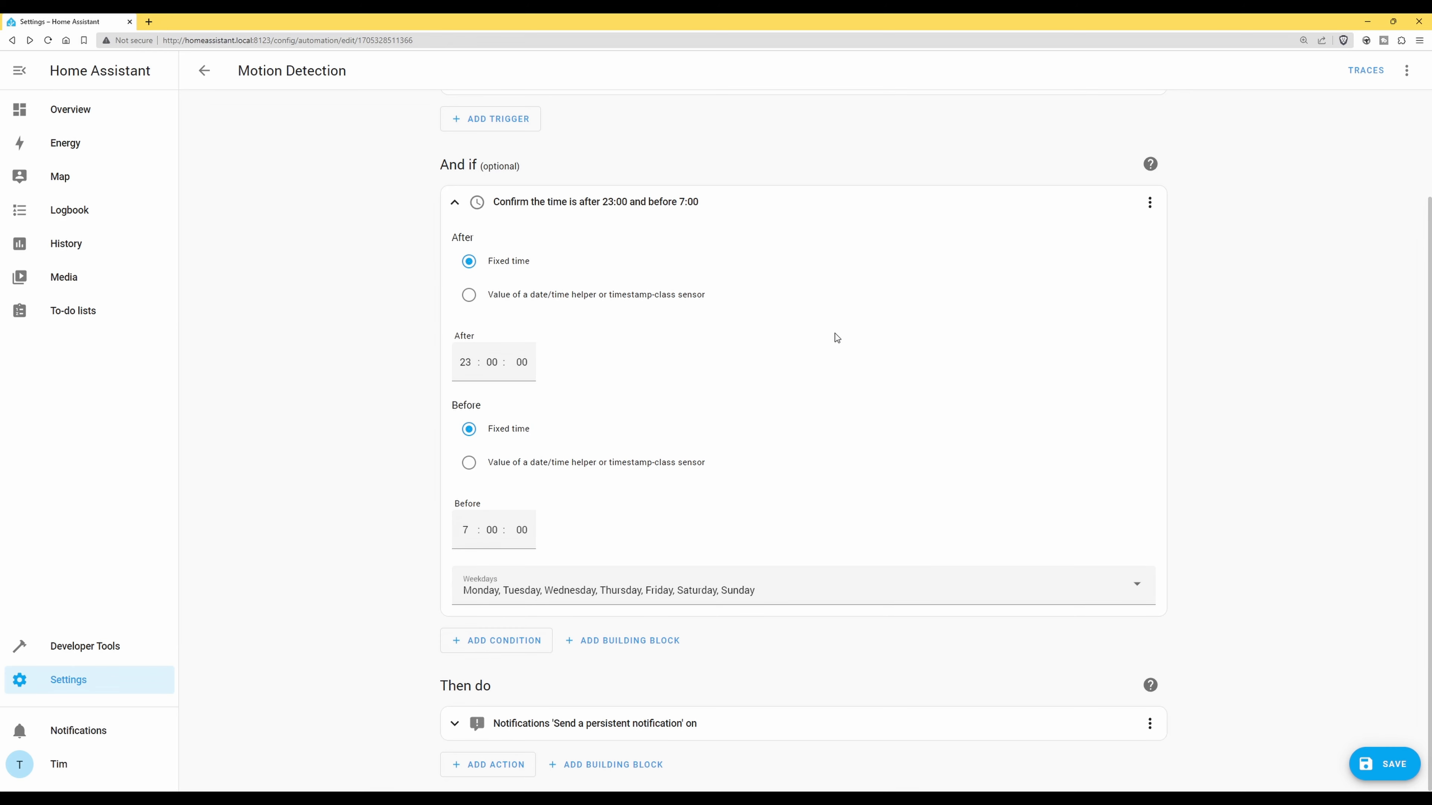
left_click(1388, 764)
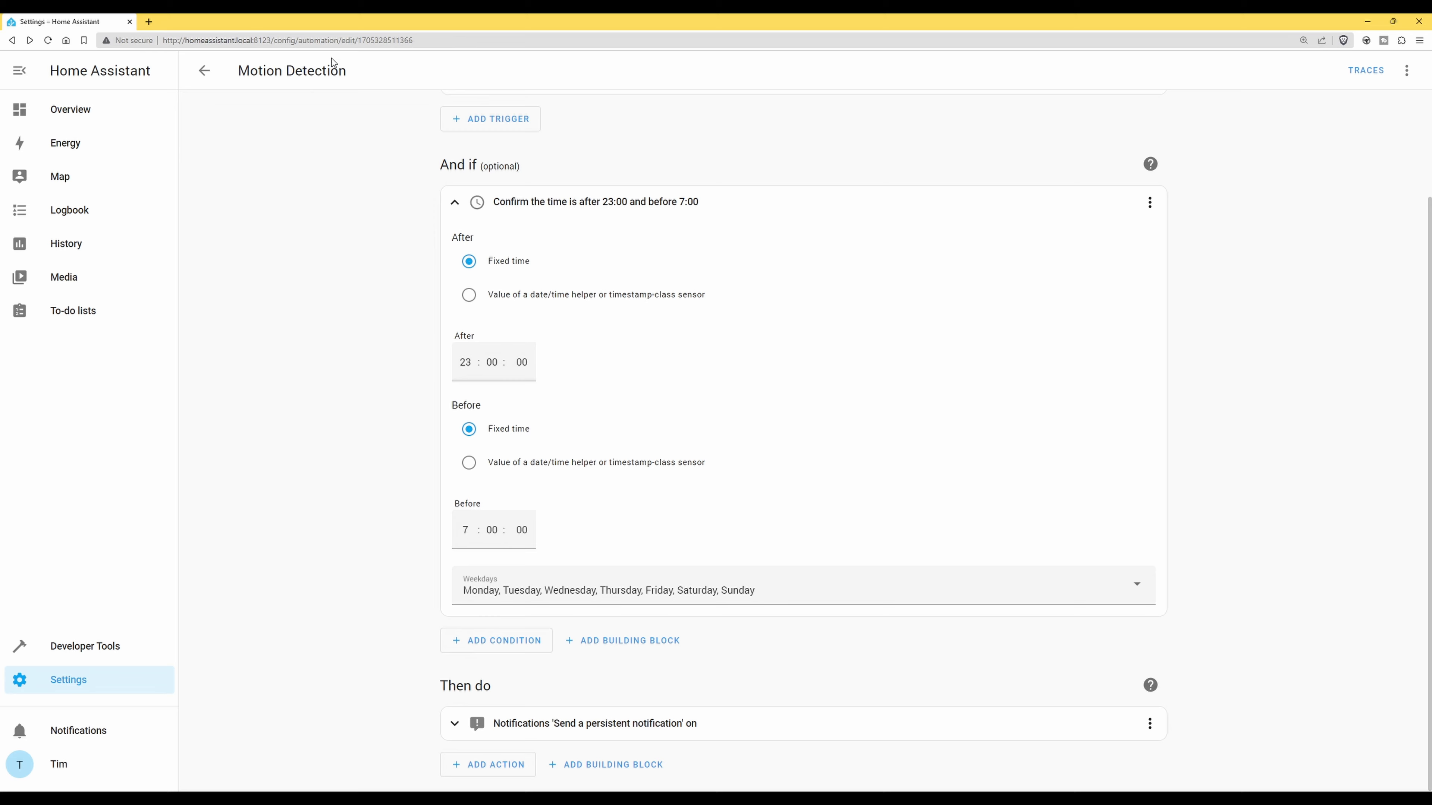
Return to the automations list, view the Overview dashboard, then go to Settings
left_click(206, 72)
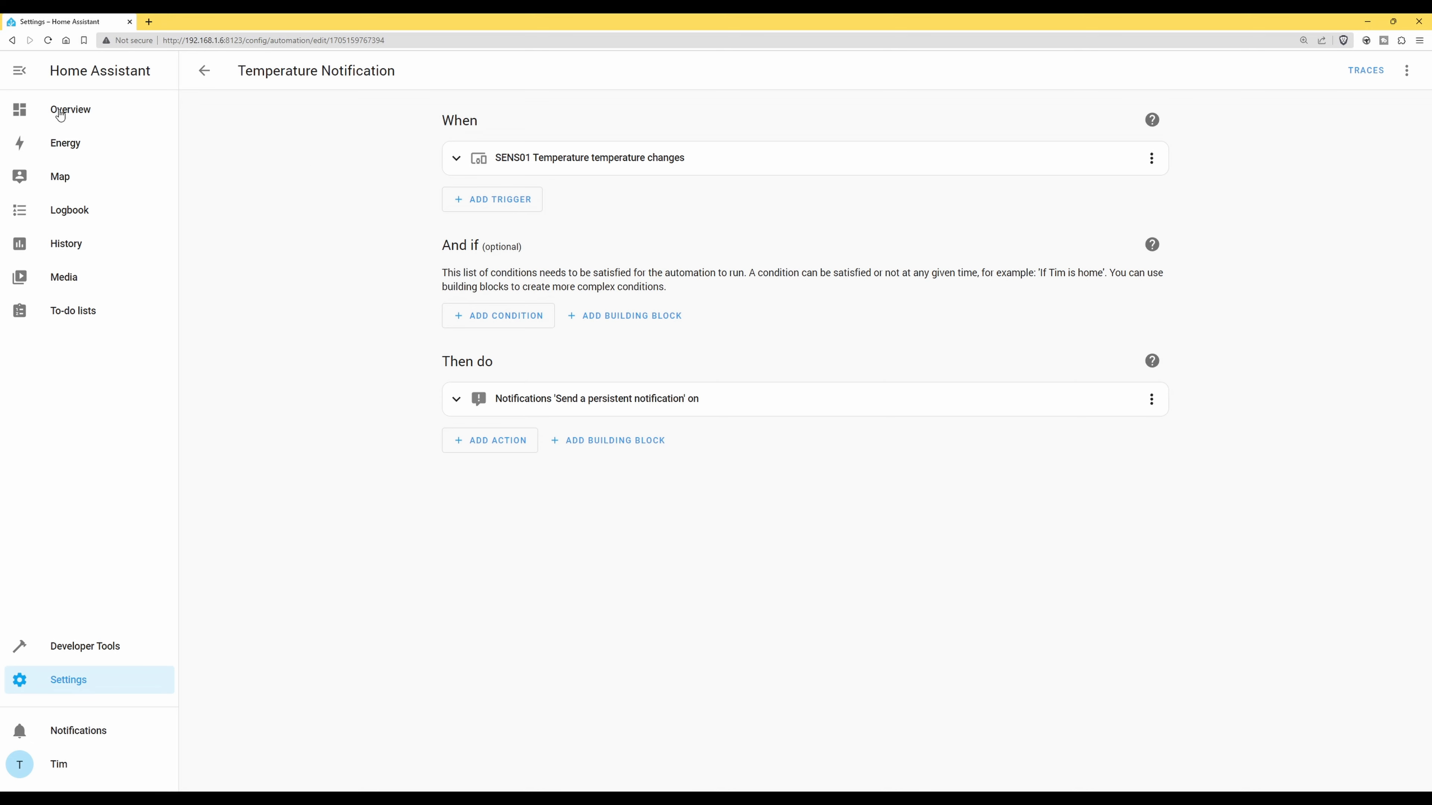
left_click(76, 116)
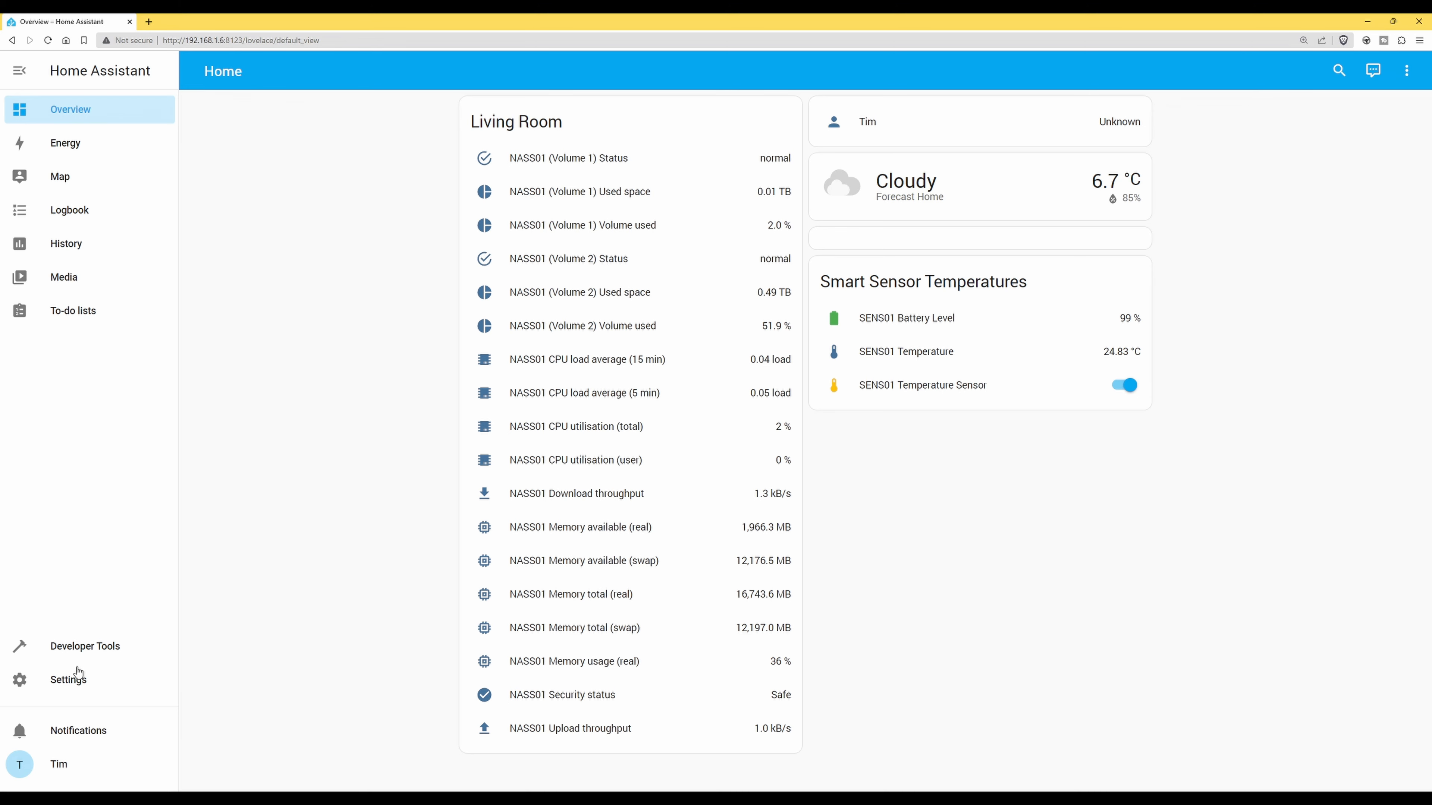
left_click(62, 685)
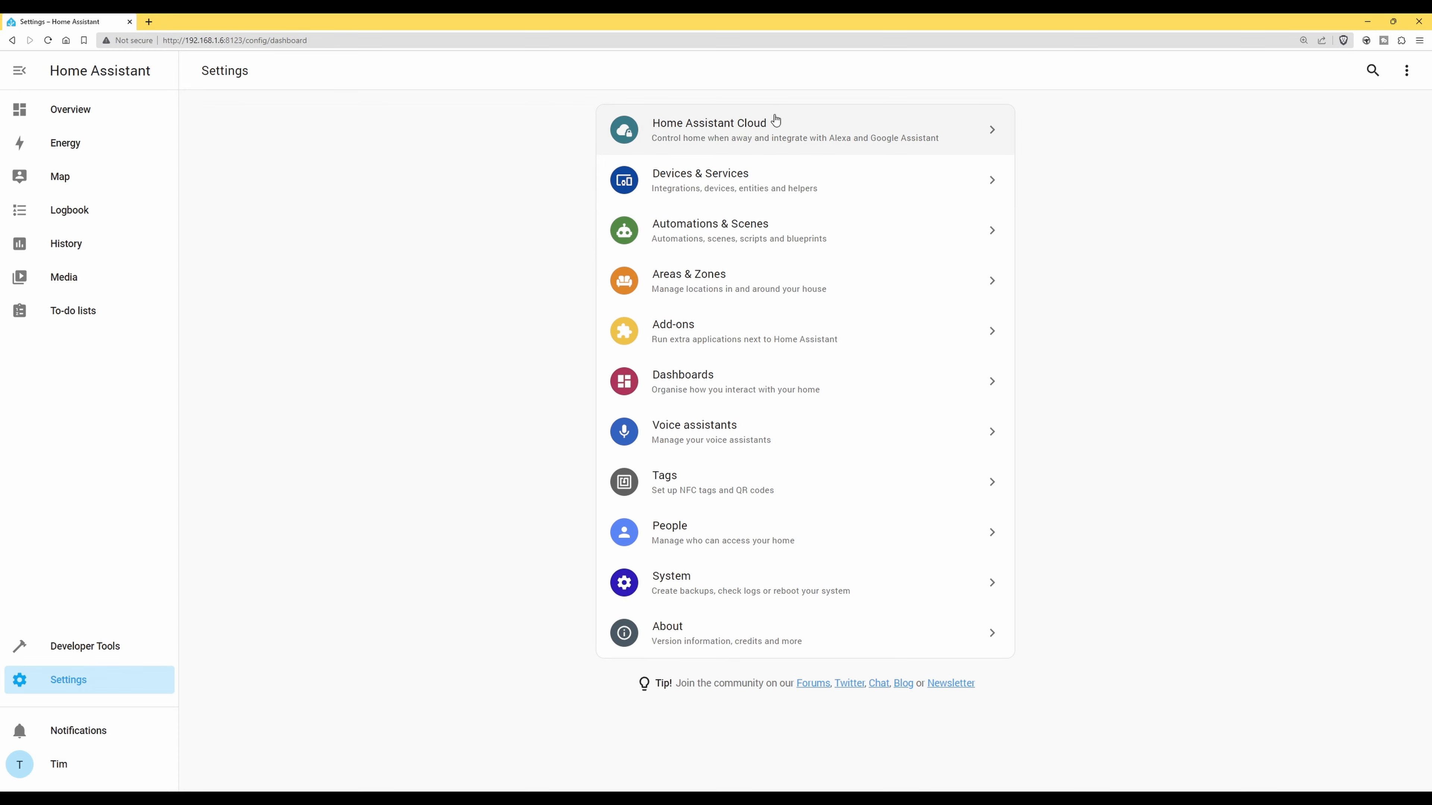
Open the Home Assistant Cloud entry from the Settings page
left_click(793, 131)
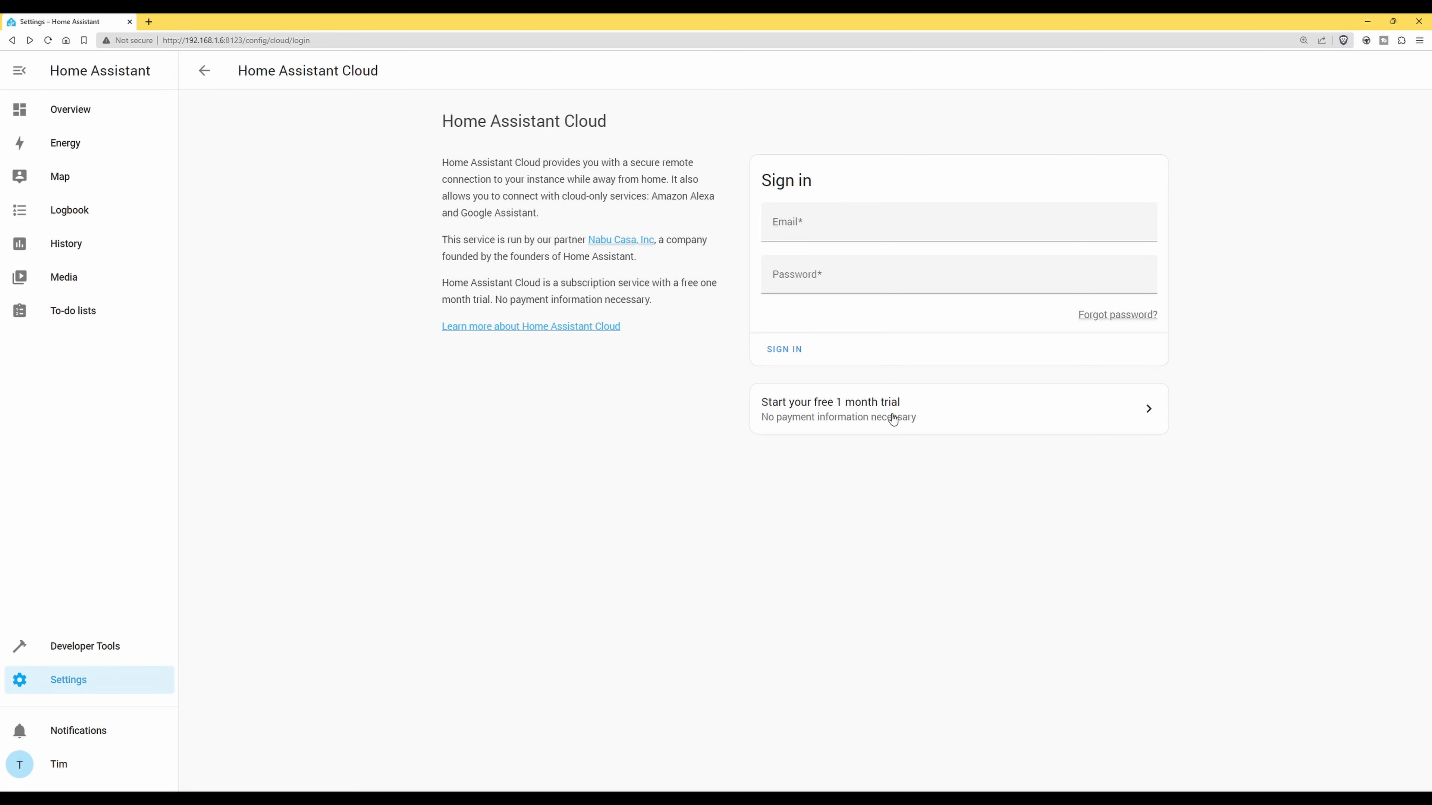
Register for the free 1-month Cloud trial with an e-mail address and a pasted password
left_click(859, 408)
left_click(924, 221)
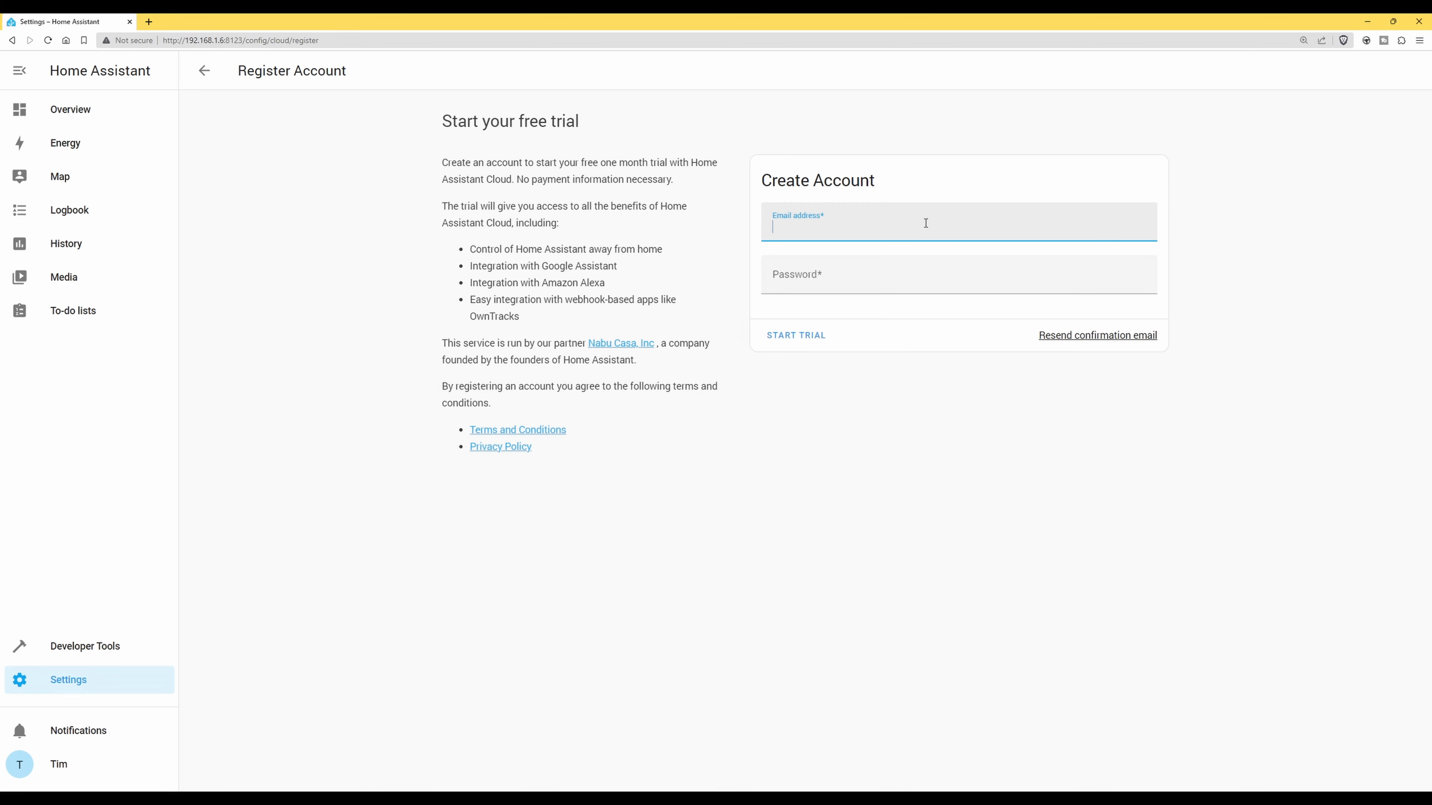
left_click(895, 279)
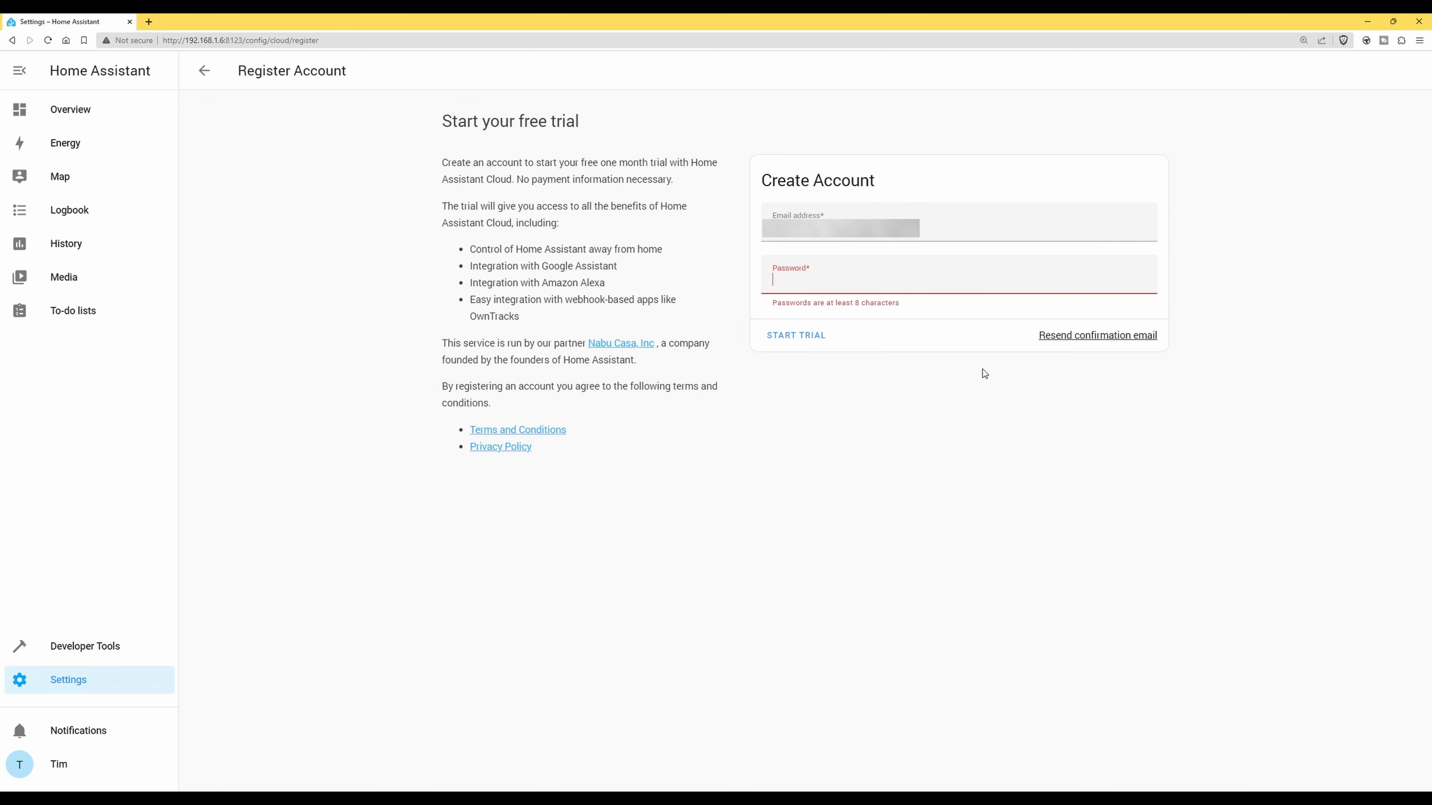
key("ctrl+v")
left_click(803, 337)
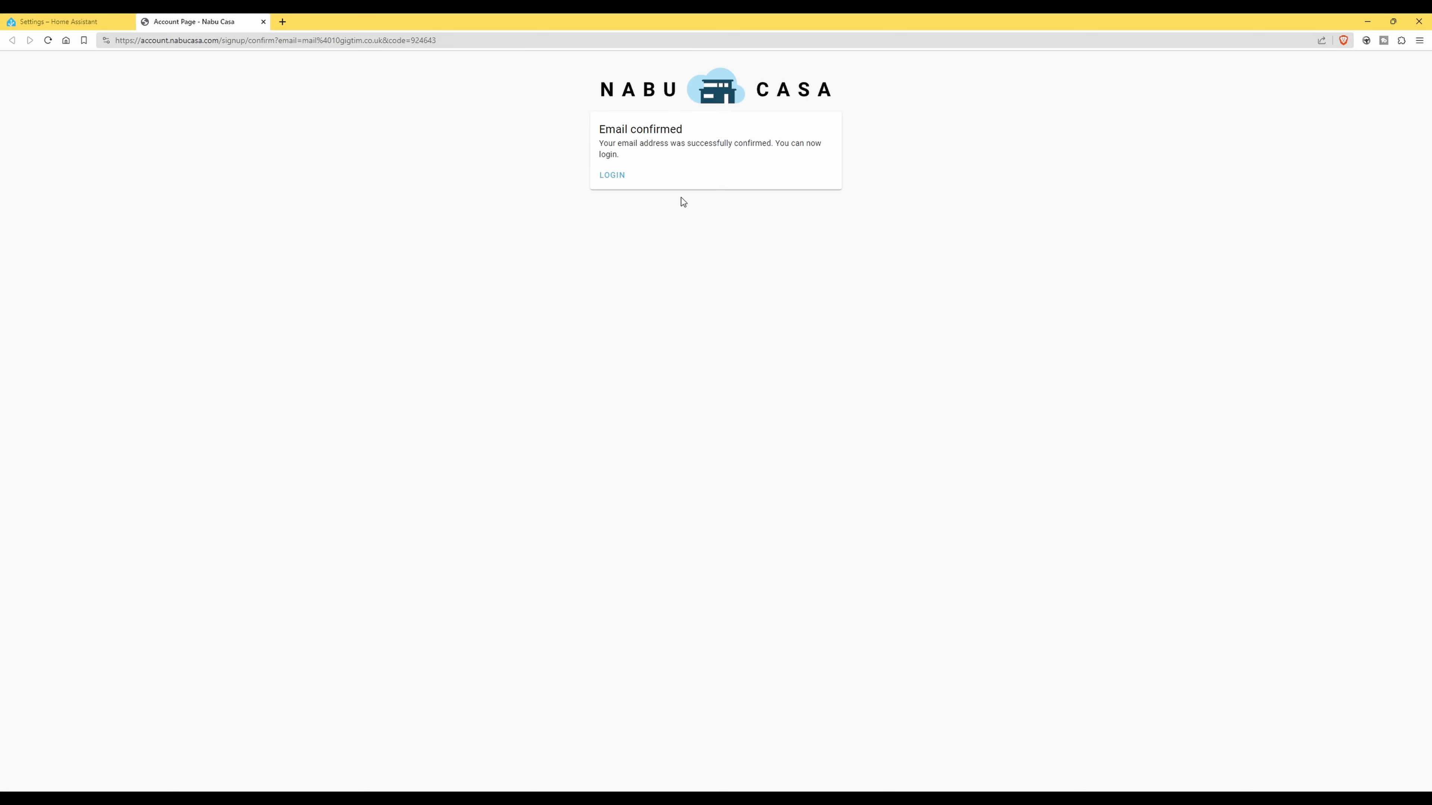
Log in to the Nabu Casa account site with the newly confirmed account's e-mail and password
left_click(612, 176)
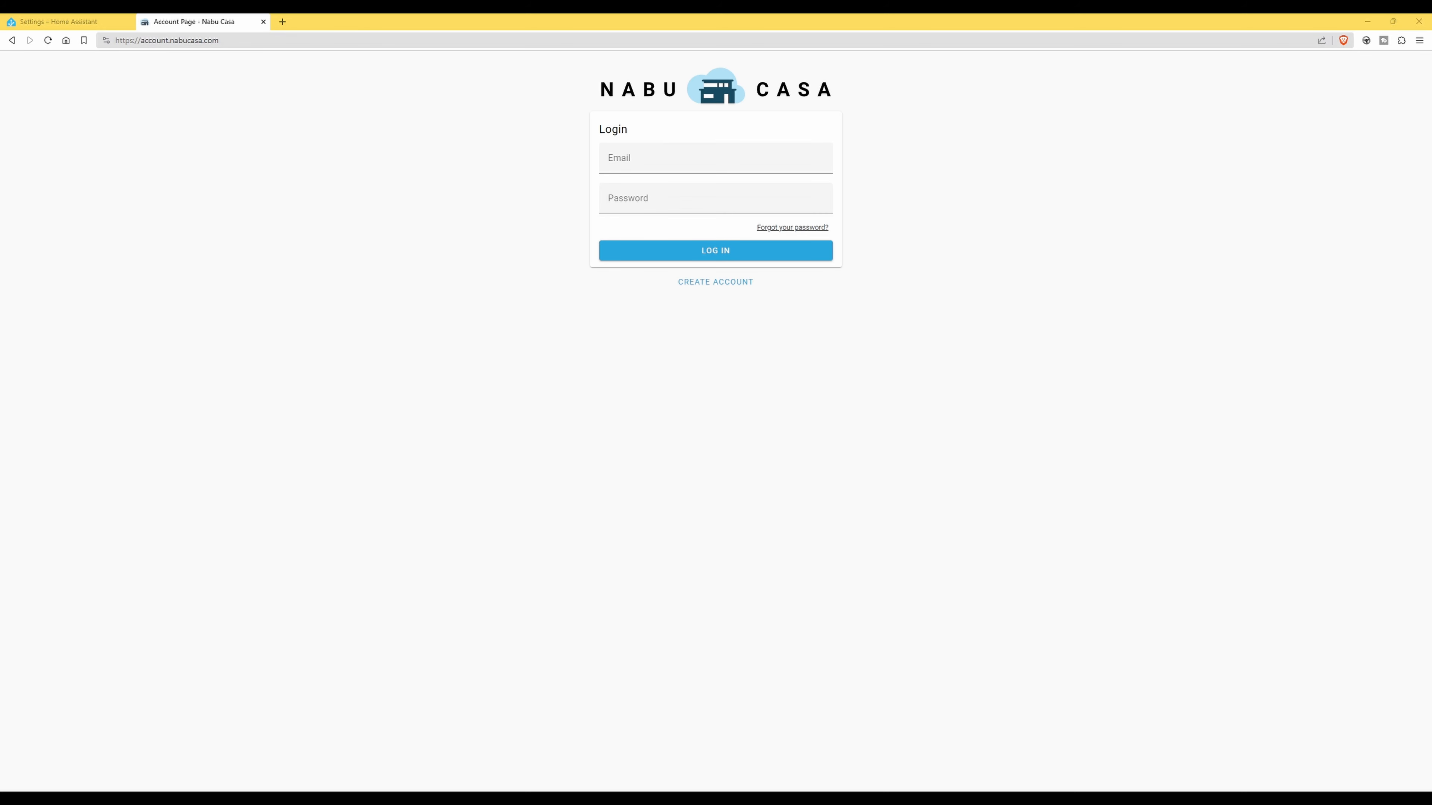
left_click(759, 161)
key("ctrl+v")
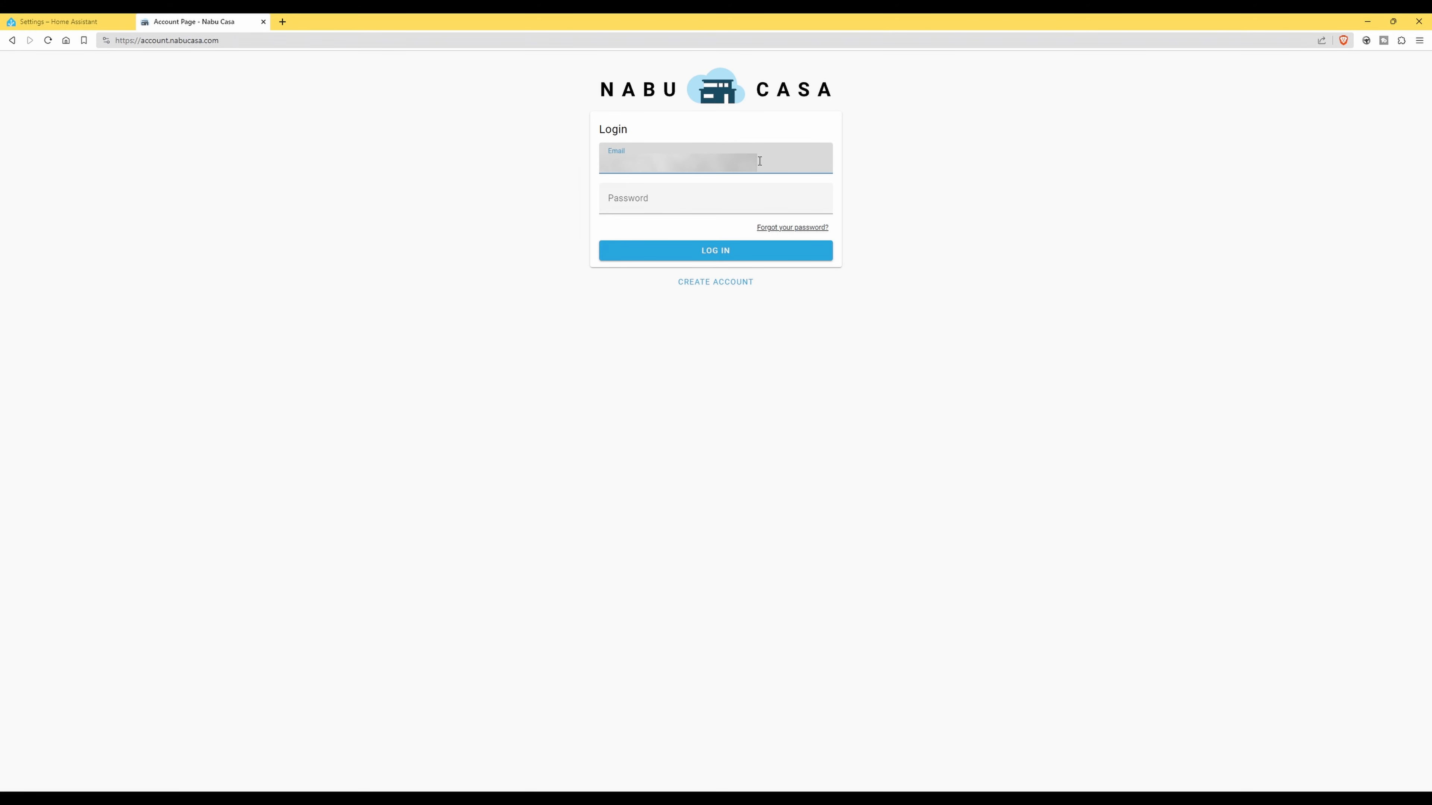
key("Tab")
key("ctrl+v")
left_click(738, 250)
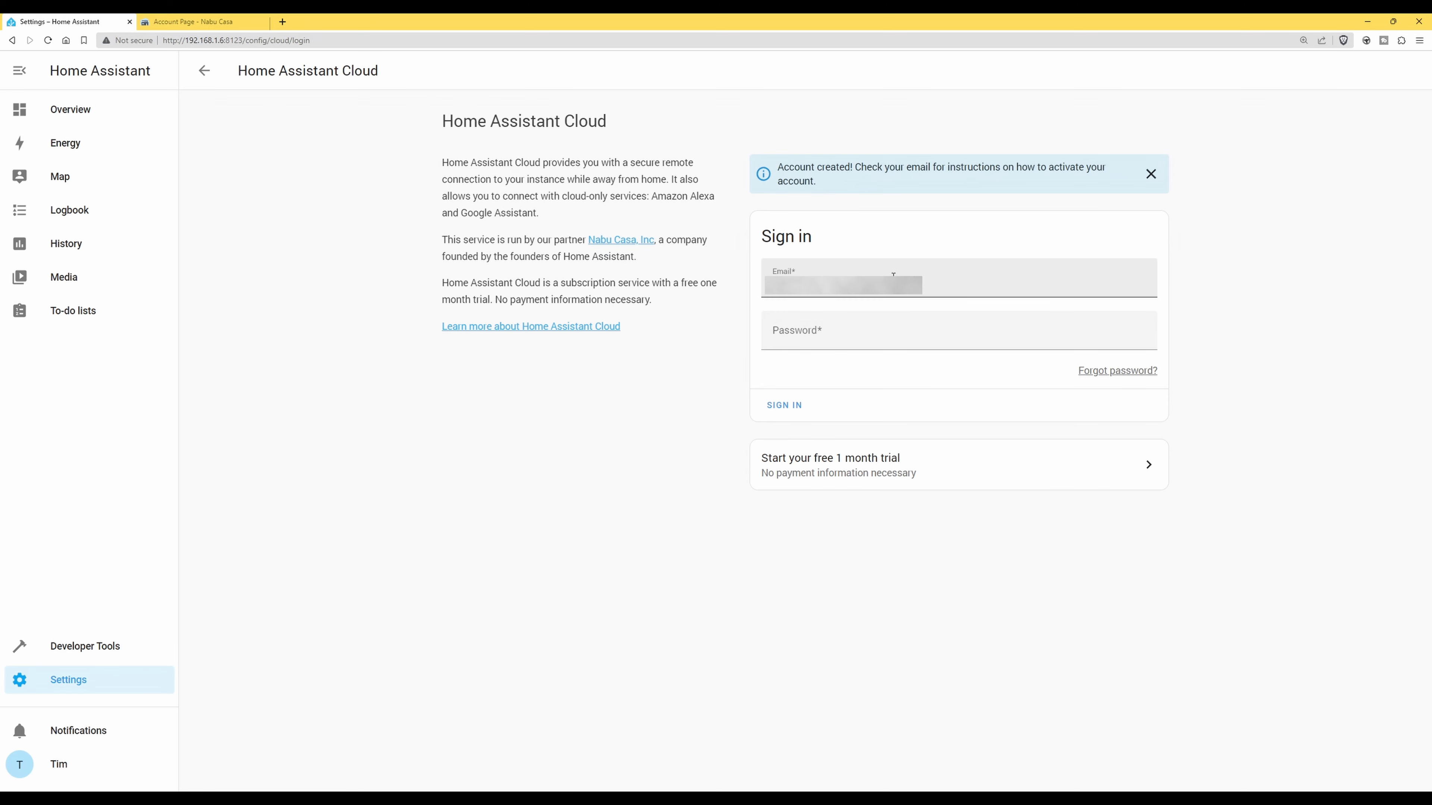
Sign in to Home Assistant Cloud with the account password and accept Cloud as preferred voice assistant
left_click(911, 339)
key("ctrl+v")
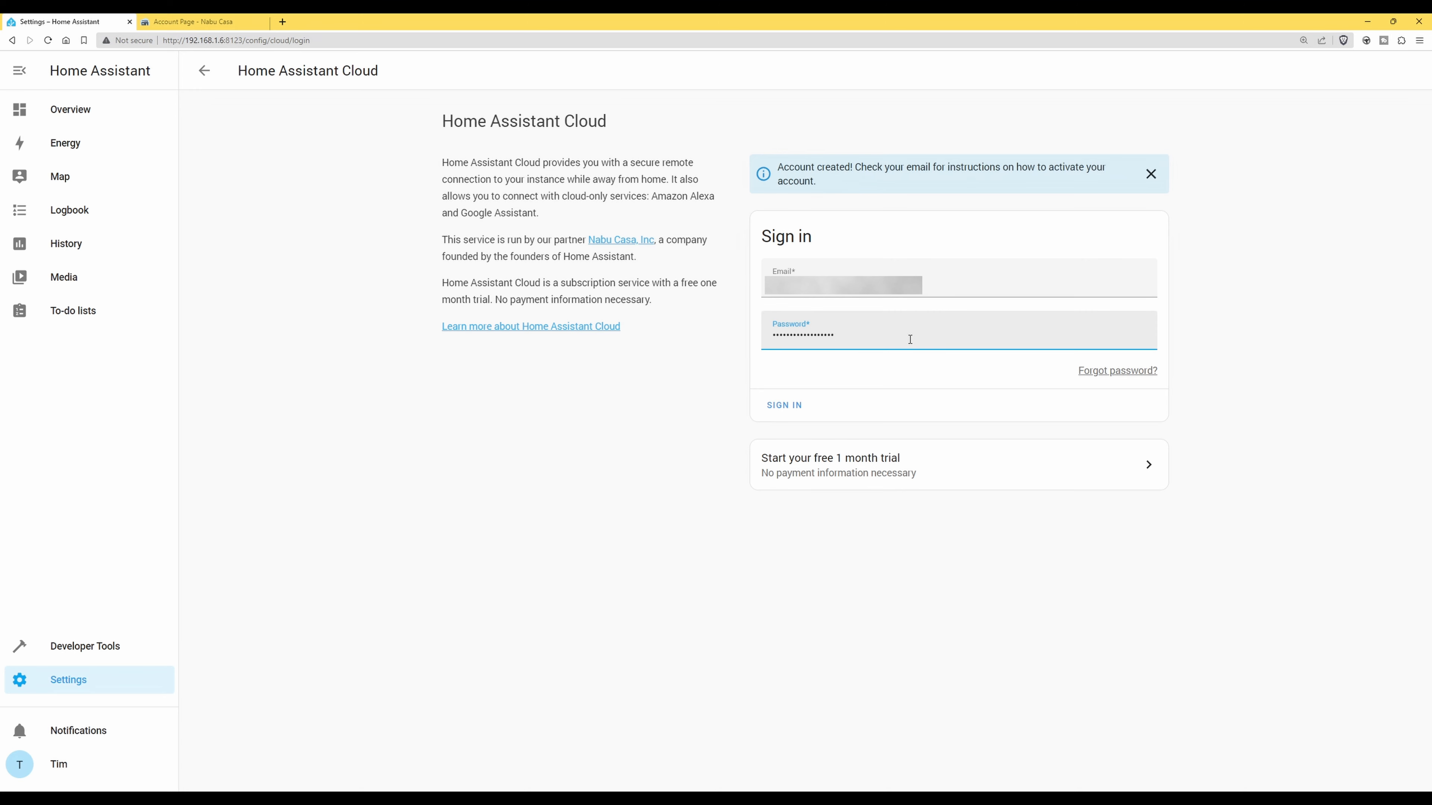
left_click(788, 417)
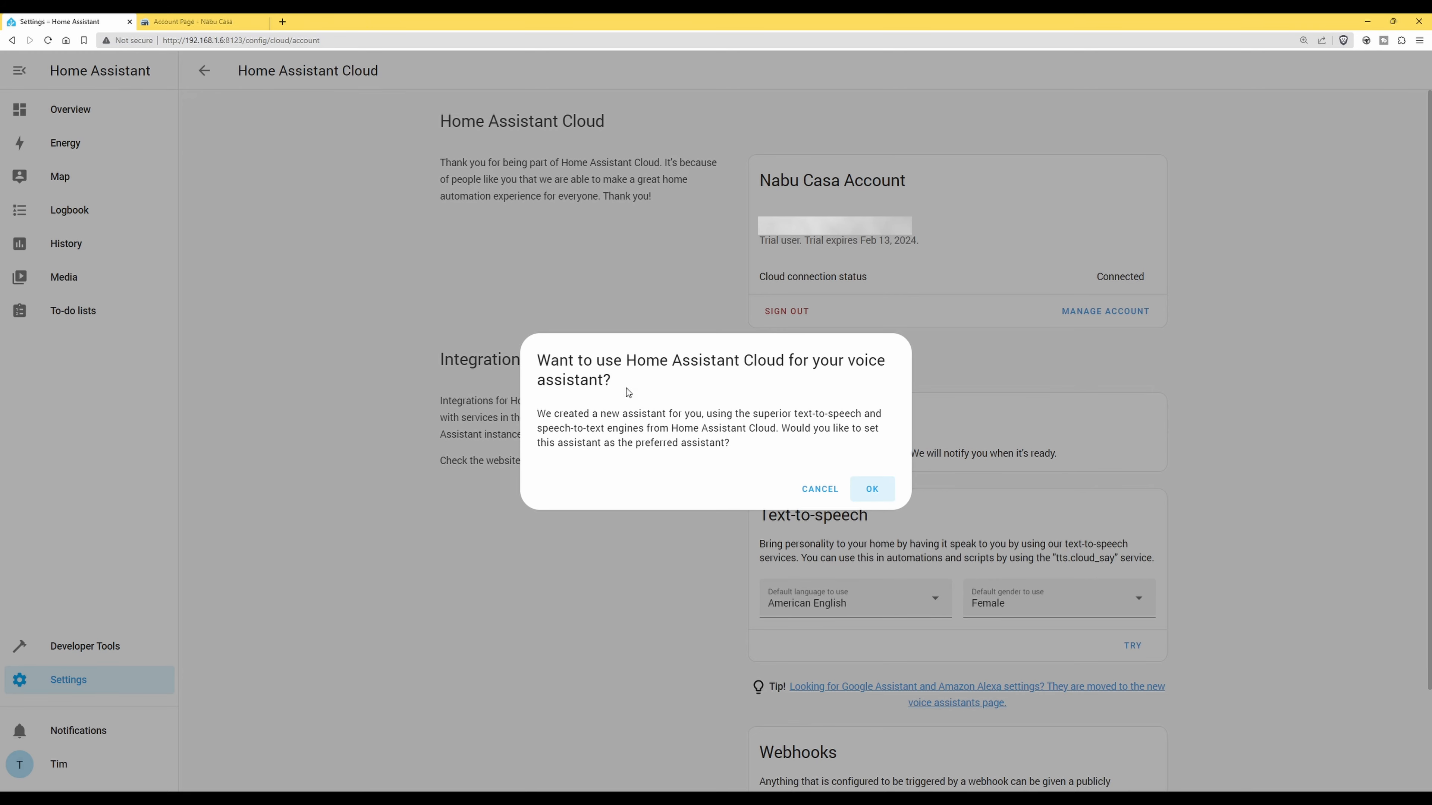
left_click(871, 488)
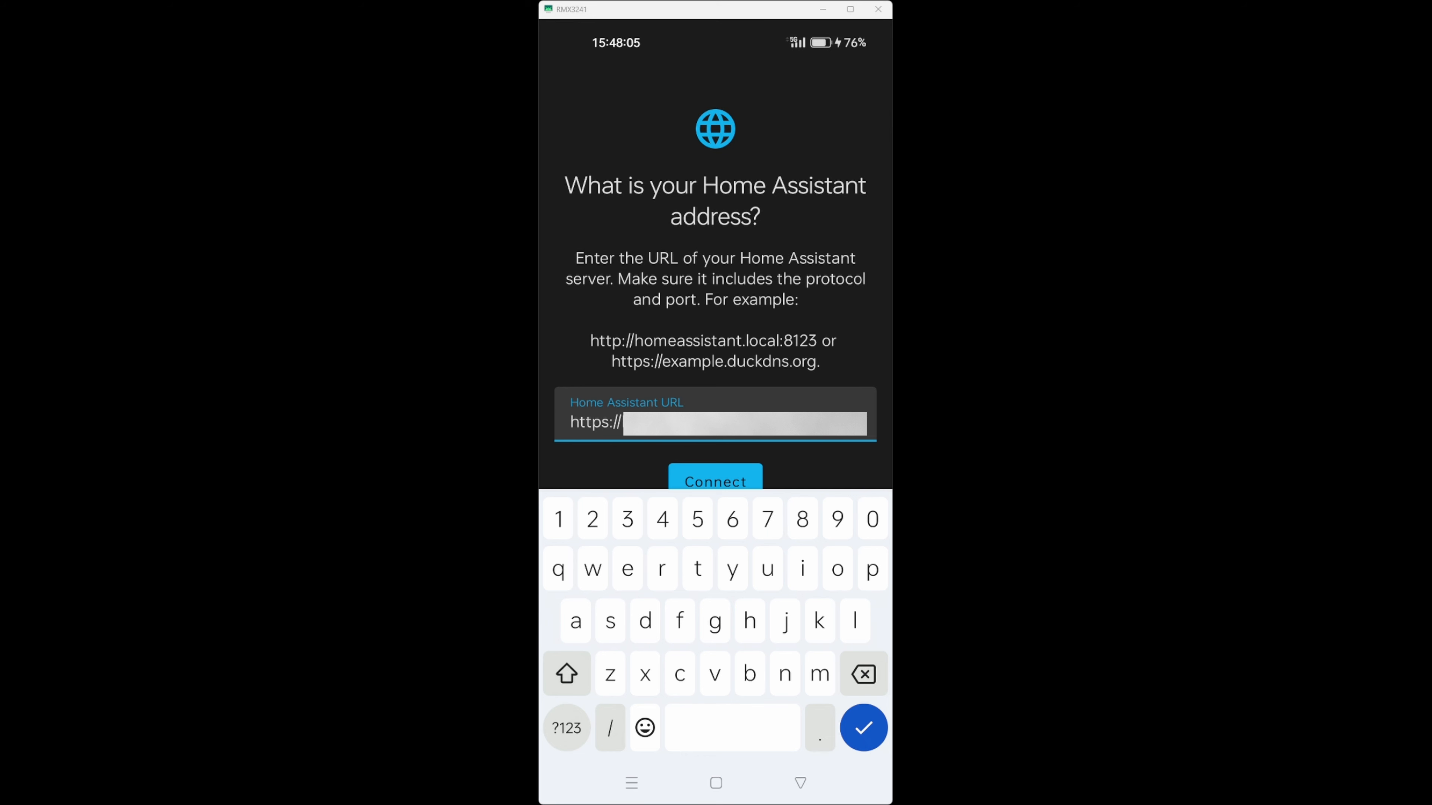
Connect the mirrored Companion app to the entered https Home Assistant address
left_click(715, 480)
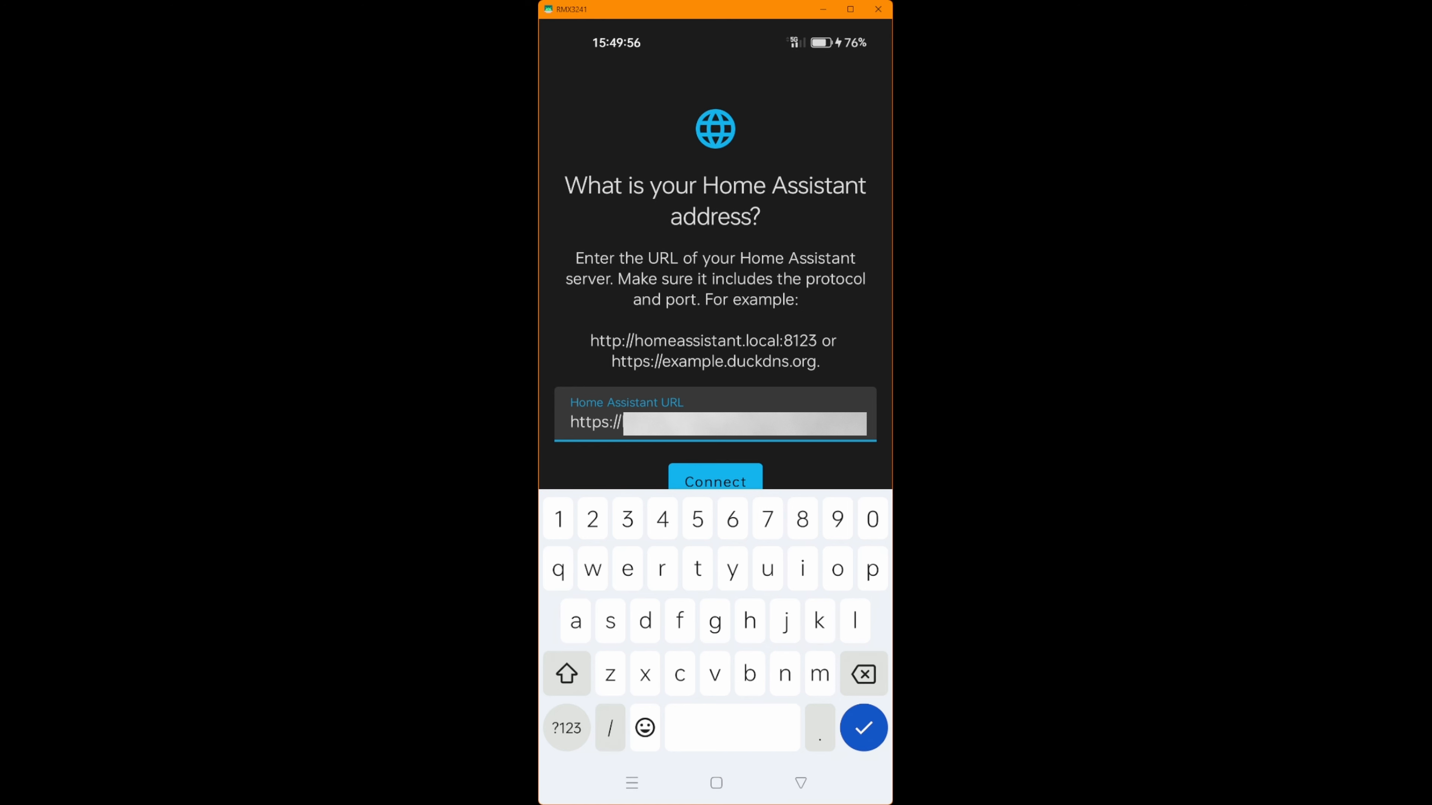
left_click(721, 475)
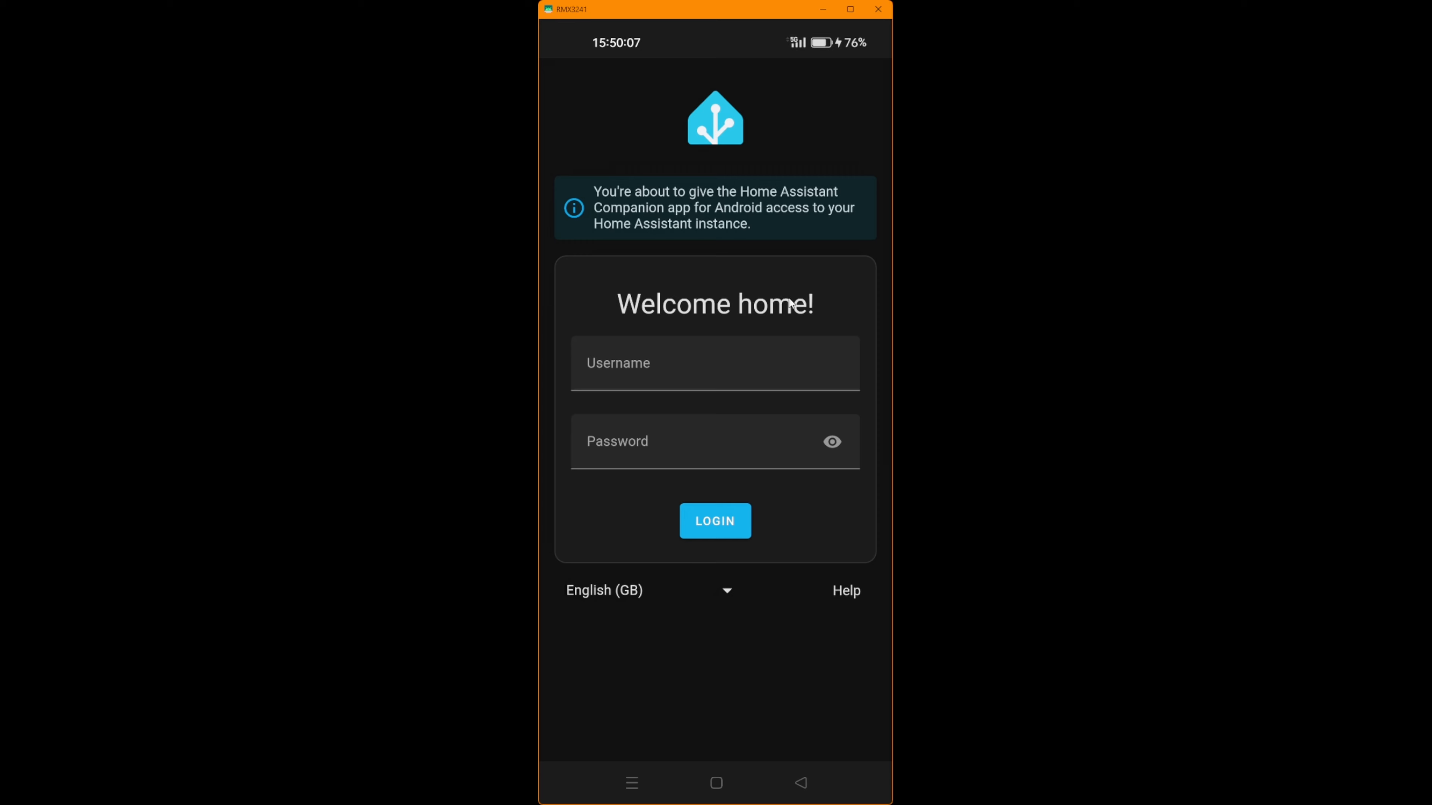
Log in to the Companion app with the user's username and password
left_click(697, 377)
type("admi")
key("BackSpace")
key("BackSpace")
key("BackSpace")
key("BackSpace")
type("tim")
key("Tab")
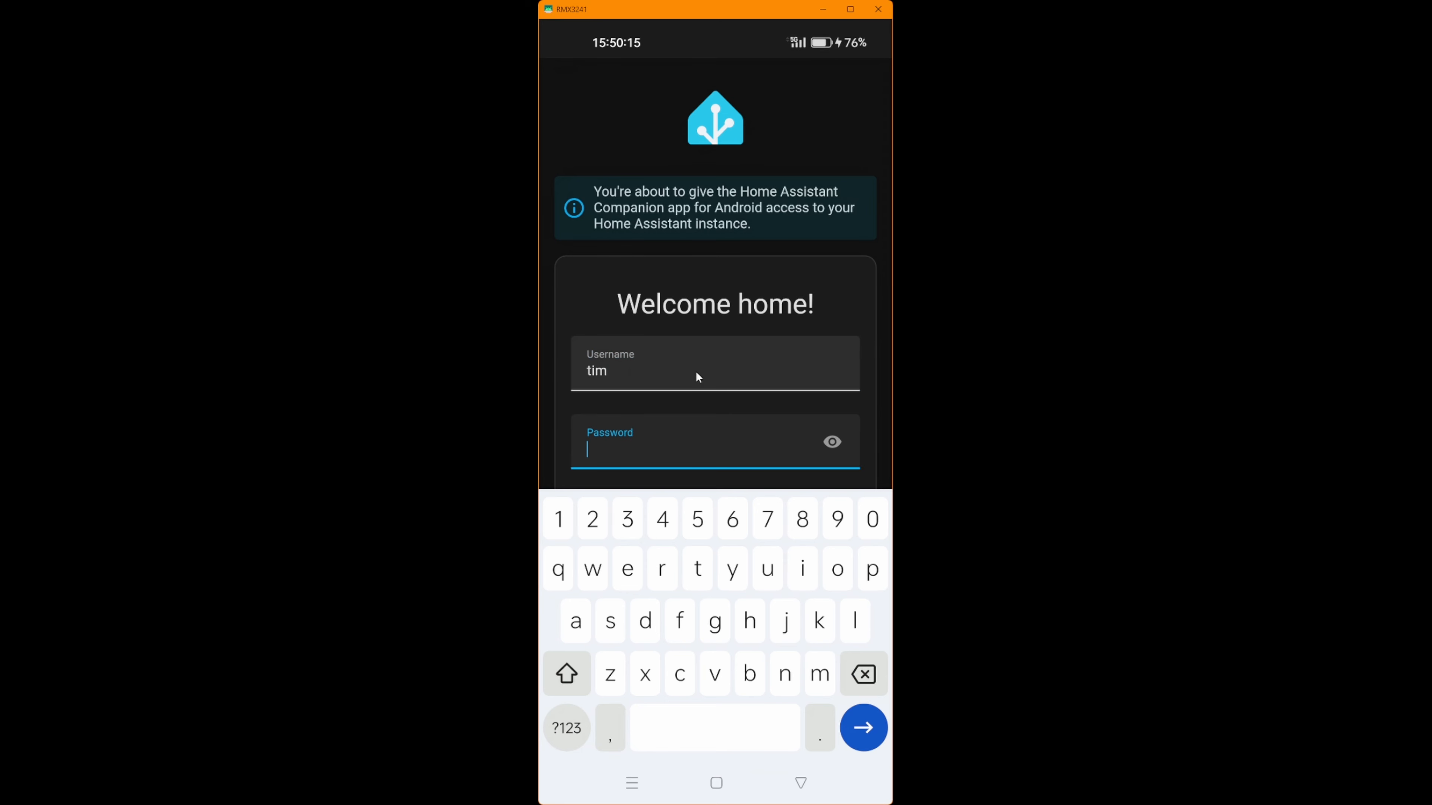
type("k")
key("Return")
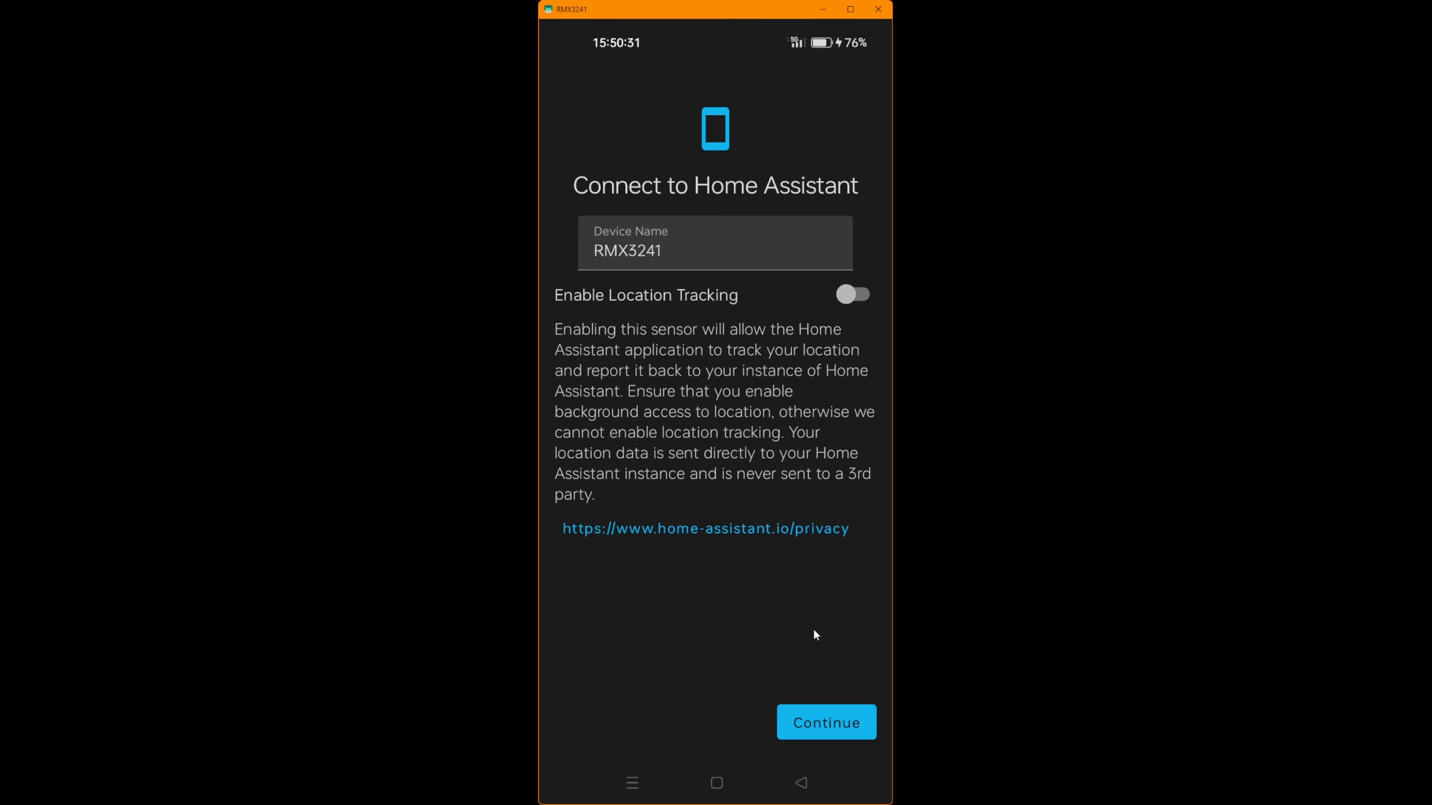
Accept the device name and allow the app to send notifications
left_click(835, 726)
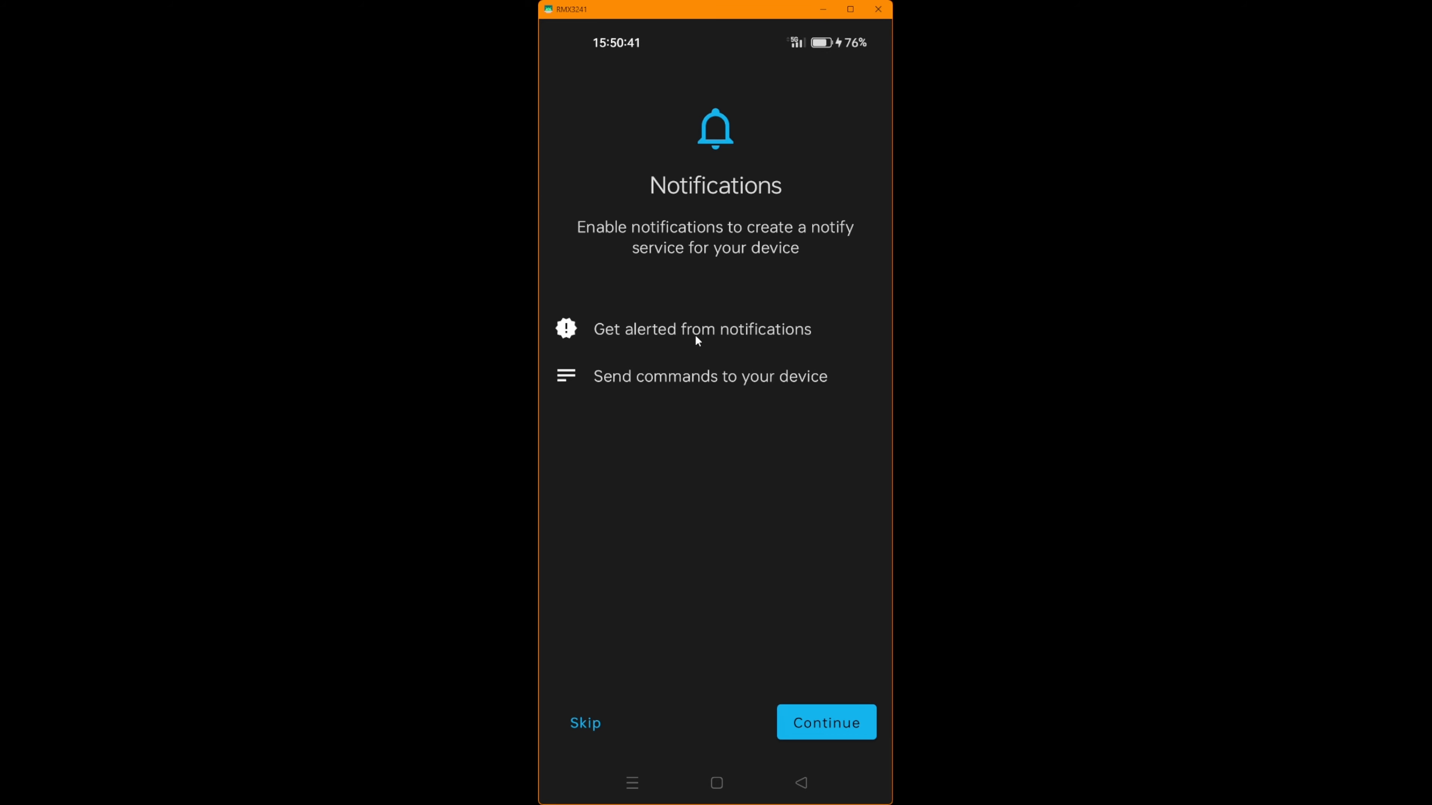
left_click(835, 722)
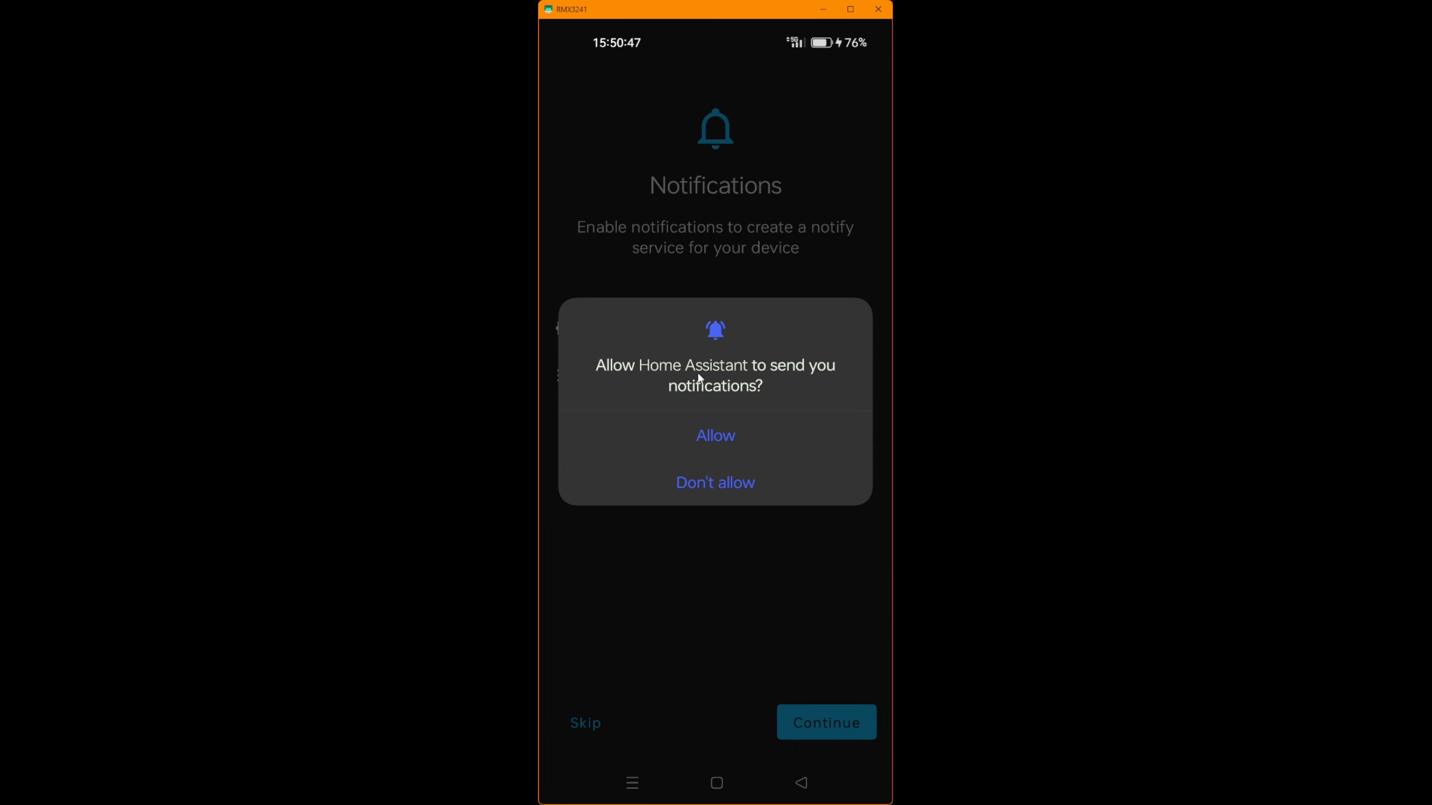
left_click(714, 438)
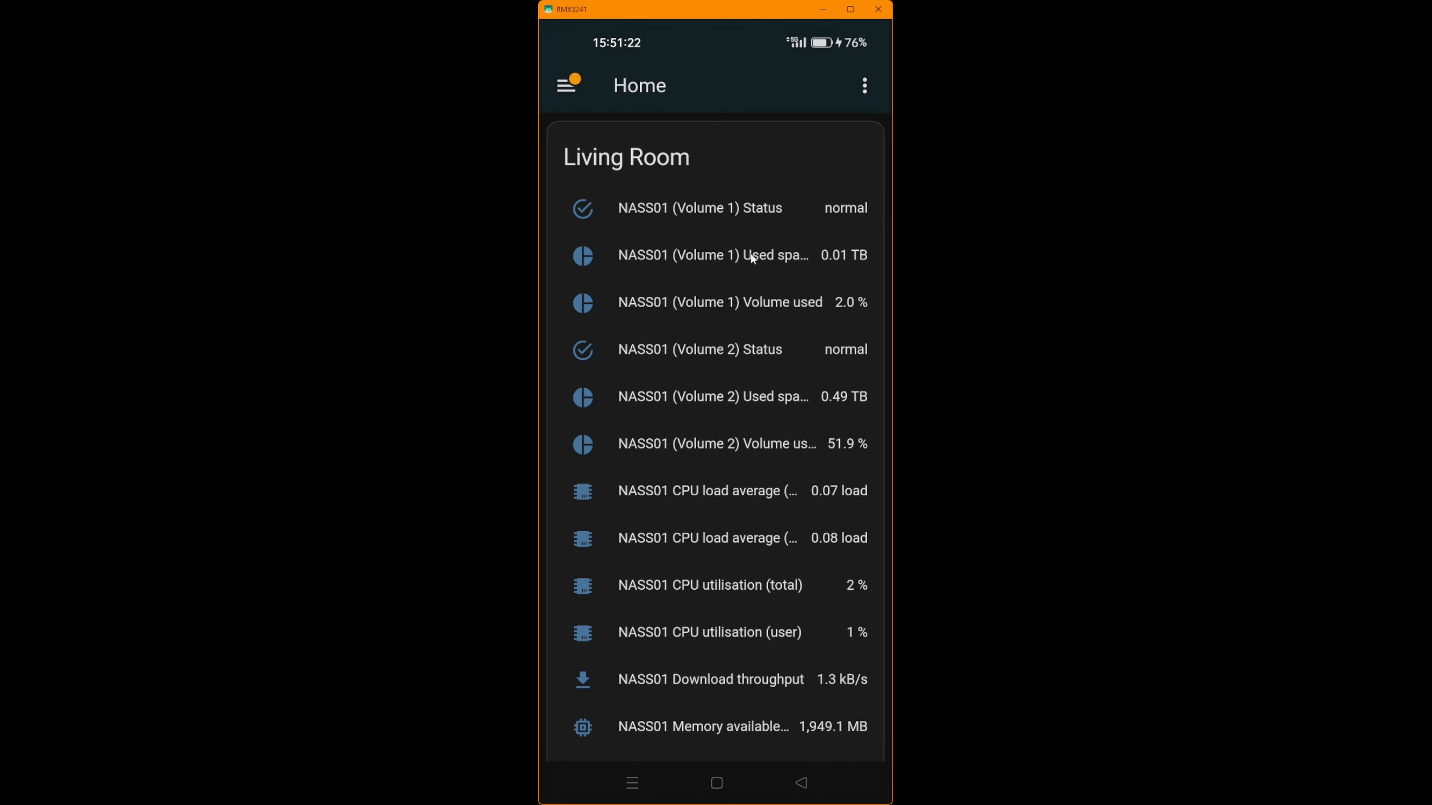
Dismiss the Home Assistant Cloud remote-access notification from the Notifications list in the navigation drawer
scroll(769, 326, "down", 10)
scroll(768, 326, "down", 2)
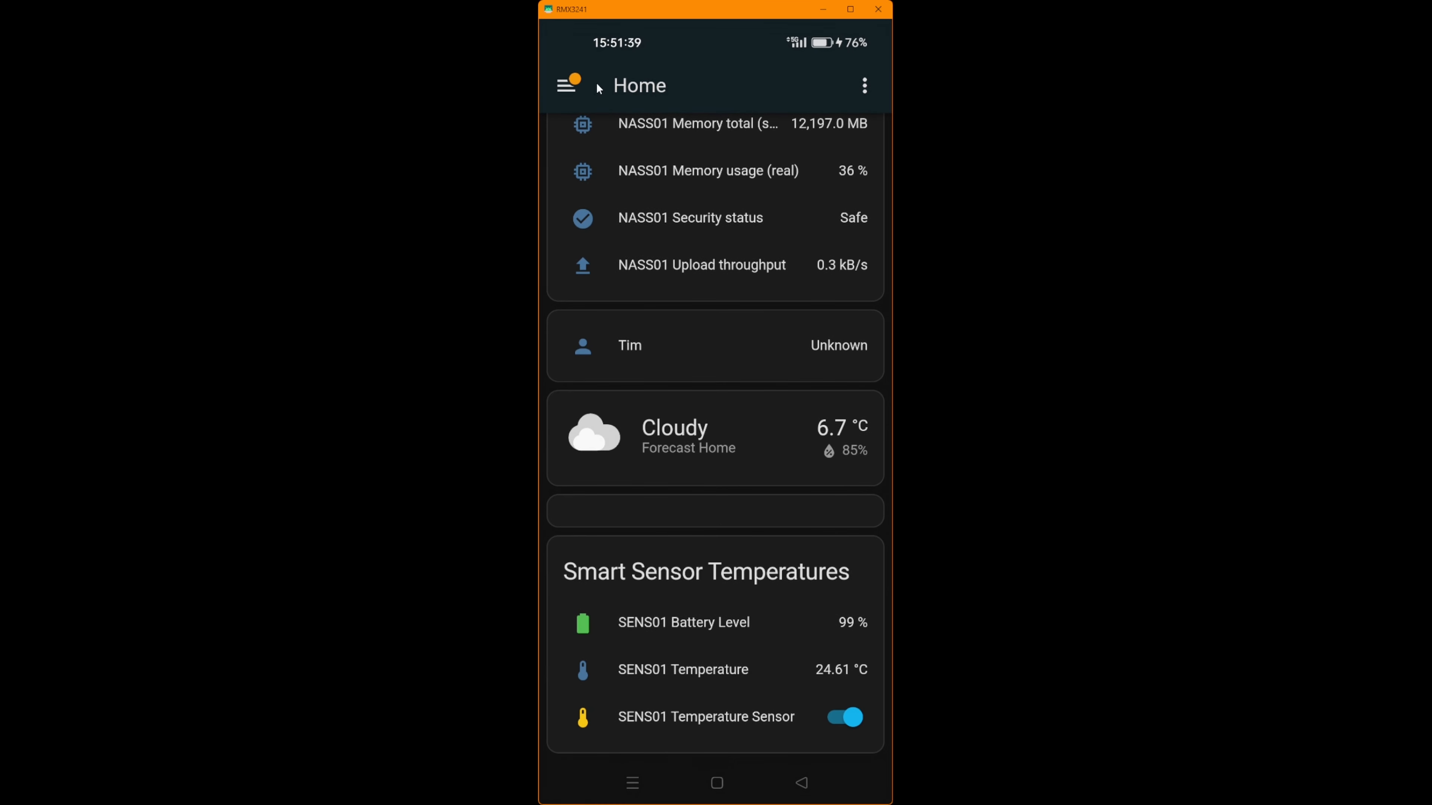
left_click(569, 87)
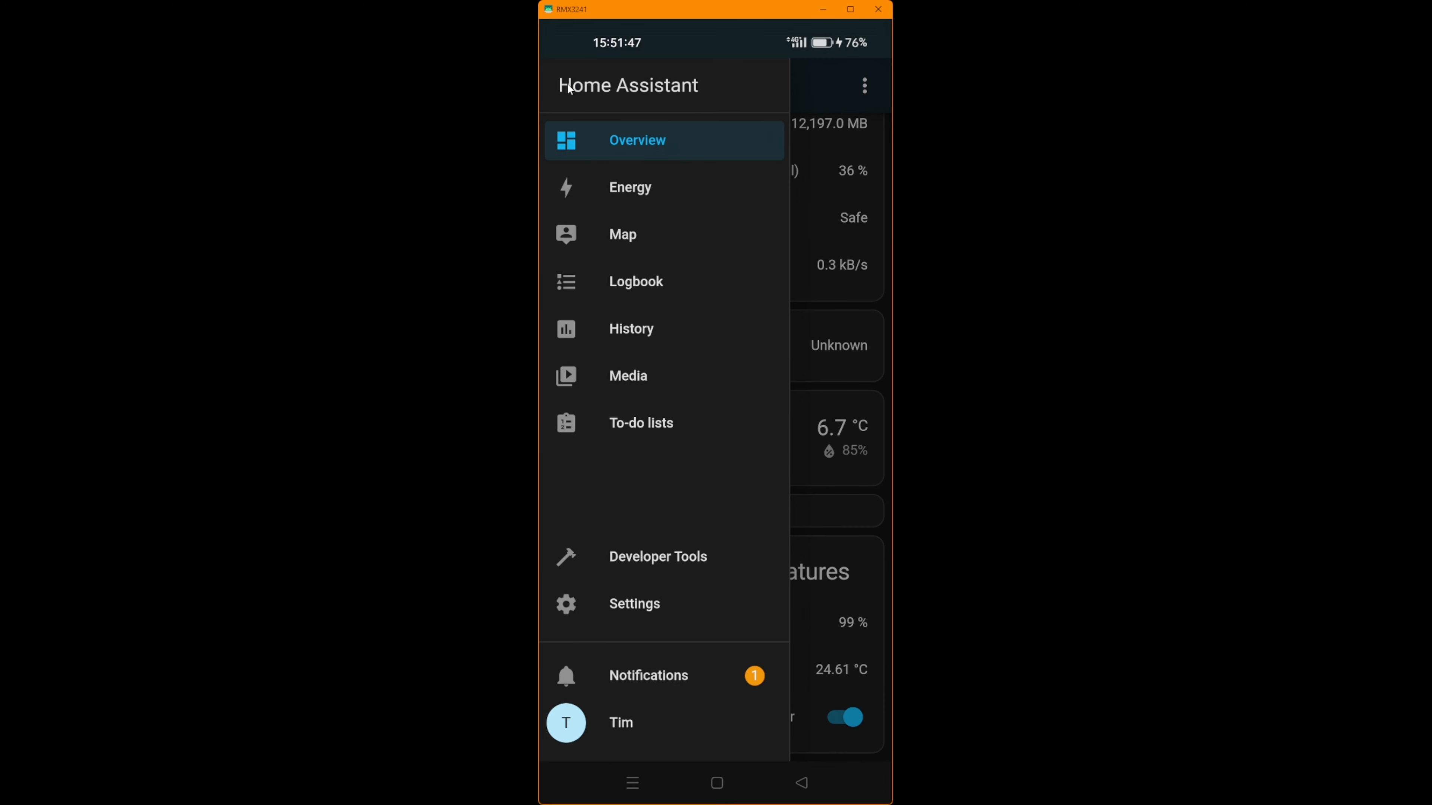
left_click(664, 678)
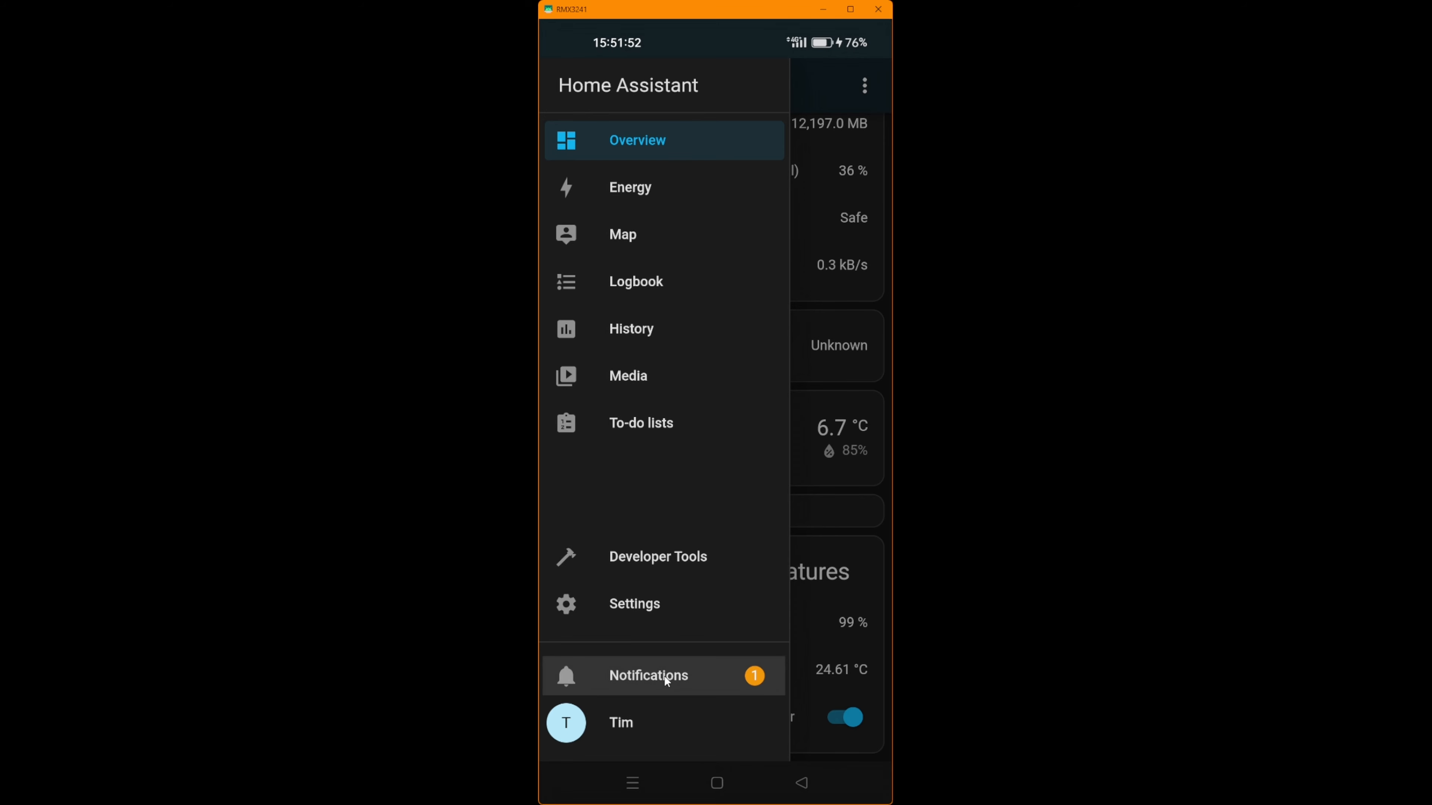
left_click(665, 678)
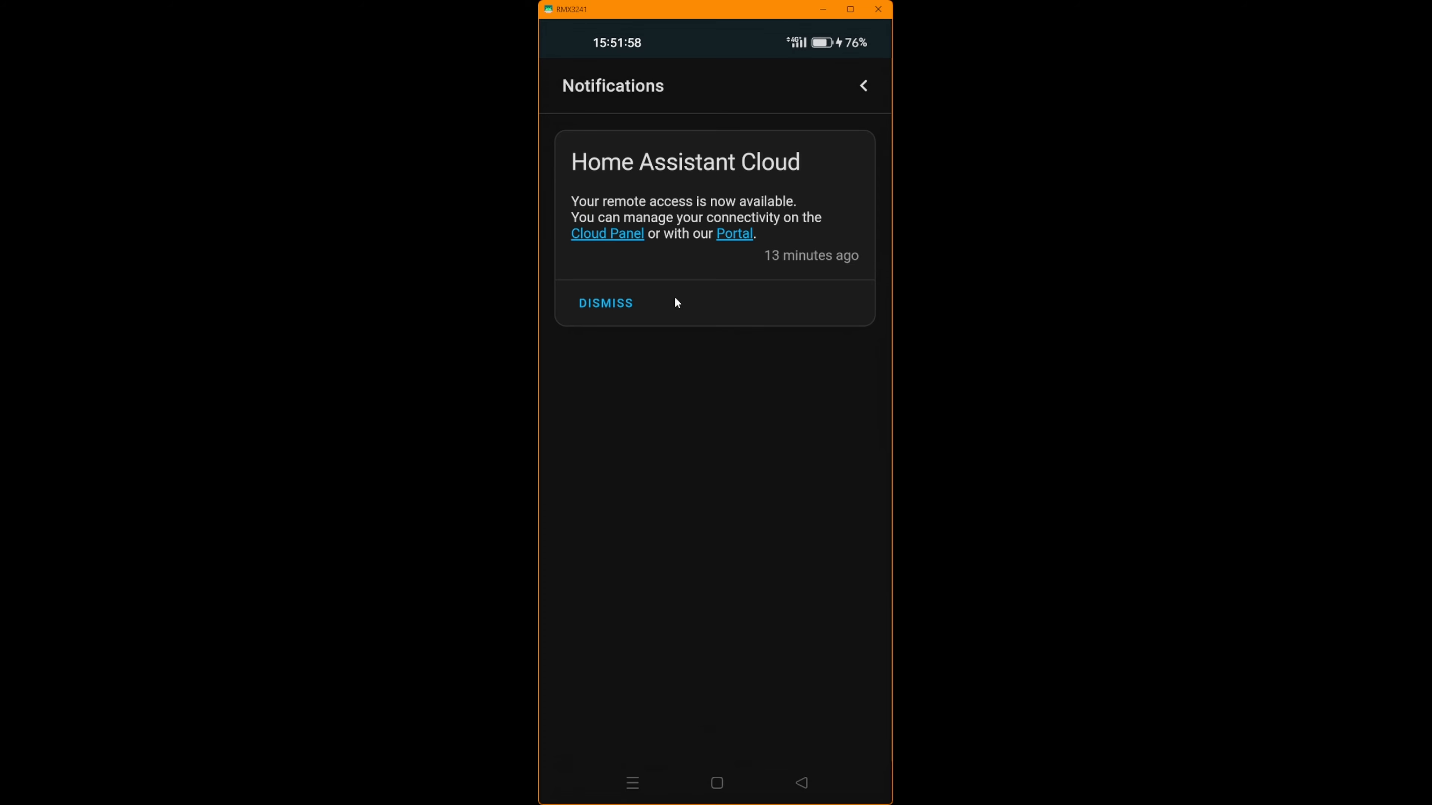
left_click(610, 304)
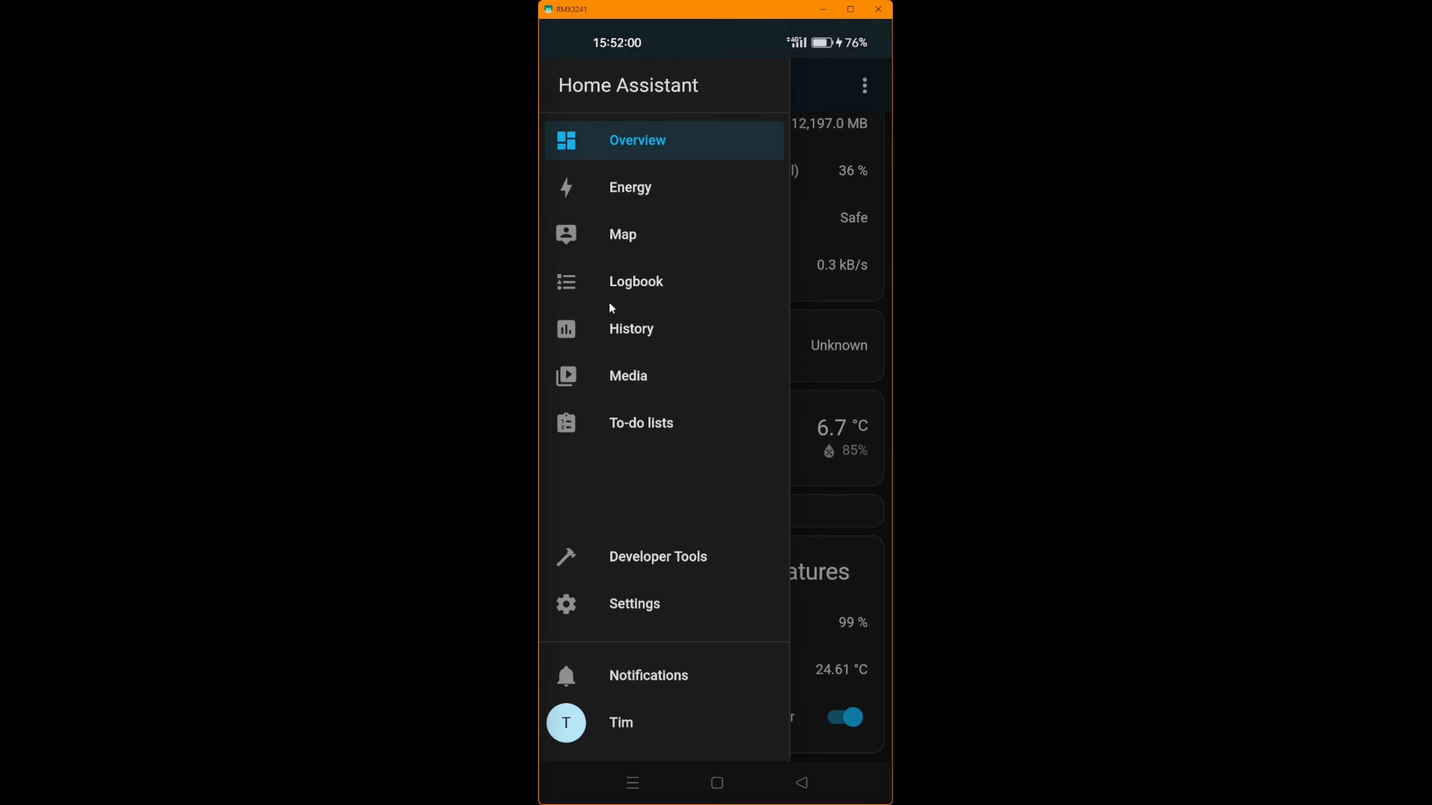